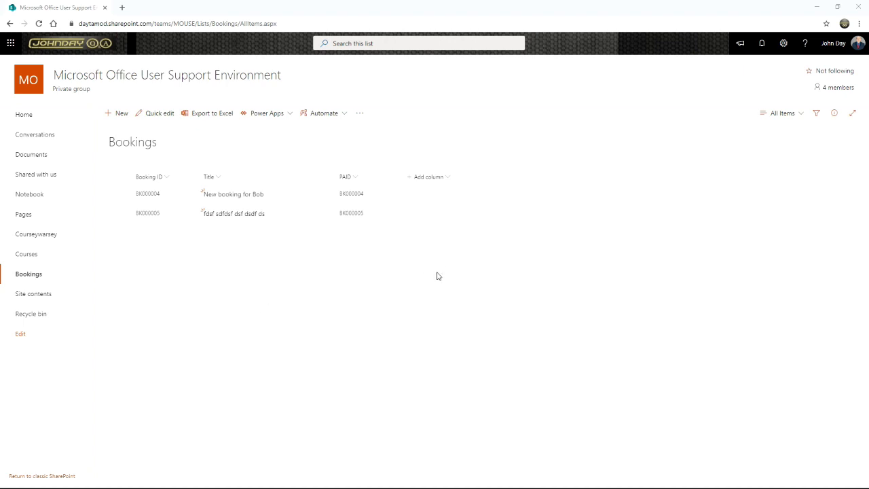
# Step: Show the ID column in the All Items view of the Bookings list and save the view
pyautogui.click(783, 43)
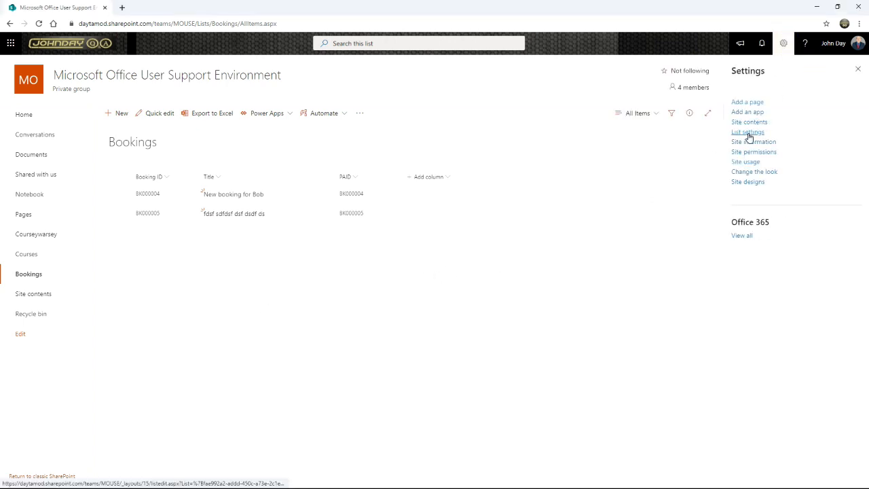
pyautogui.click(748, 133)
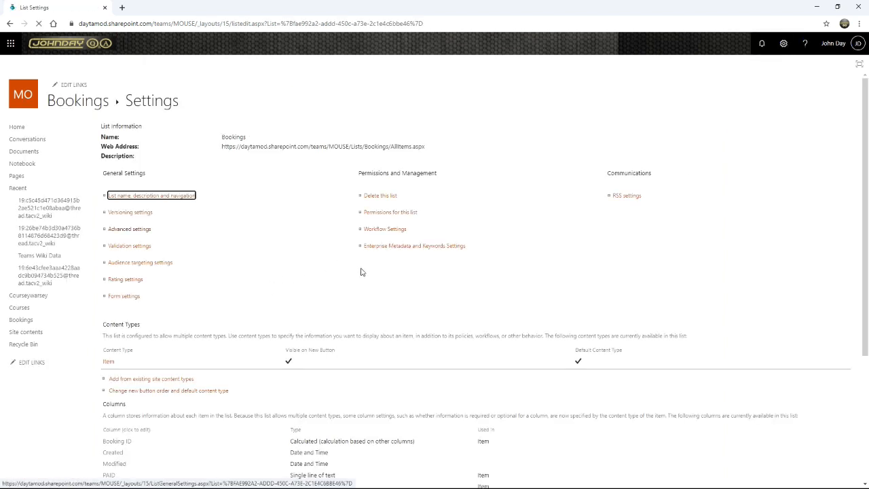
pyautogui.scroll(-3, 240, 285)
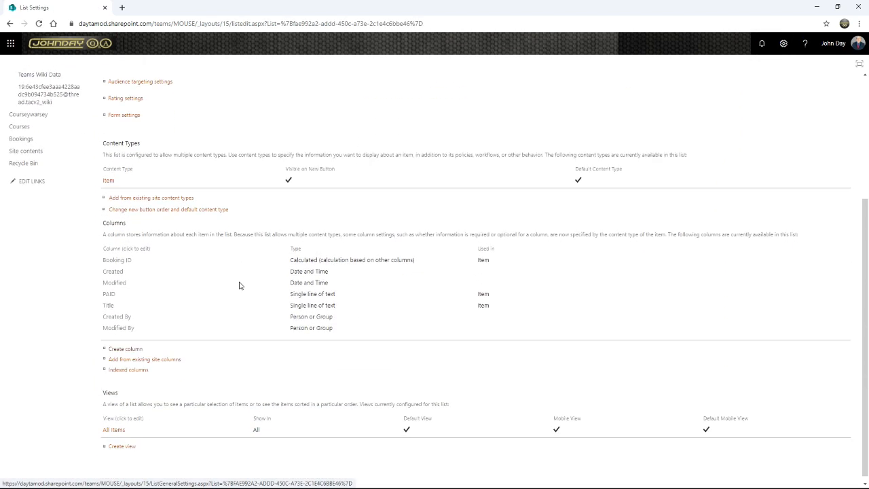
pyautogui.click(114, 425)
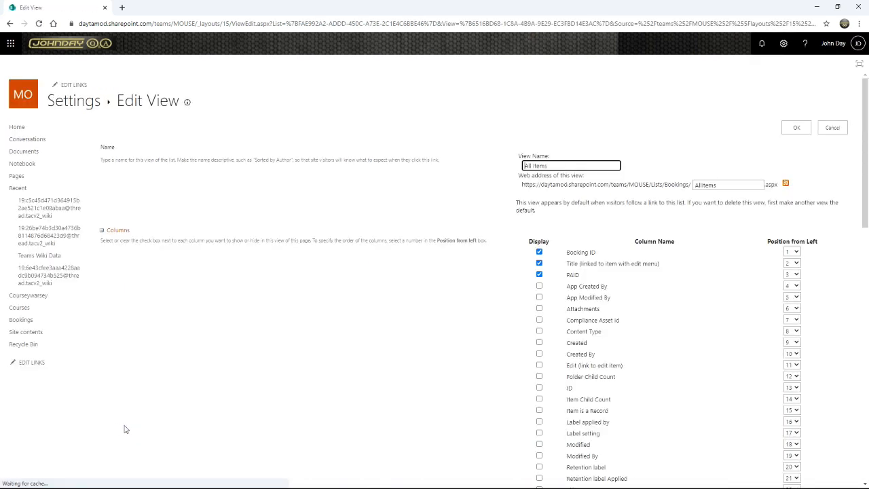
pyautogui.scroll(-2, 350, 408)
pyautogui.click(539, 252)
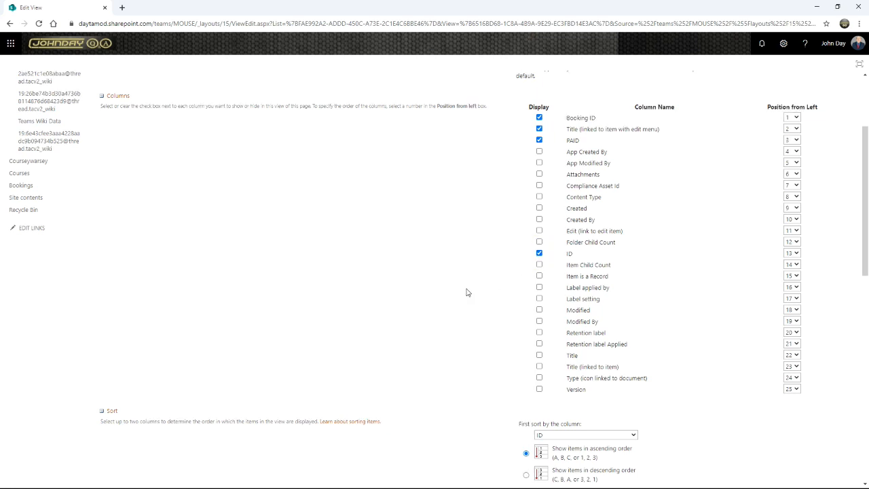
pyautogui.scroll(2, 475, 291)
pyautogui.click(796, 129)
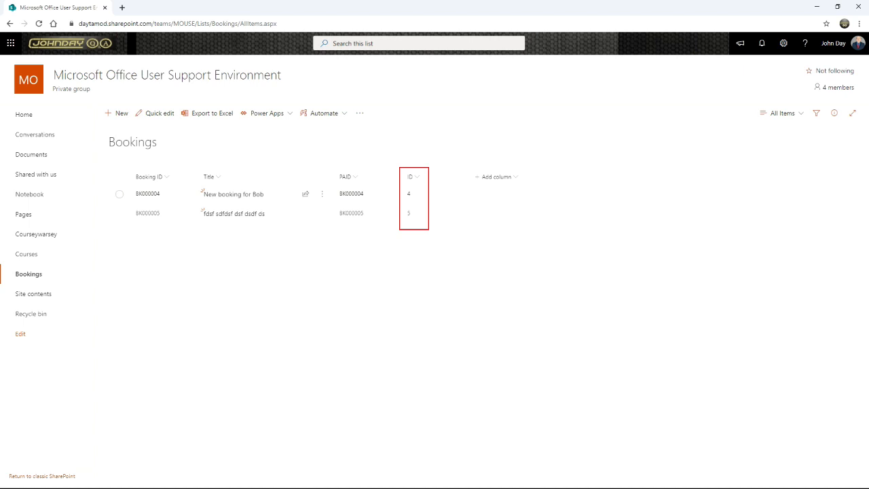
pyautogui.press('Escape')
pyautogui.click(384, 276)
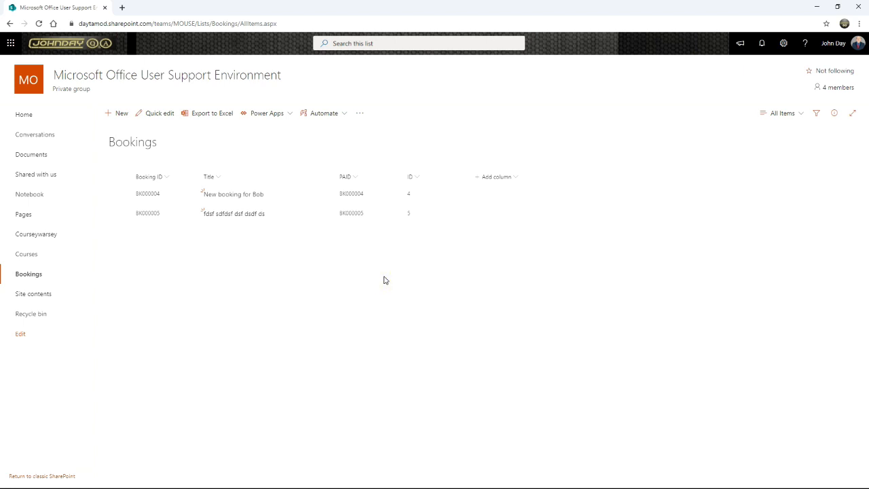
# Step: Start a new list from the site contents and name it Bookings2020
pyautogui.click(35, 299)
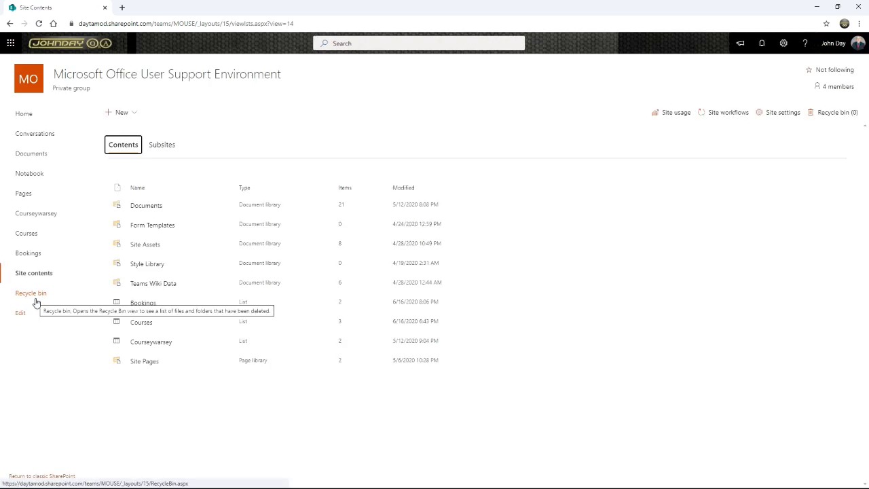
pyautogui.click(133, 114)
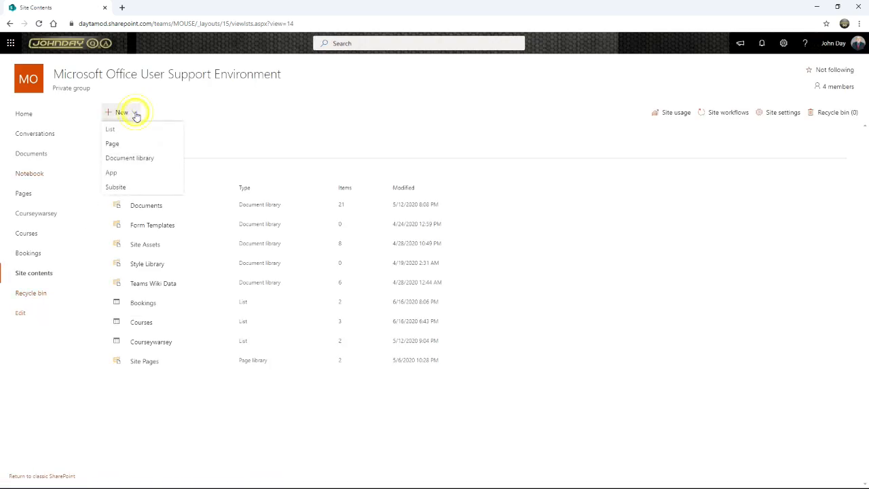
pyautogui.click(118, 131)
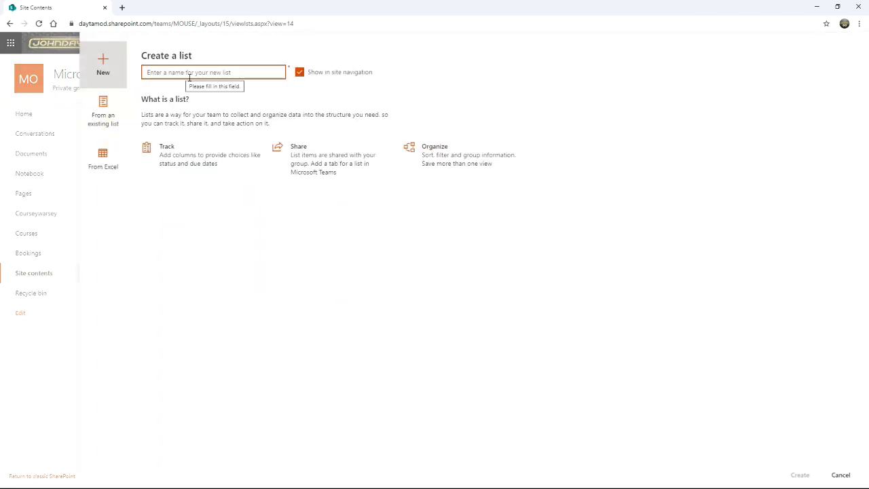
pyautogui.click(191, 76)
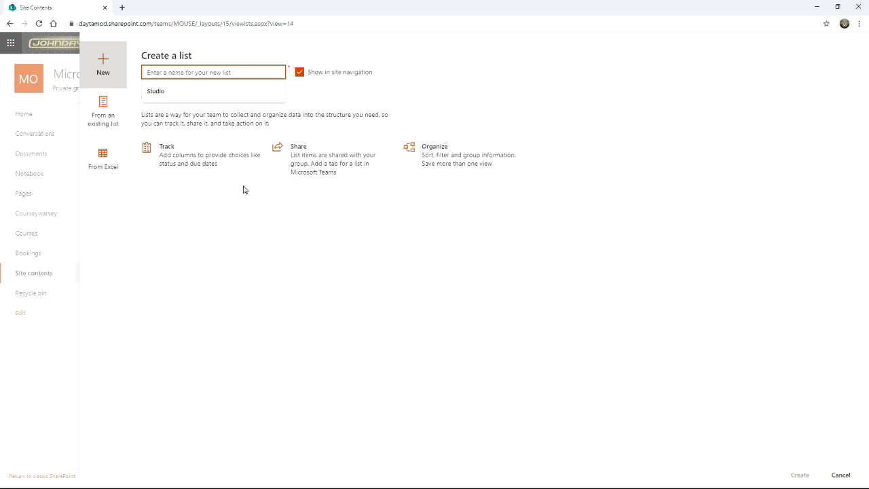
pyautogui.write('Bo')
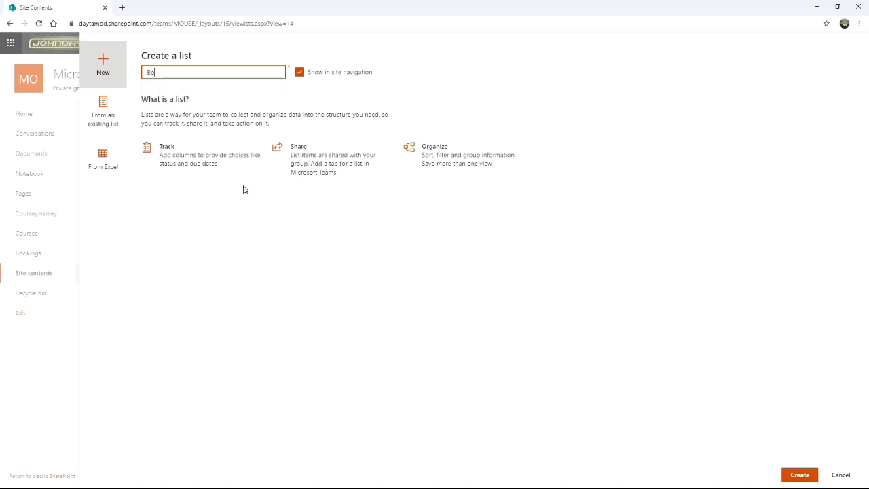
pyautogui.write('okings2021')
pyautogui.press('BackSpace')
pyautogui.write('0')
# Step: Create the new list from the existing Bookings list on the Microsoft Office User Support Environment site
pyautogui.click(104, 113)
pyautogui.click(103, 115)
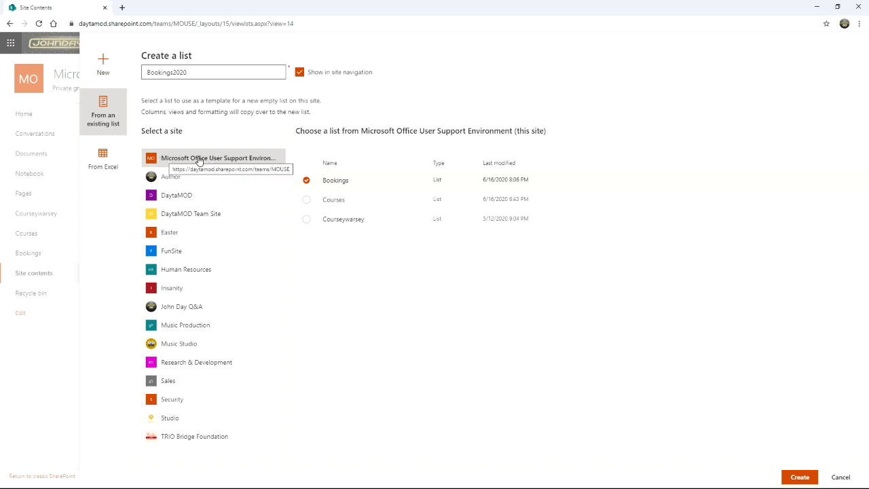
pyautogui.click(175, 159)
pyautogui.click(175, 159)
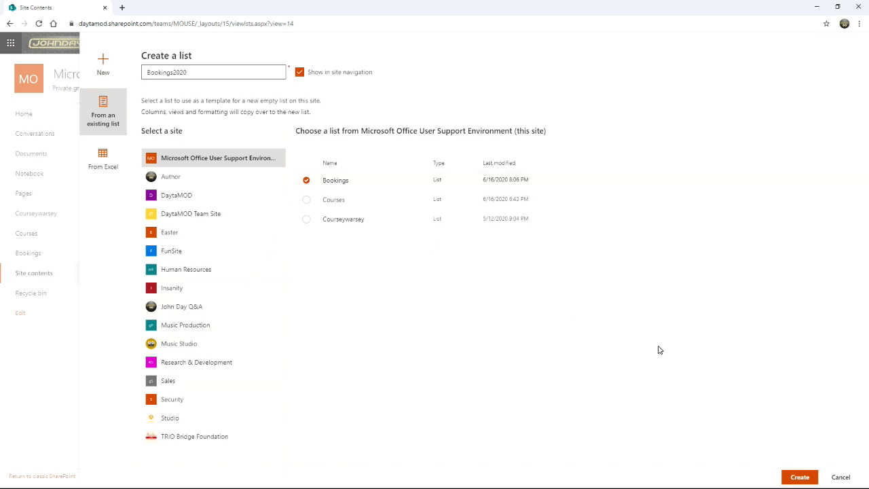
pyautogui.click(801, 477)
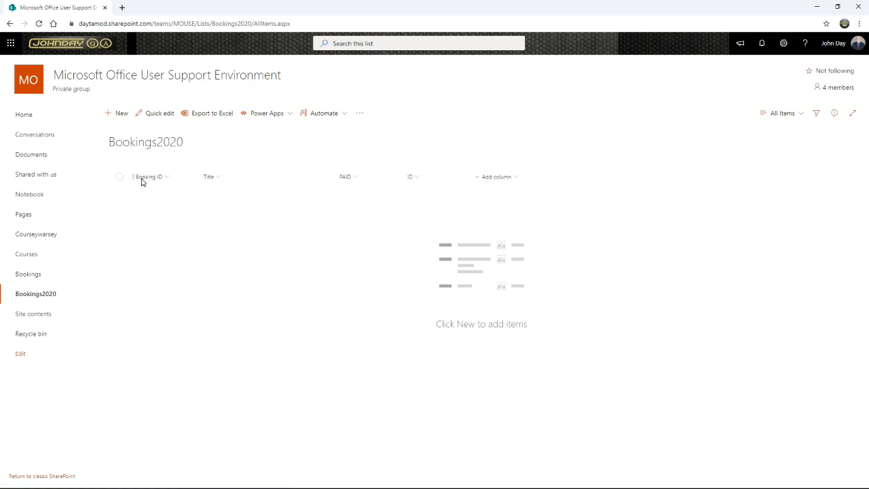
# Step: Add an item titled "dfjhgkdjhgsfd" to the Bookings2020 list and save it
pyautogui.click(410, 182)
pyautogui.click(119, 113)
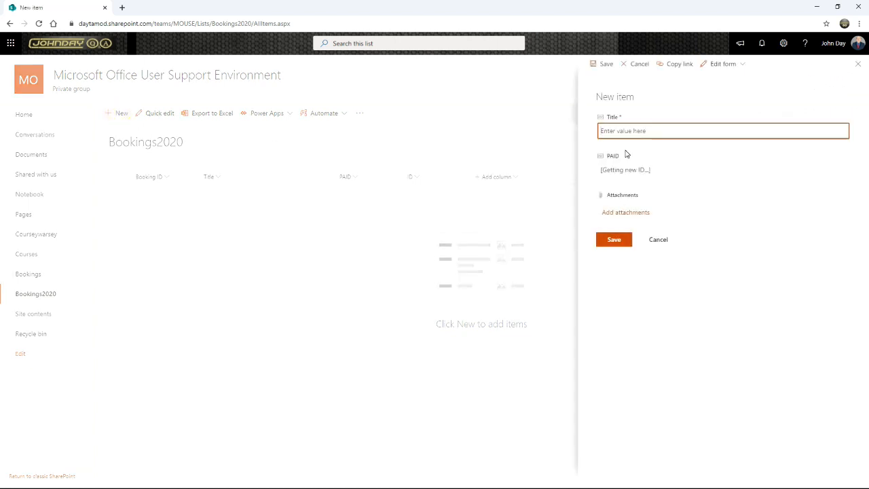
pyautogui.write('dfjhgkdjhgsfd')
pyautogui.click(614, 240)
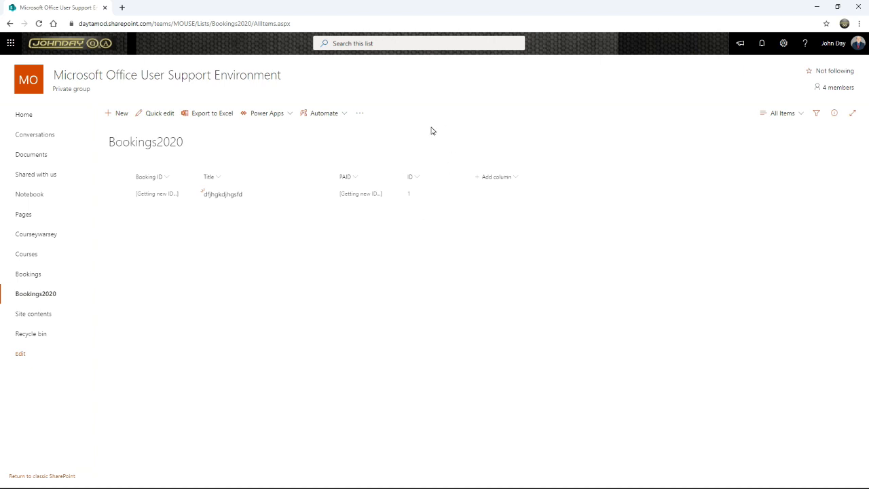
pyautogui.click(344, 115)
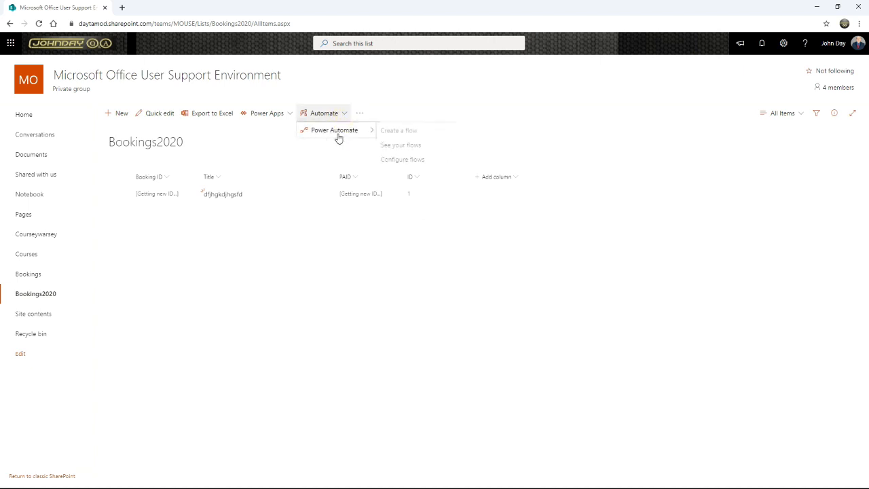
pyautogui.click(548, 82)
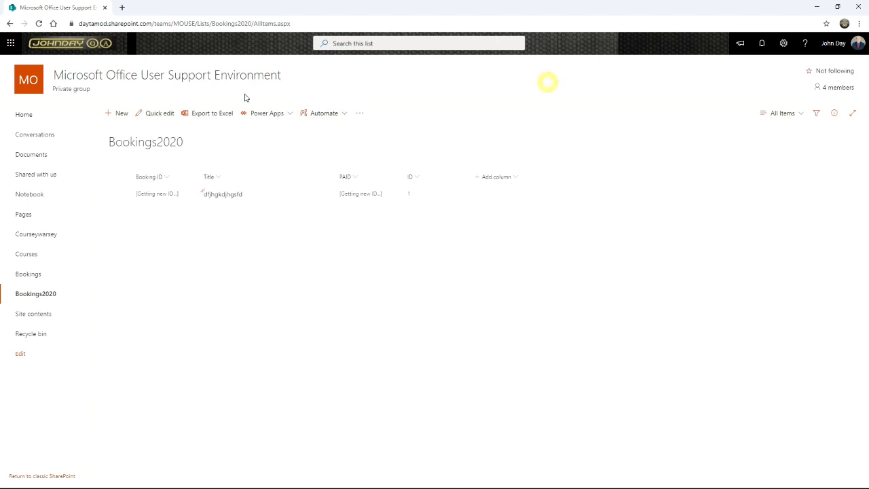
pyautogui.click(119, 113)
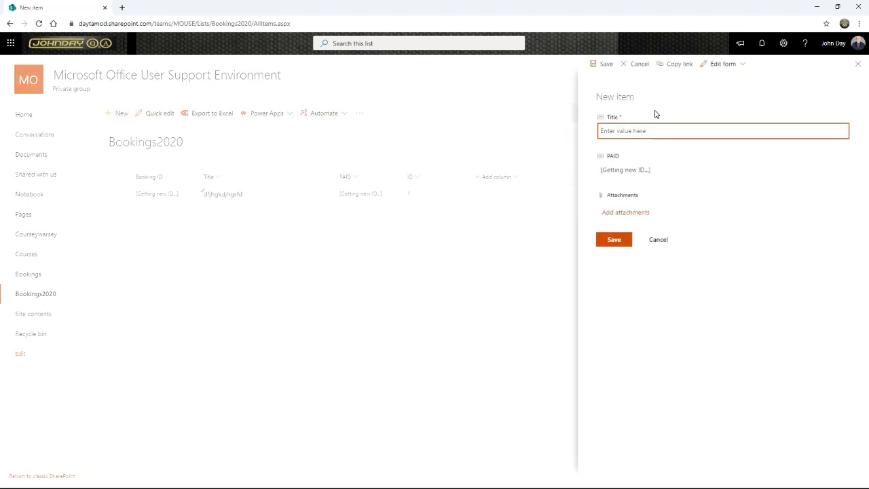
pyautogui.click(741, 65)
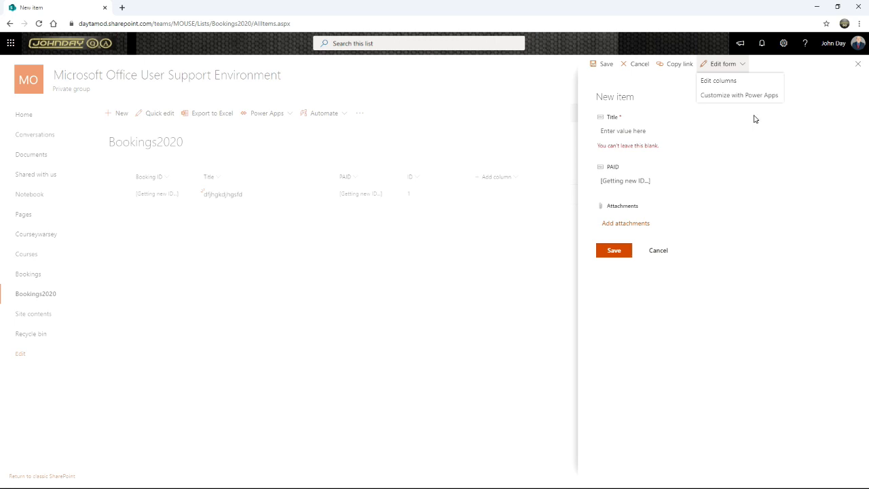
pyautogui.click(657, 250)
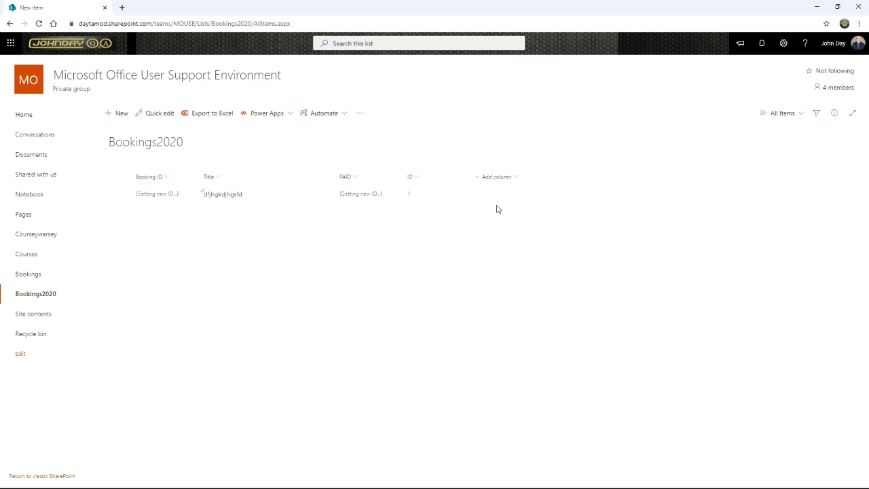
pyautogui.click(231, 293)
# Step: Create a new blank list named IDs from the site contents, shown in the site navigation
pyautogui.click(35, 316)
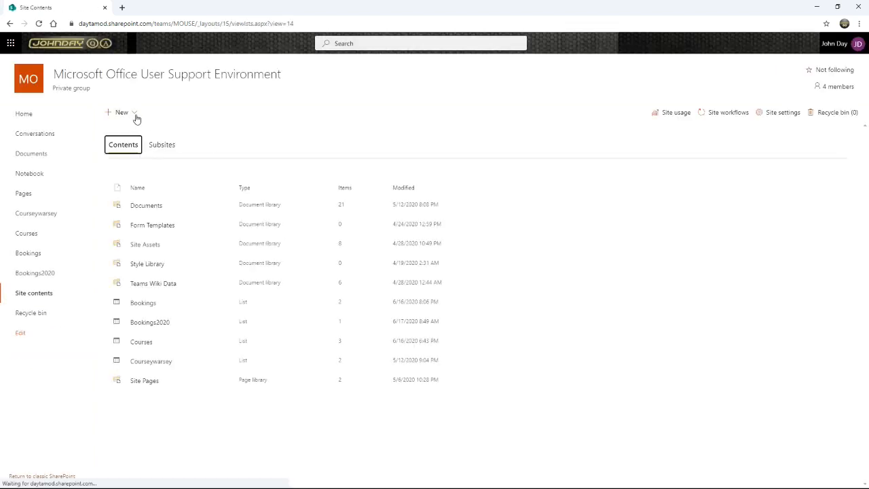
pyautogui.click(136, 113)
pyautogui.click(117, 128)
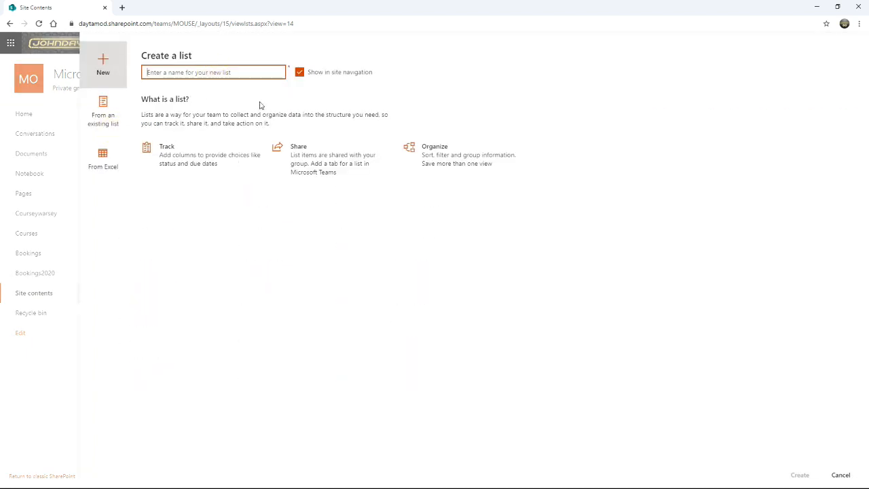
pyautogui.write('Co')
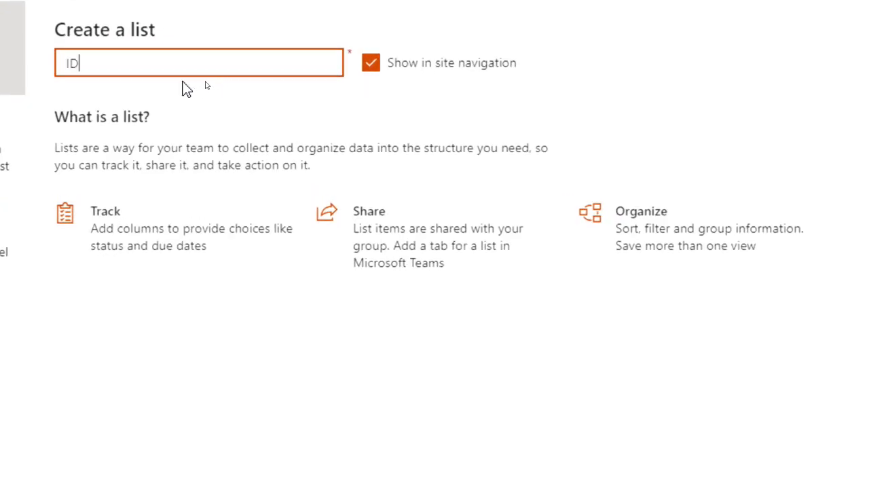
pyautogui.write('s')
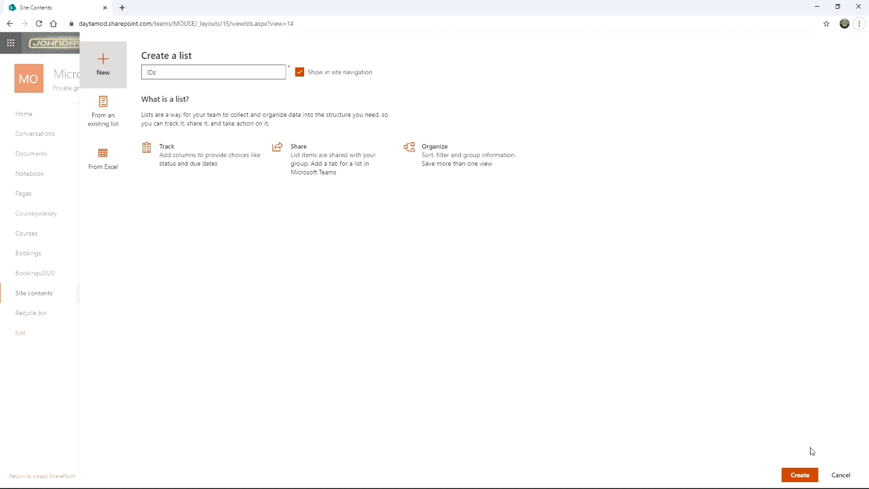
pyautogui.click(801, 475)
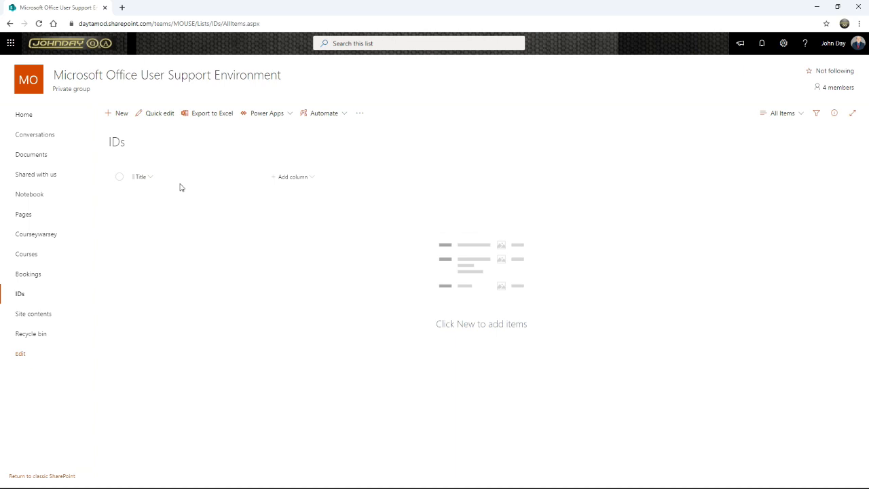
# Step: Add a Number column named CurrentIDNumber to the IDs list, described as "Last number used or registered to the specified list."
pyautogui.click(311, 179)
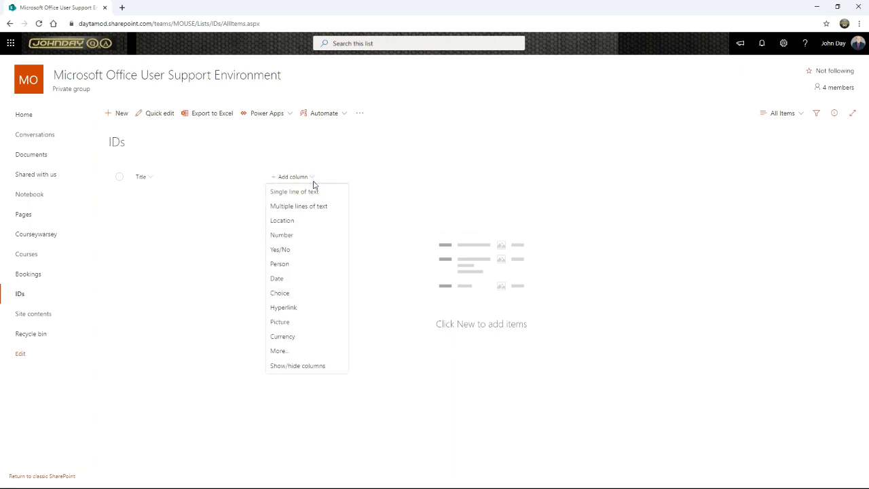
pyautogui.click(290, 237)
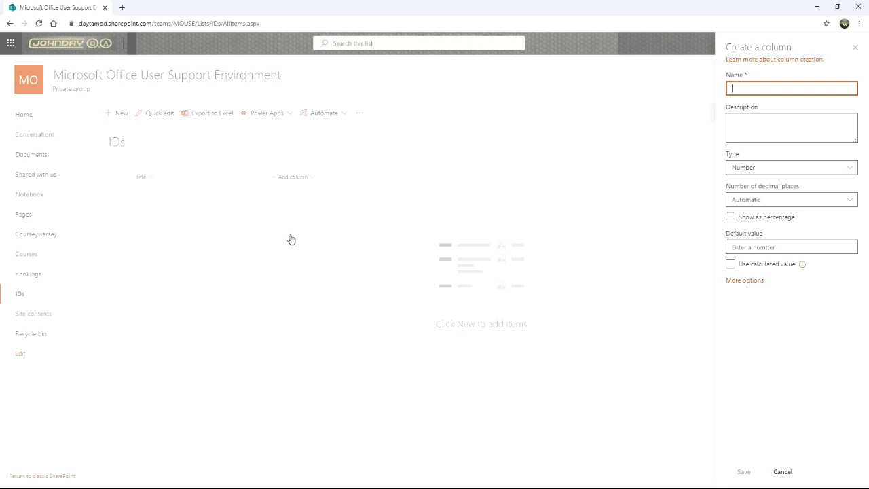
pyautogui.write('CurrentIDNumber')
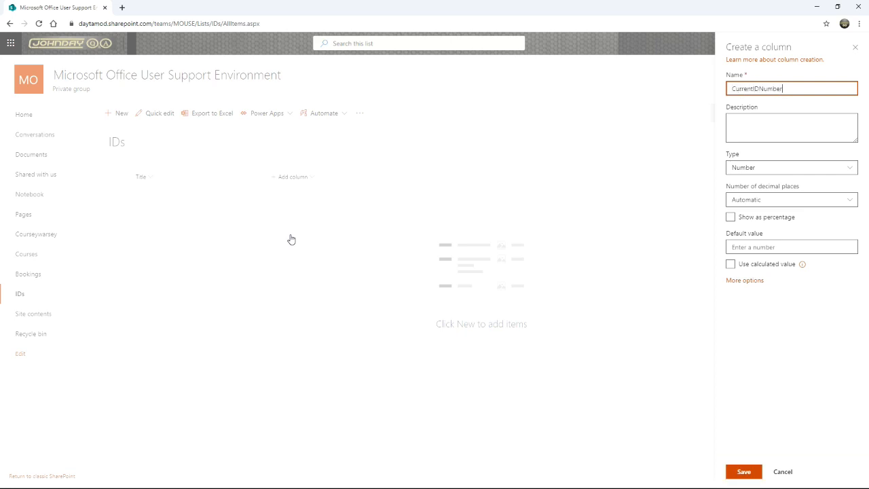
pyautogui.click(744, 133)
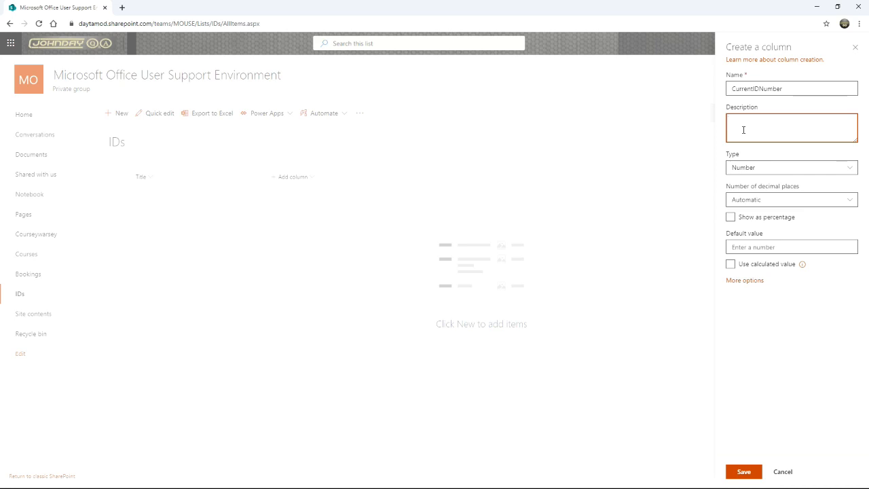
pyautogui.write('100')
pyautogui.press('BackSpace')
pyautogui.press('BackSpace')
pyautogui.press('BackSpace')
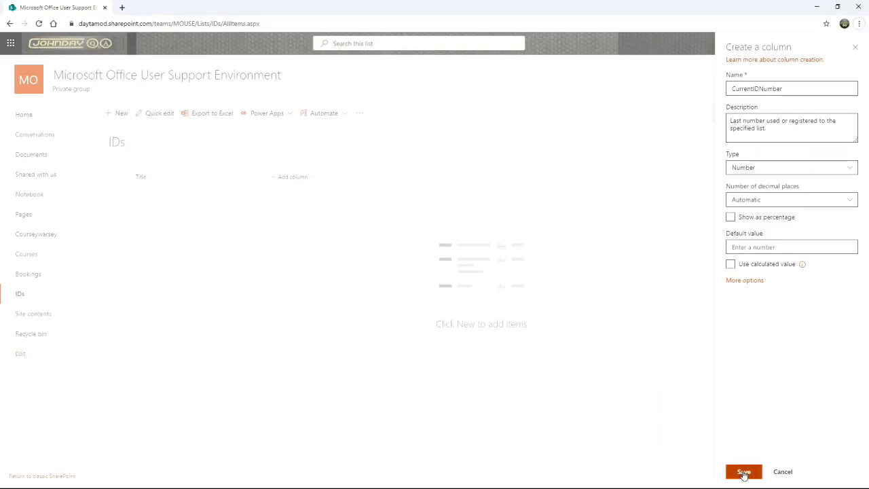
pyautogui.click(744, 473)
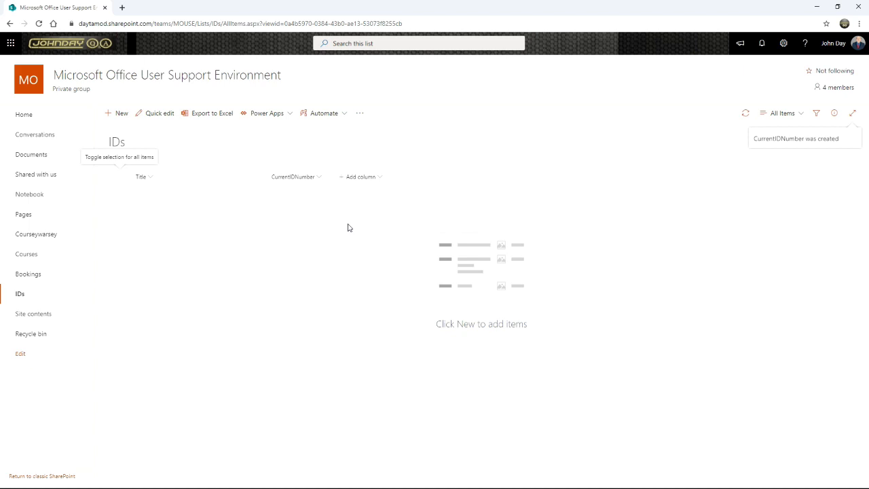
# Step: Add a single line of text column named Prefix to the IDs list
pyautogui.click(377, 177)
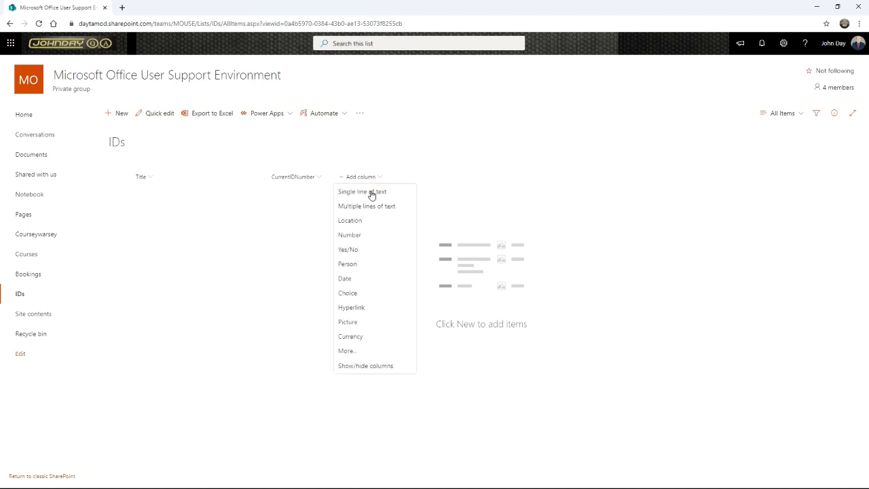
pyautogui.click(371, 194)
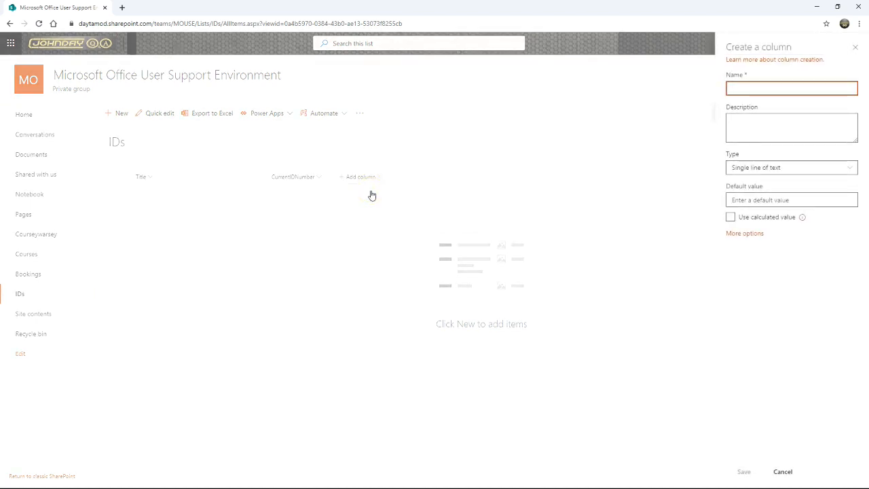
pyautogui.write('Prefix')
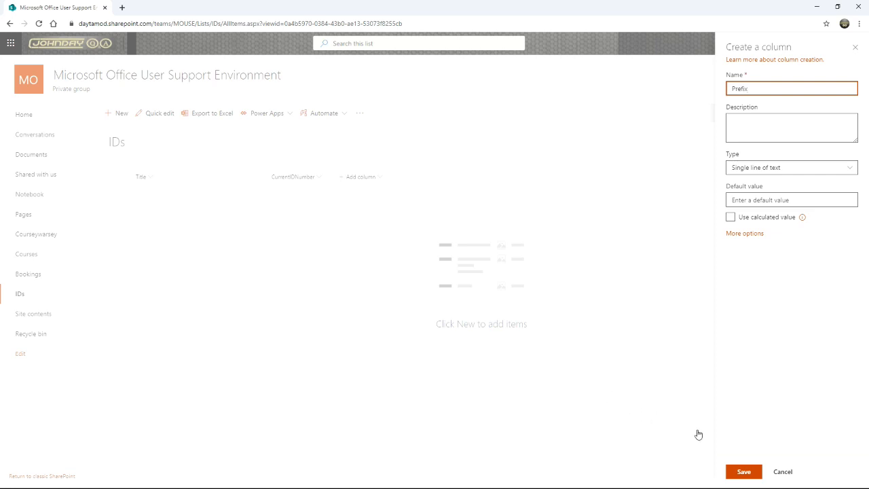
pyautogui.click(743, 471)
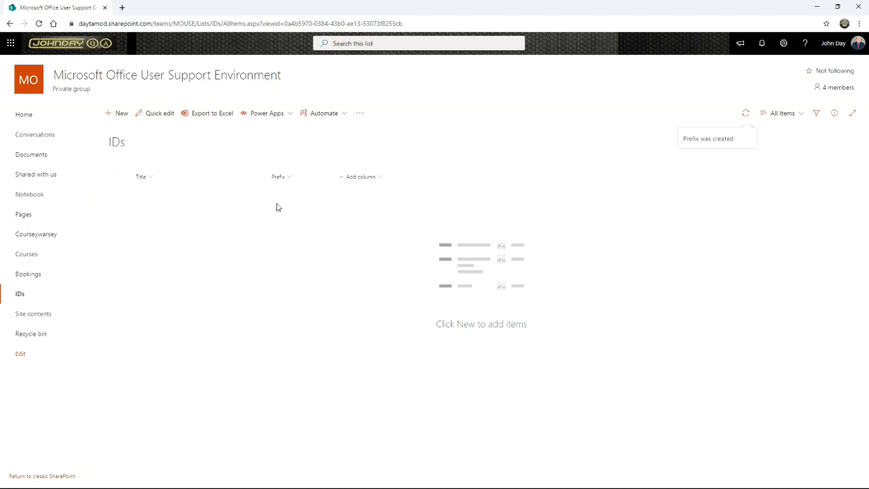
# Step: Add a single line of text column named Suffix to the IDs list
pyautogui.click(381, 177)
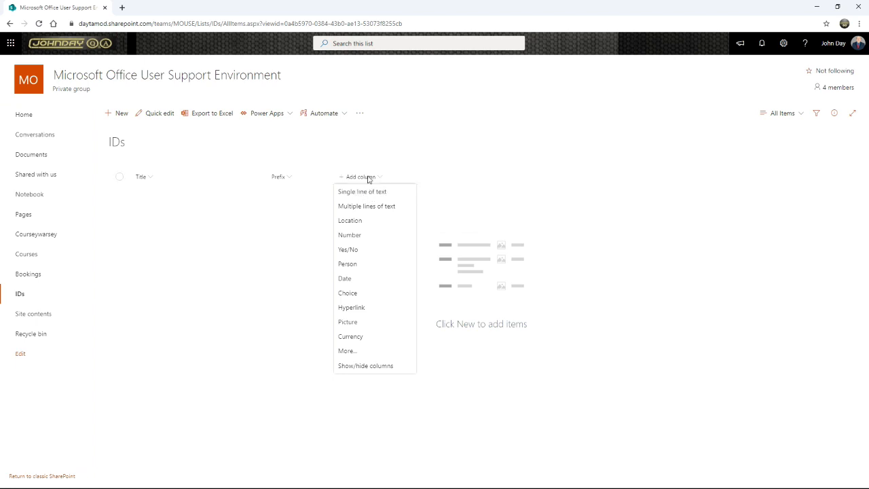
pyautogui.click(367, 192)
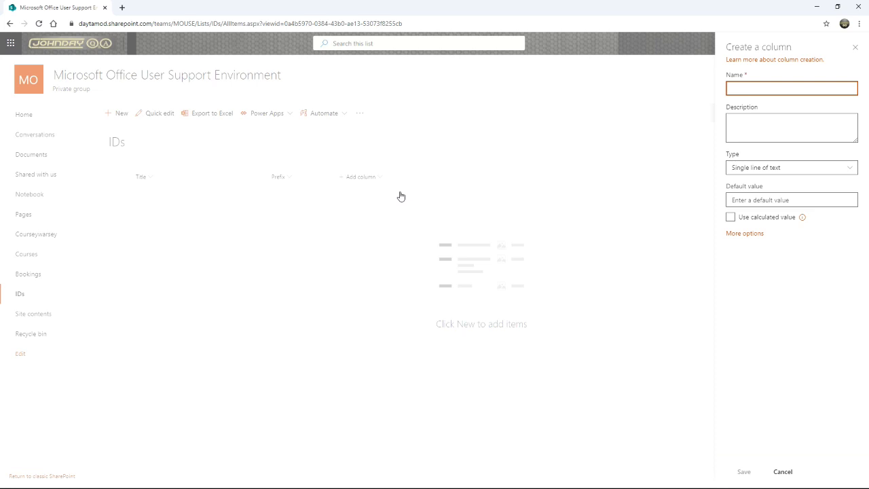
pyautogui.write('Suffix')
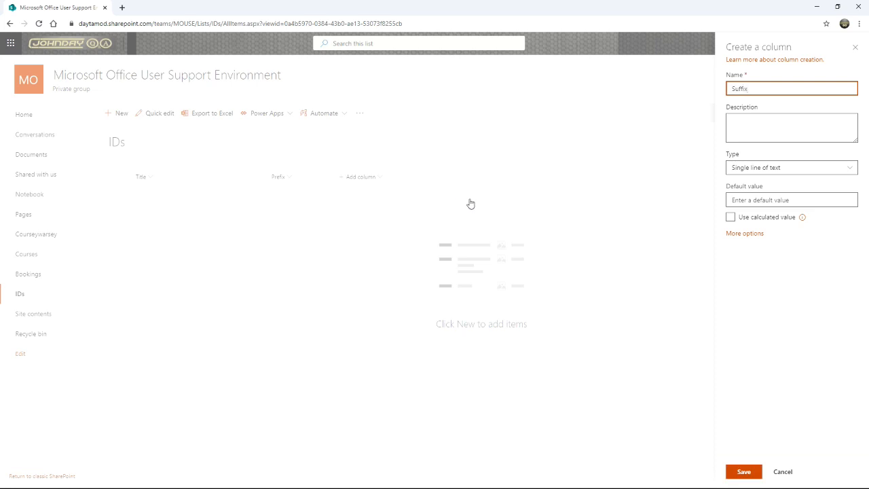
pyautogui.click(744, 471)
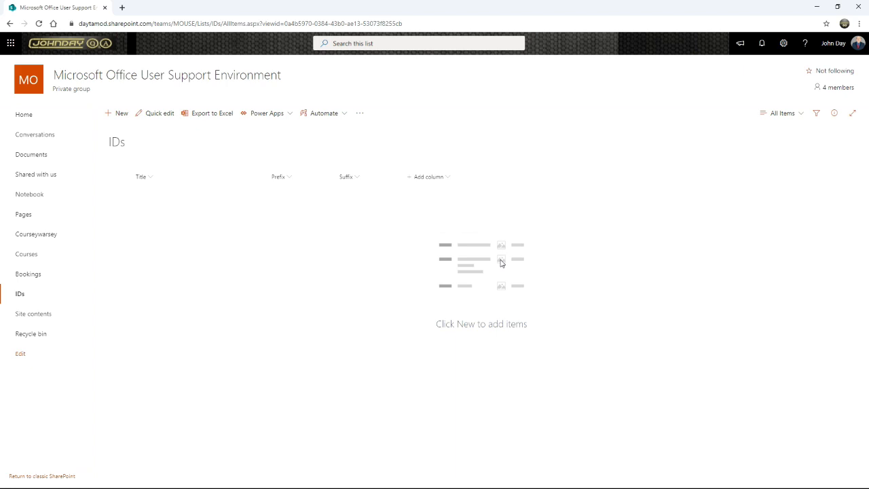
# Step: Define a single line of text column named FormatMask, described as "Holds the format in which the number appears (i.e. 0000 makes the number a 4-digit number)."
pyautogui.click(447, 178)
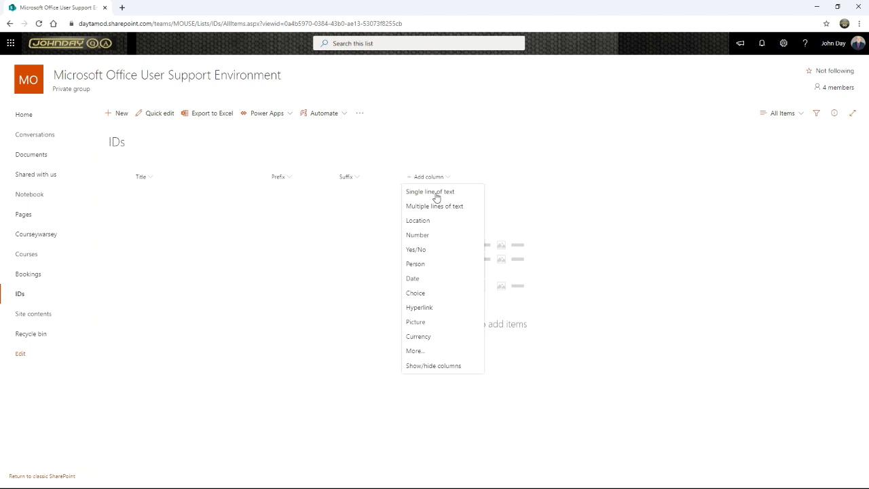
pyautogui.click(437, 196)
pyautogui.write('FormatMask')
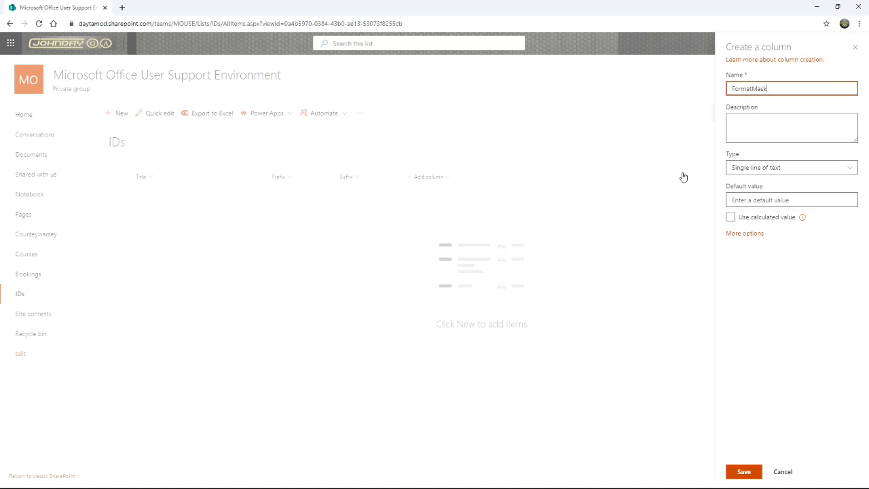
pyautogui.click(766, 122)
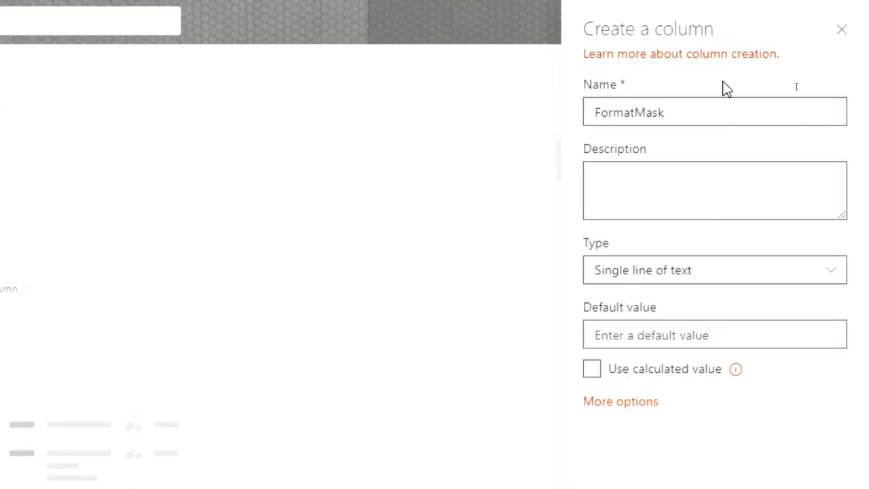
pyautogui.click(662, 178)
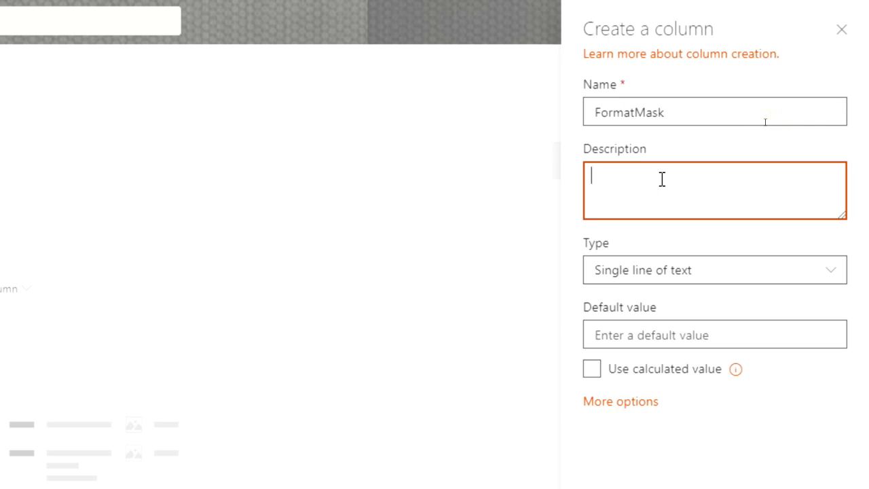
pyautogui.write('Holds the format in which ')
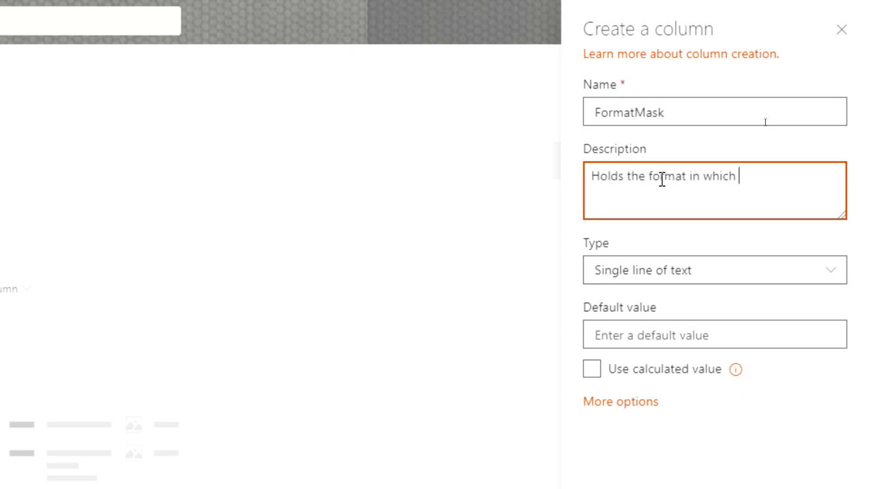
pyautogui.write('the number a')
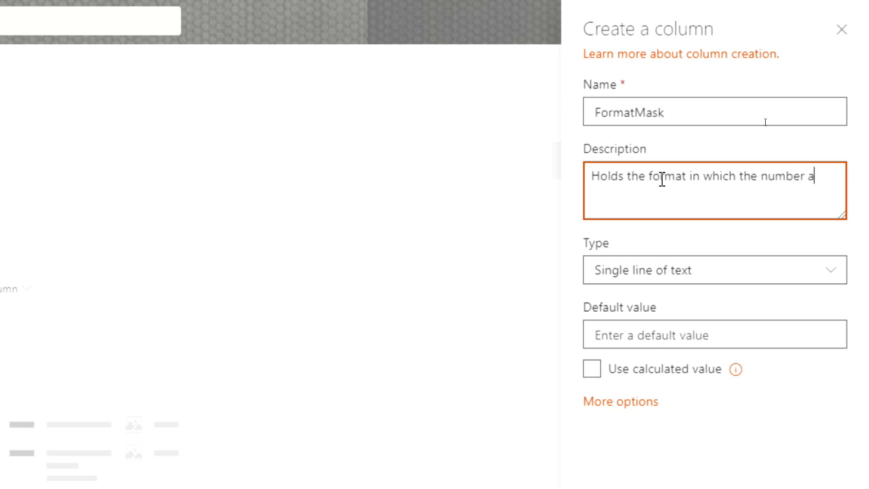
pyautogui.write('ppears (i.e.')
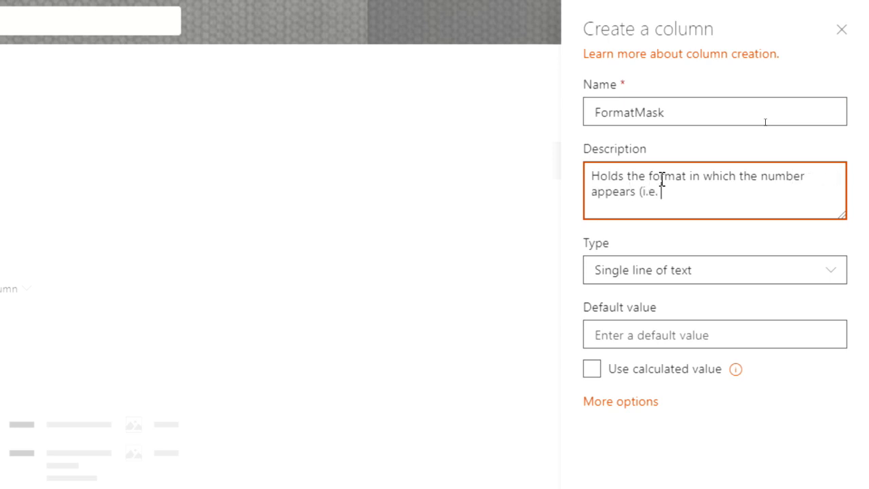
pyautogui.write(' 0000 makes tht')
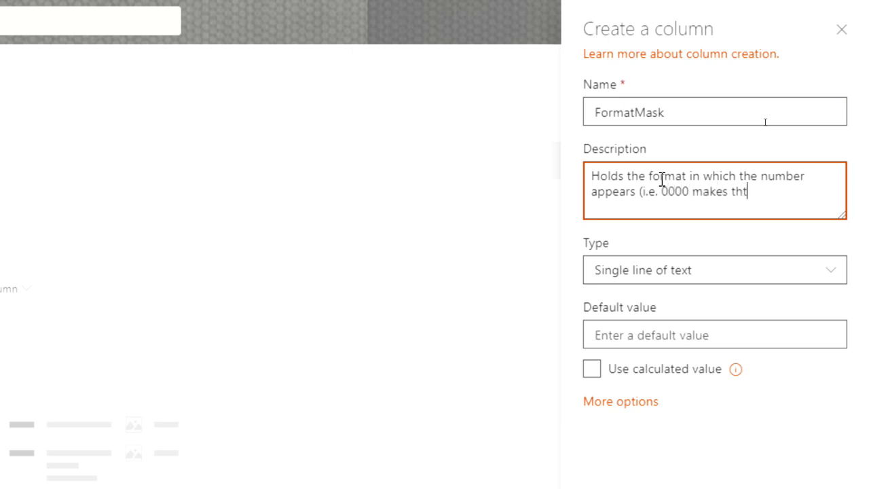
pyautogui.press('BackSpace')
pyautogui.write('e number a 4-digit number')
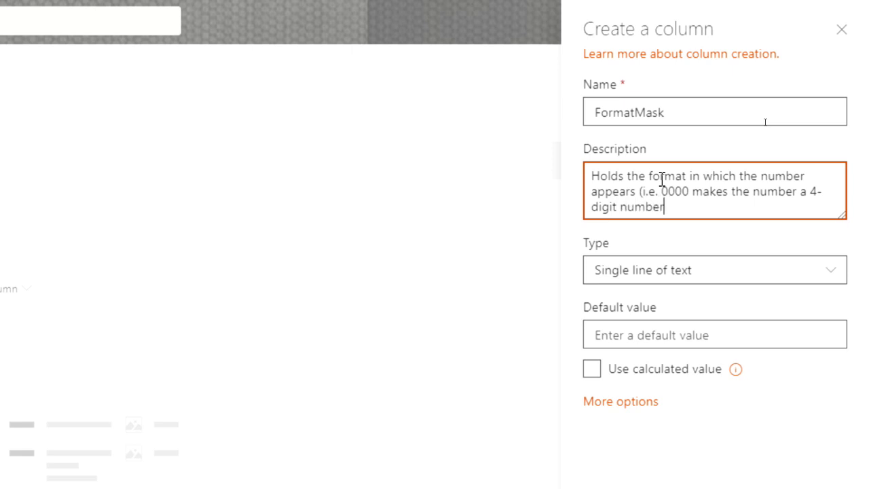
pyautogui.write(').')
# Step: Add the example mask 00000 on a new line of the FormatMask description
pyautogui.press('Return')
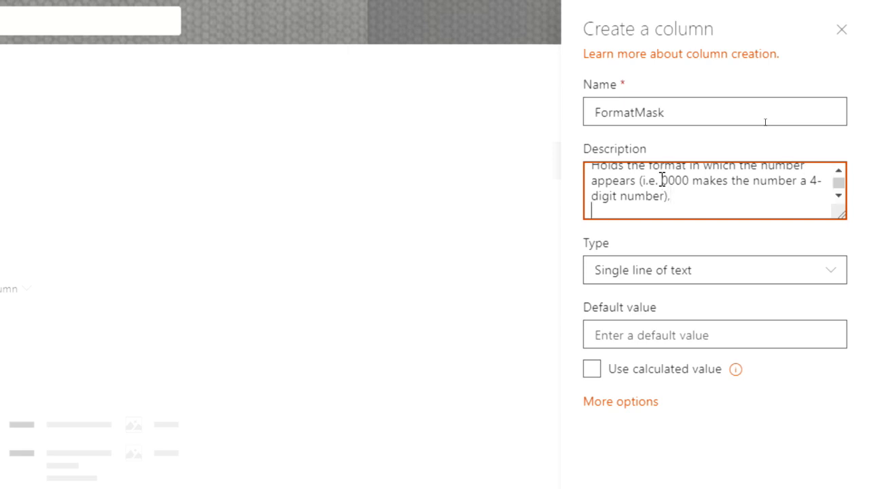
pyautogui.write('00000#')
pyautogui.press('Return')
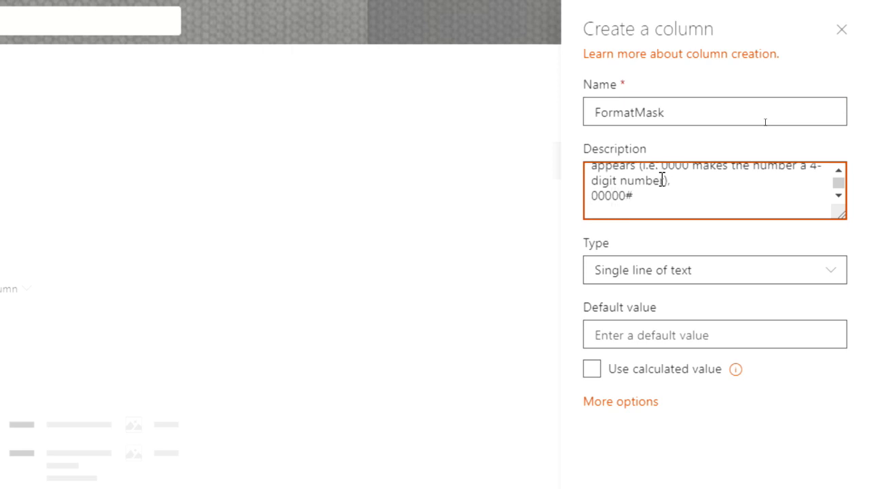
pyautogui.press('BackSpace')
pyautogui.press('BackSpace')
# Step: Add the example mask #,#0 on another line below 00000 in the description
pyautogui.press('Return')
pyautogui.write('####')
pyautogui.write('0')
pyautogui.press('Left')
pyautogui.press('Left')
pyautogui.press('Left')
pyautogui.press('Left')
pyautogui.press('Delete')
pyautogui.write(',')
pyautogui.press('Delete')
# Step: Replace the #,#0 example in the description with the mask 00-000-00
pyautogui.press('Home')
pyautogui.hotkey('shift', 'Right')
pyautogui.hotkey('shift', 'Right')
pyautogui.hotkey('shift', 'Right')
pyautogui.hotkey('shift', 'Right')
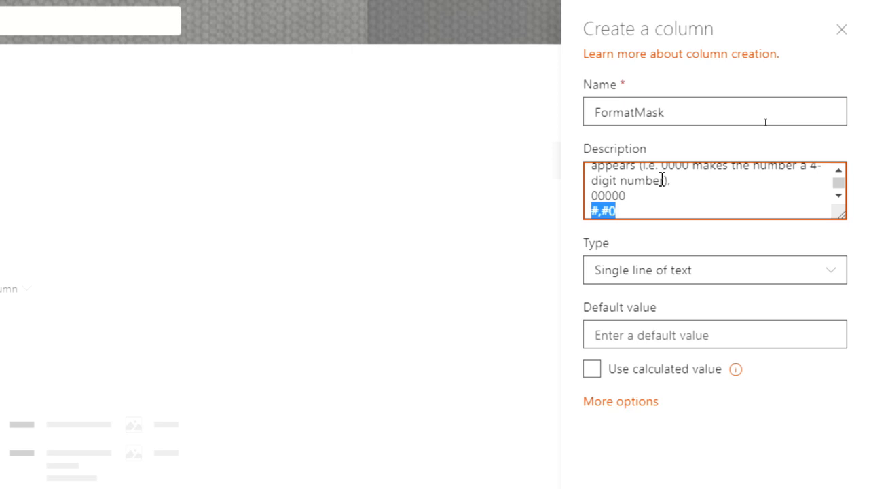
pyautogui.write('00-')
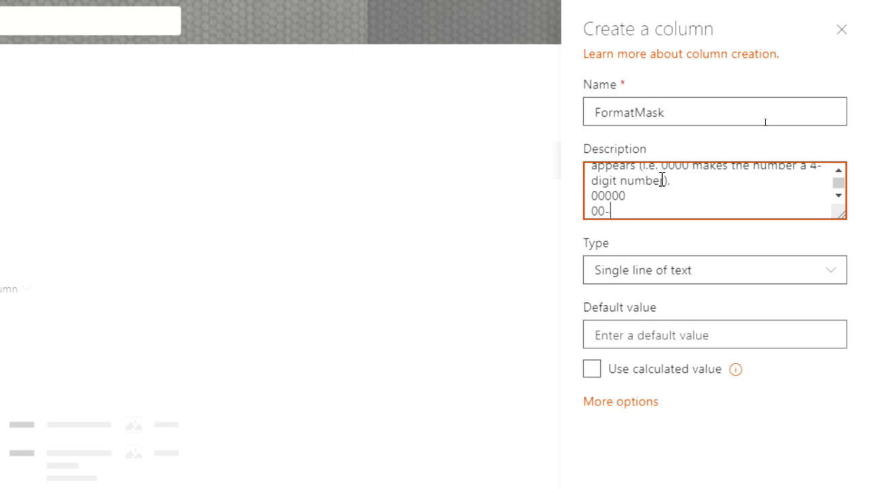
pyautogui.write('000-00')
# Step: Remove the 00-000-00 example from the FormatMask description and save the column
pyautogui.click(636, 196)
pyautogui.scroll(1, 656, 215)
pyautogui.scroll(-1, 658, 216)
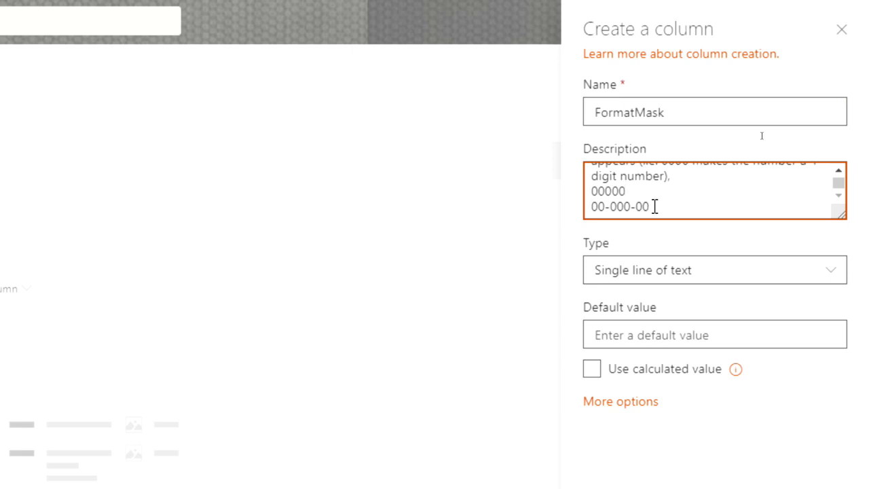
pyautogui.moveTo(652, 206); pyautogui.dragTo(590, 207)
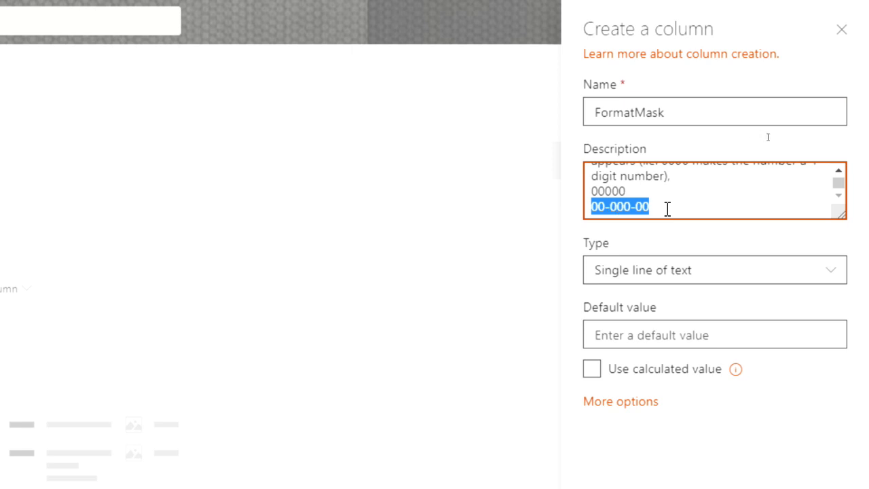
pyautogui.click(762, 136)
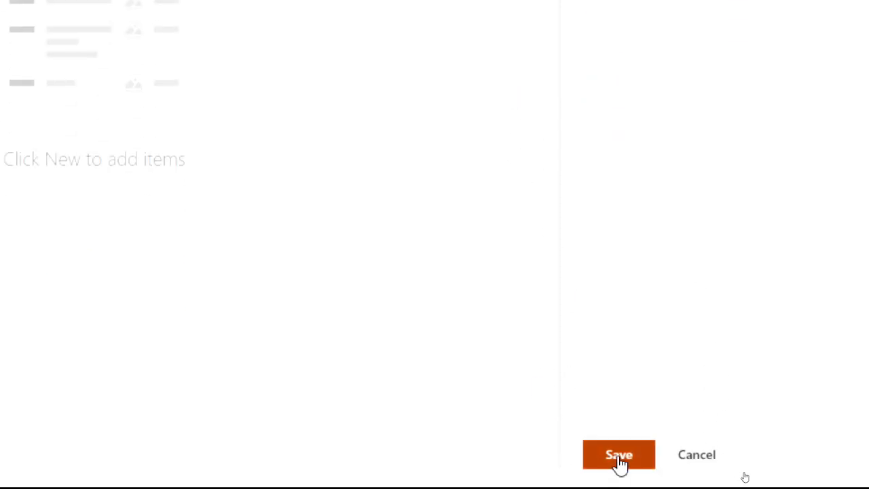
pyautogui.click(619, 454)
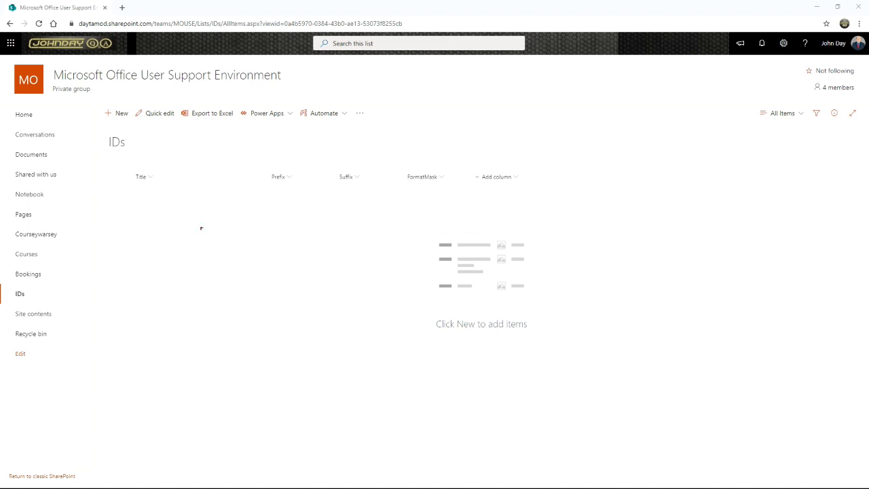
pyautogui.moveTo(120, 161)
pyautogui.mouseDown()
pyautogui.moveTo(222, 269)
pyautogui.moveTo(255, 358)
pyautogui.moveTo(262, 410)
pyautogui.mouseUp()
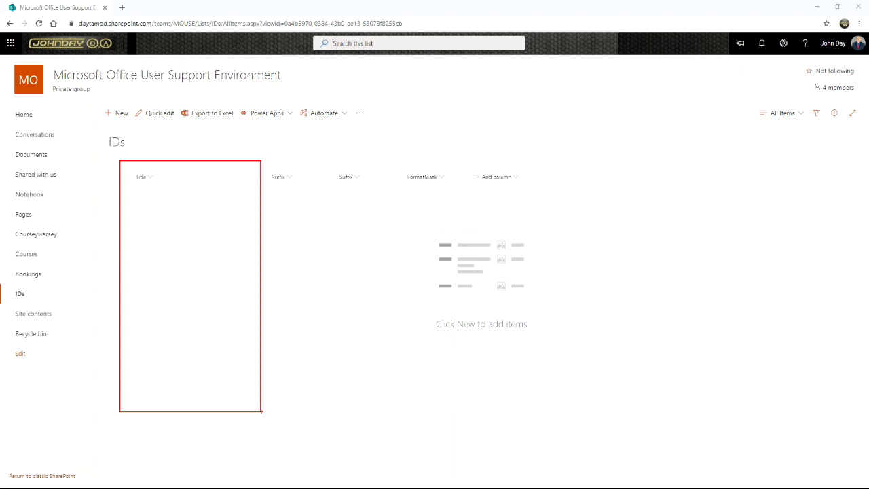
pyautogui.press('Escape')
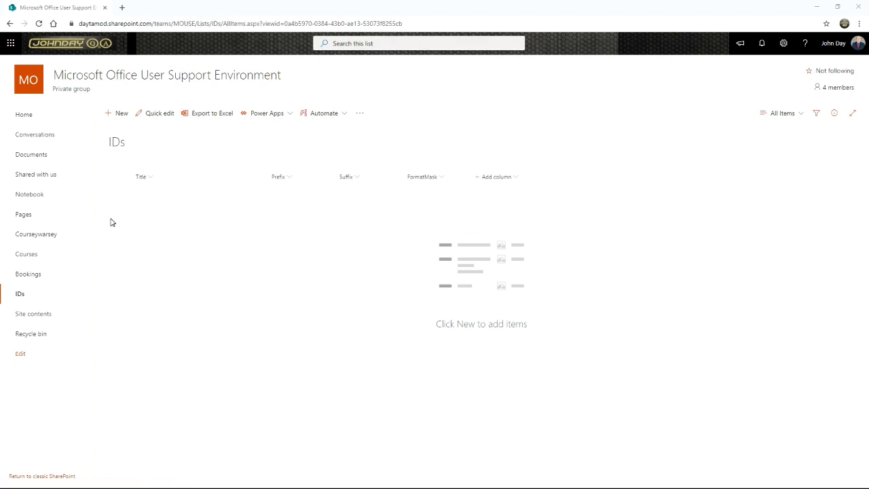
# Step: Start a new item in the IDs list titled "Site: MOUSE, List: Bookings. Column: PAID"
pyautogui.click(118, 116)
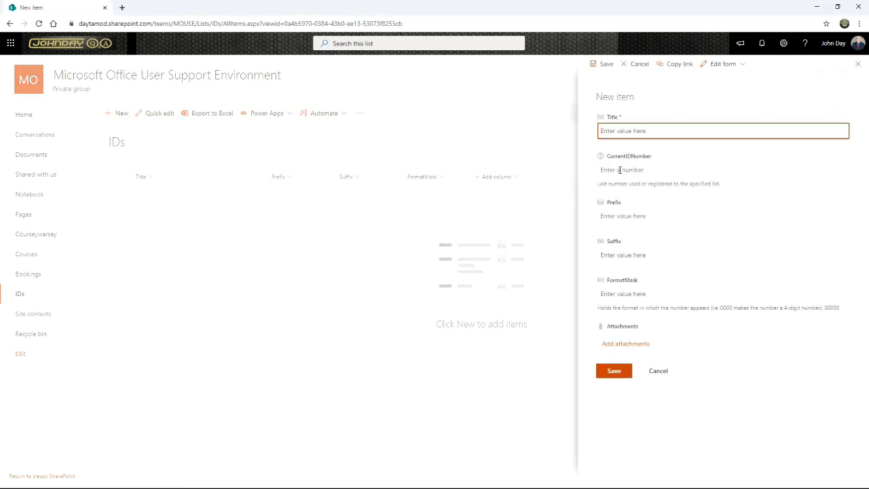
pyautogui.write('Site: ')
pyautogui.write('MOUSE')
pyautogui.write(', ')
pyautogui.write('List:')
pyautogui.write(' Bookings')
pyautogui.write('.')
pyautogui.write(' Colu')
pyautogui.write('m')
pyautogui.write('n:')
pyautogui.write(' PAID')
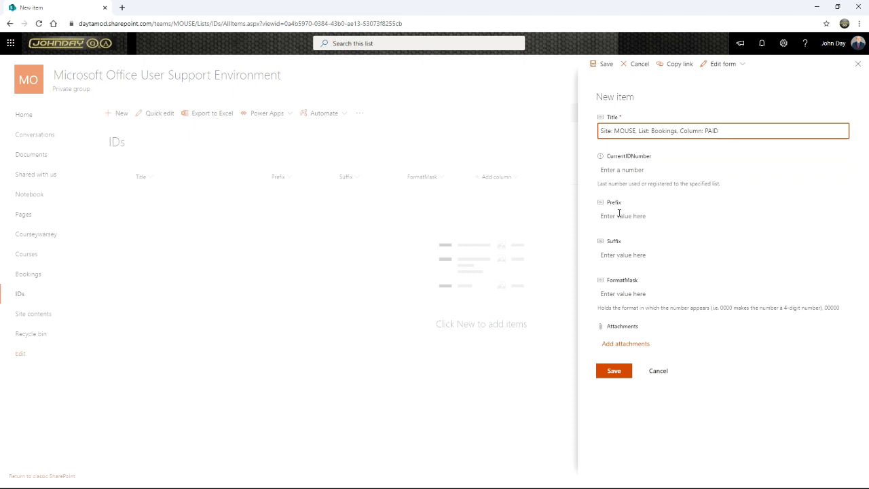
pyautogui.hotkey('ctrl', 'a')
# Step: Set the item's CurrentIDNumber to 0, Prefix to BK and FormatMask to 000000, leaving Suffix empty, and save it
pyautogui.click(626, 171)
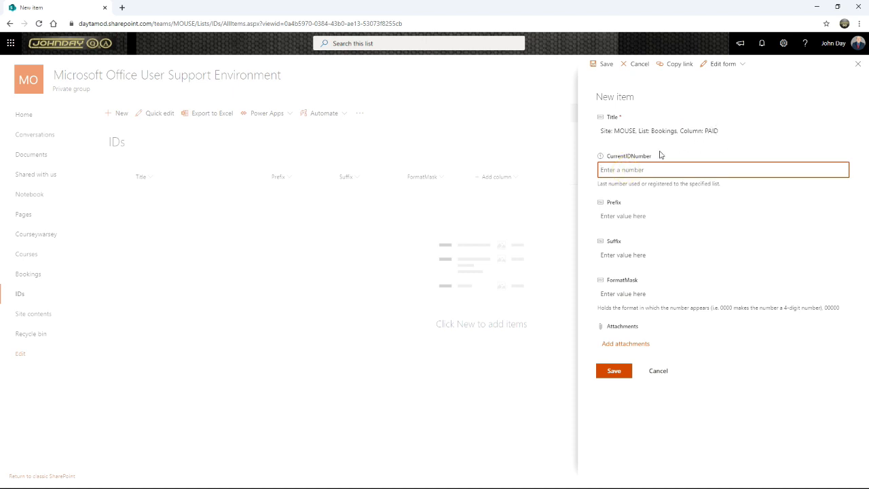
pyautogui.write('0')
pyautogui.click(623, 214)
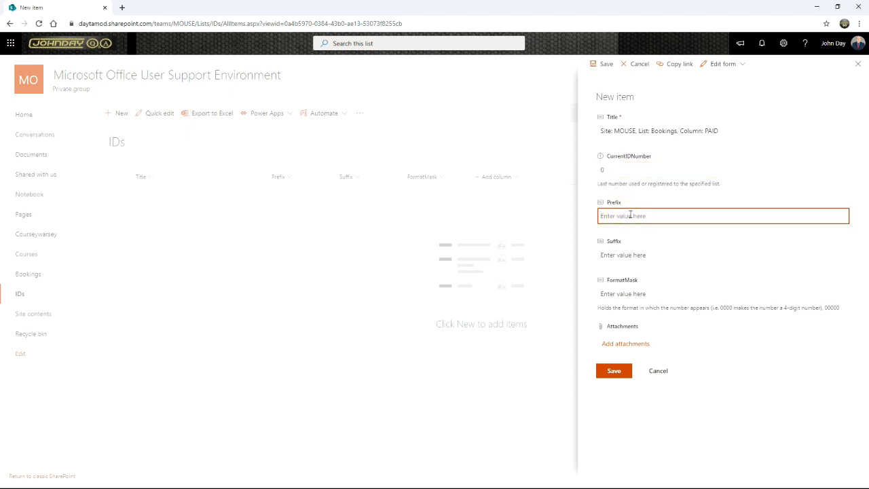
pyautogui.write('BK')
pyautogui.click(622, 254)
pyautogui.click(624, 295)
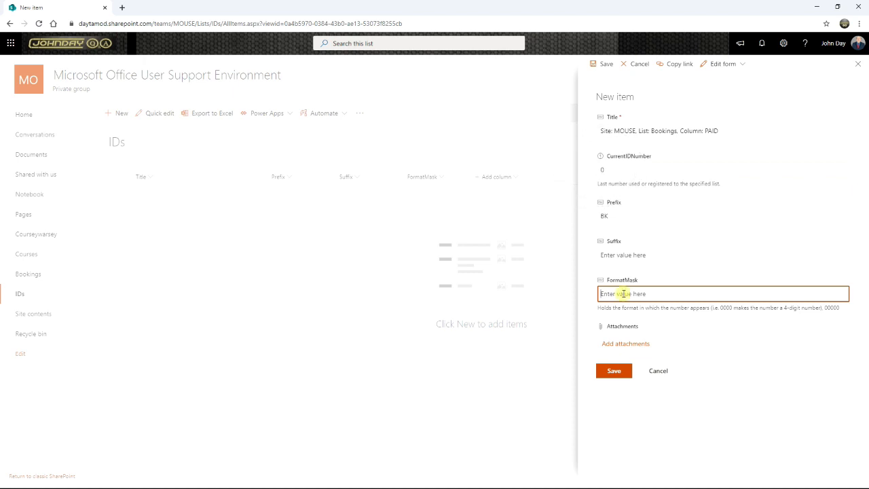
pyautogui.write('000000')
pyautogui.click(614, 371)
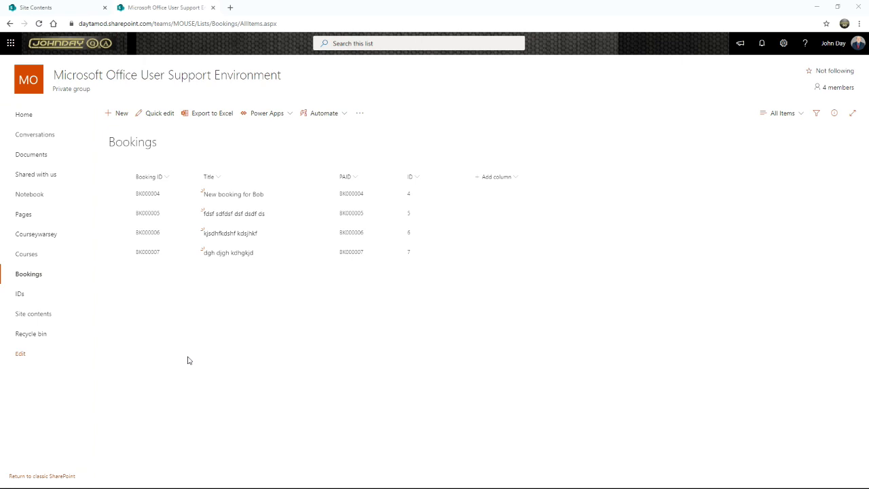
# Step: Add an item titled "dfgdfs fdgh" to the Bookings list and save it
pyautogui.click(121, 115)
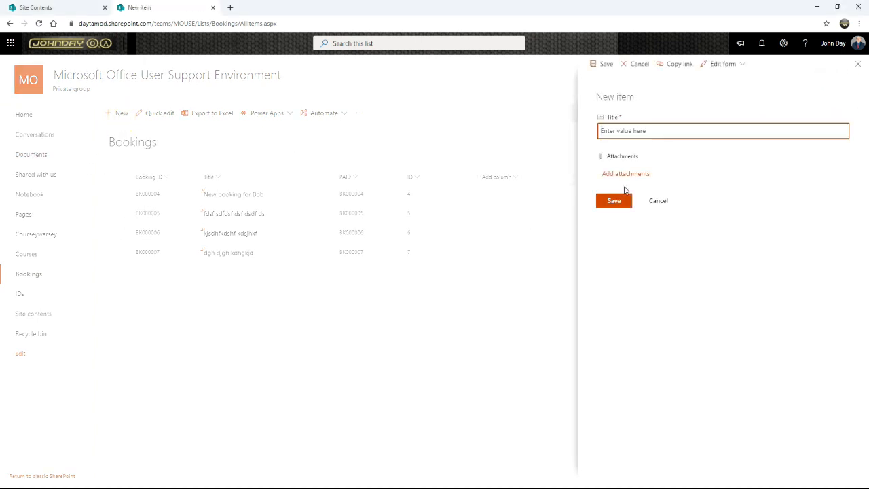
pyautogui.write('dfgdfs fdgh')
pyautogui.click(616, 200)
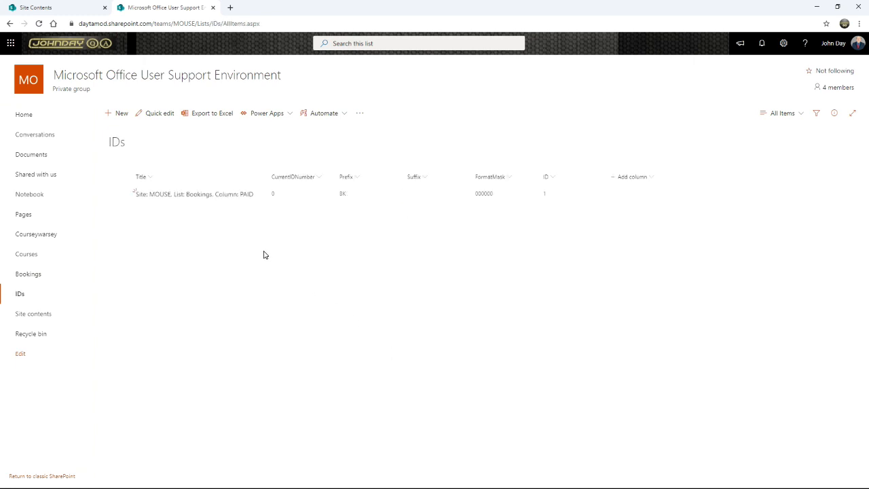
pyautogui.hotkey('ctrl', '2')
pyautogui.moveTo(118, 183)
pyautogui.mouseDown()
pyautogui.moveTo(341, 236)
pyautogui.moveTo(762, 201)
pyautogui.mouseUp()
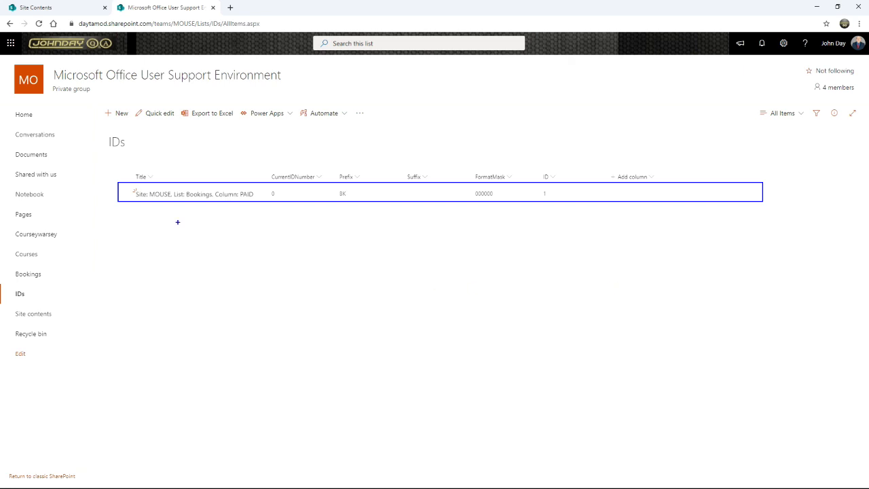
pyautogui.moveTo(525, 156); pyautogui.dragTo(574, 245)
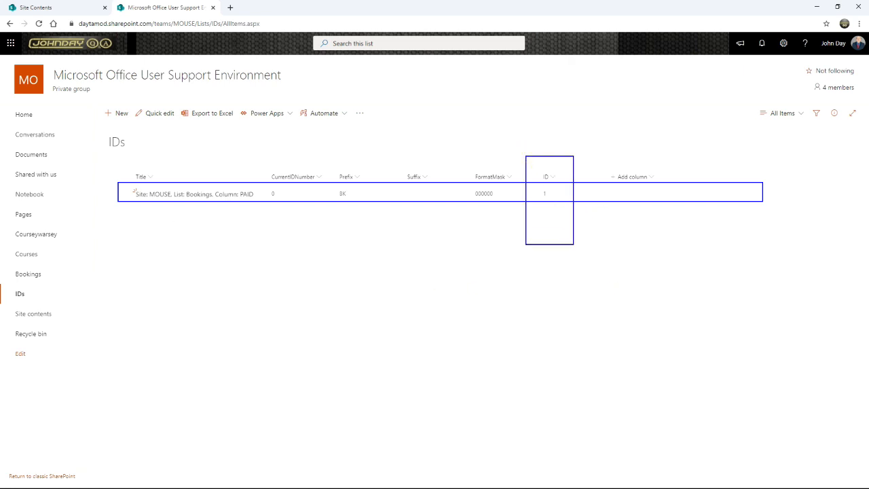
pyautogui.moveTo(120, 160); pyautogui.dragTo(269, 259)
pyautogui.hotkey('ctrl', 'z')
pyautogui.moveTo(266, 162); pyautogui.dragTo(321, 245)
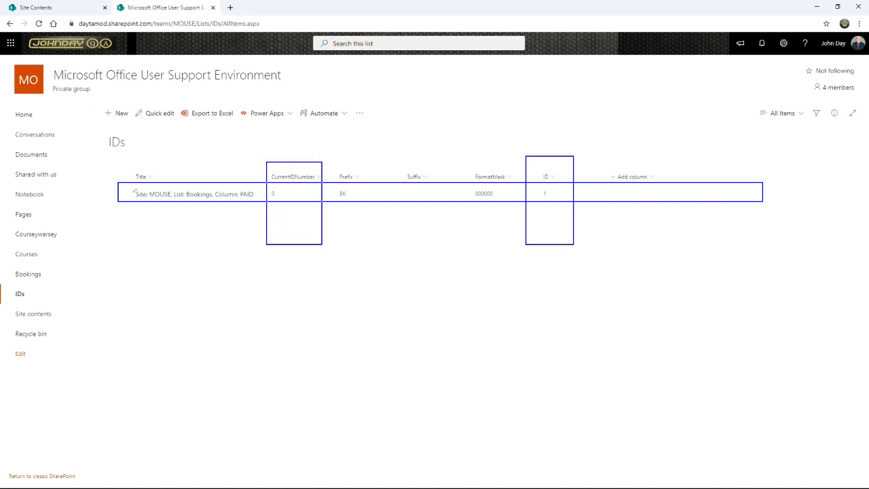
pyautogui.moveTo(332, 168); pyautogui.dragTo(370, 238)
pyautogui.moveTo(401, 155); pyautogui.dragTo(447, 266)
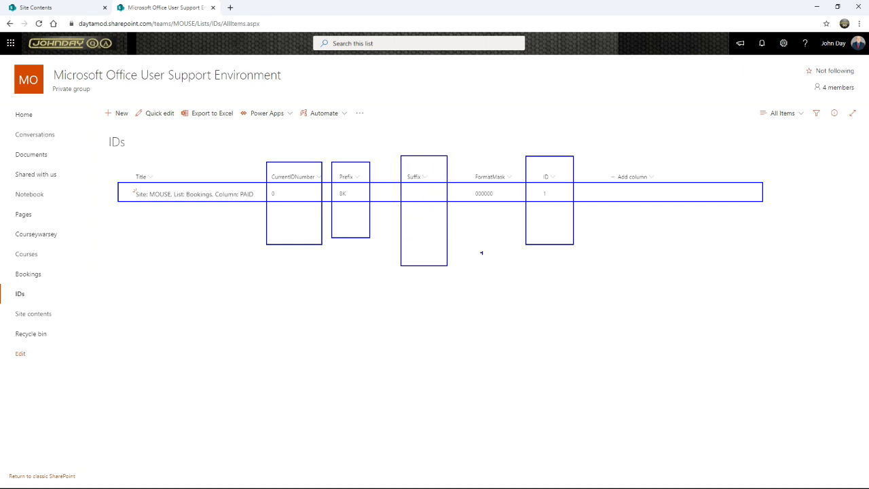
pyautogui.moveTo(460, 158); pyautogui.dragTo(519, 243)
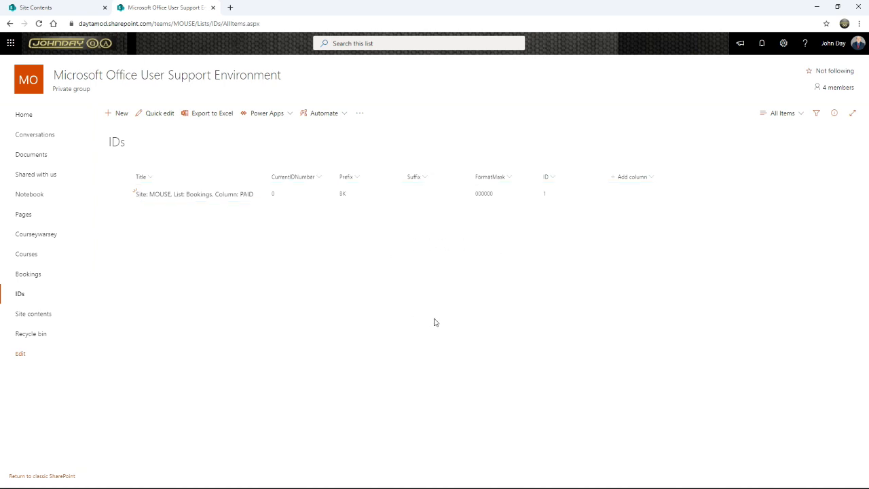
# Step: Open Power Automate in a new browser tab and turn off the existing Generate PAID flow
pyautogui.click(11, 44)
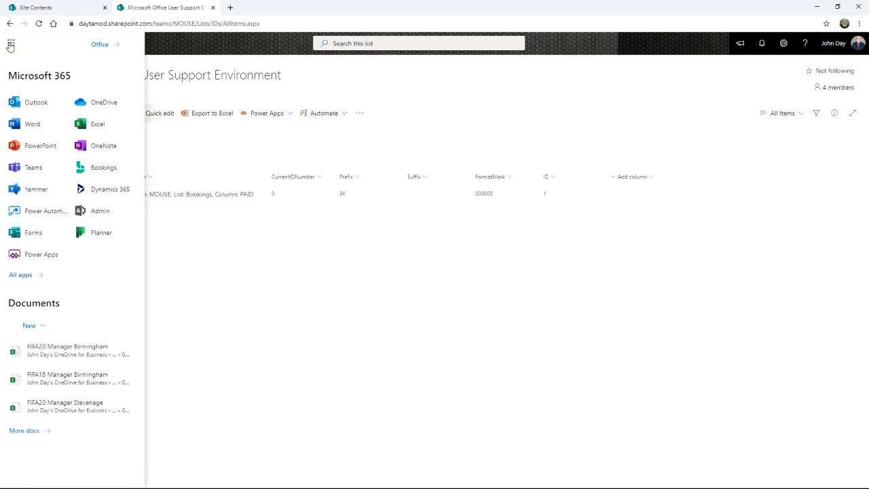
pyautogui.rightClick(34, 218)
pyautogui.click(74, 230)
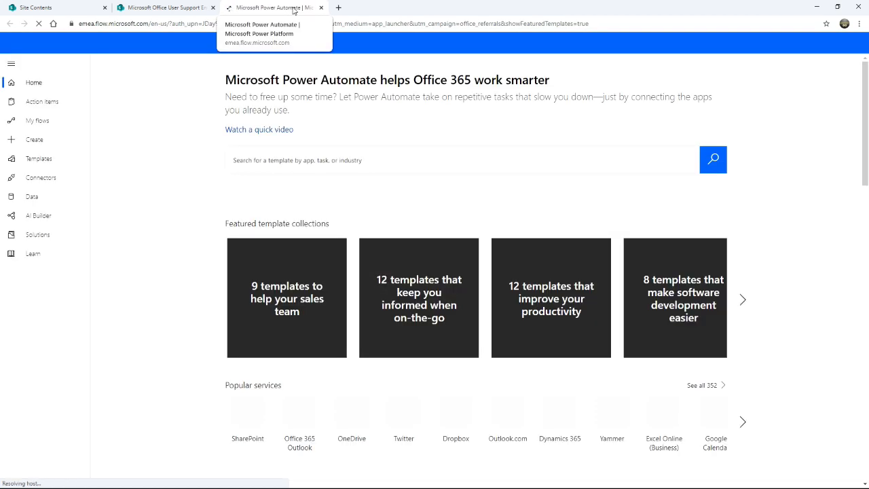
pyautogui.click(44, 124)
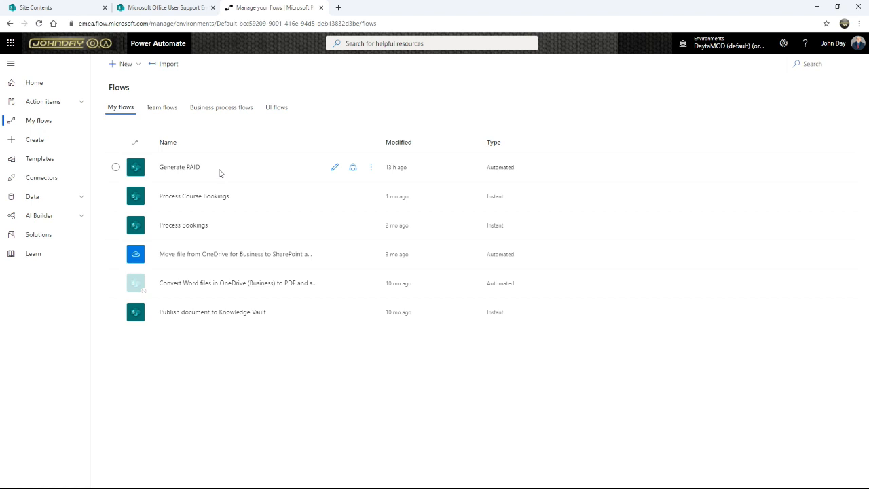
pyautogui.click(370, 168)
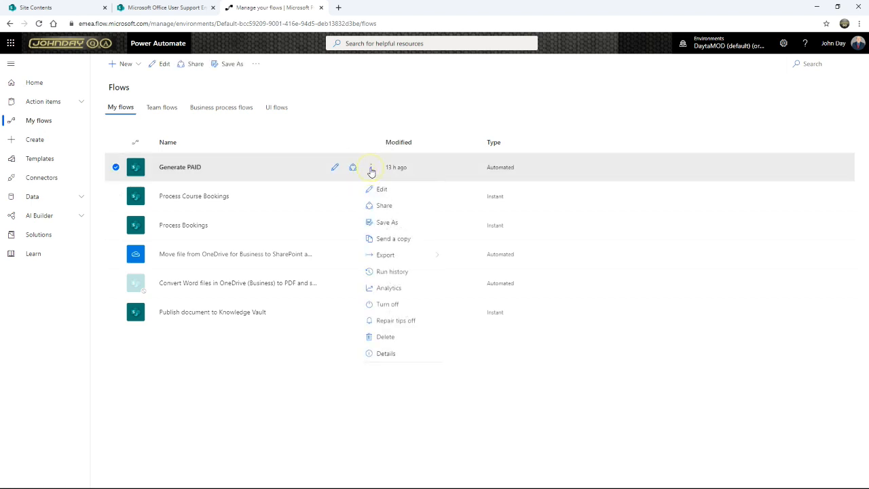
pyautogui.click(389, 304)
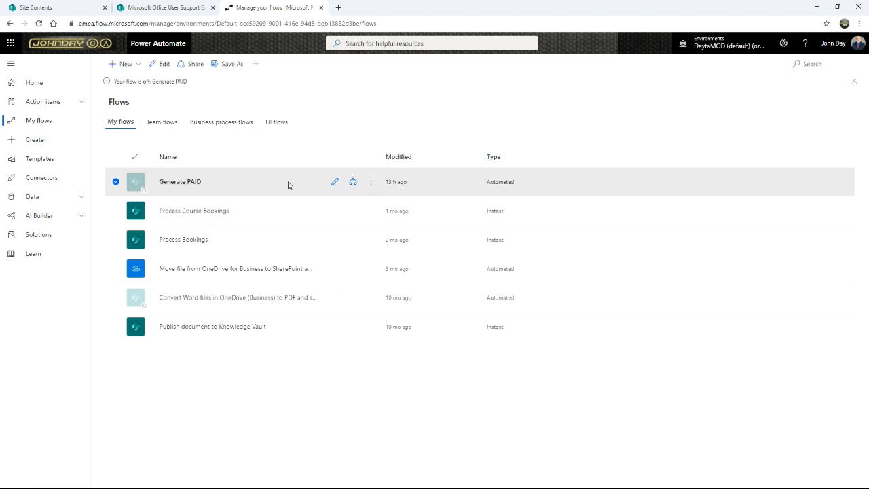
# Step: Start a new automated flow from blank and name it "Generate PAID Number from ID List"
pyautogui.click(138, 66)
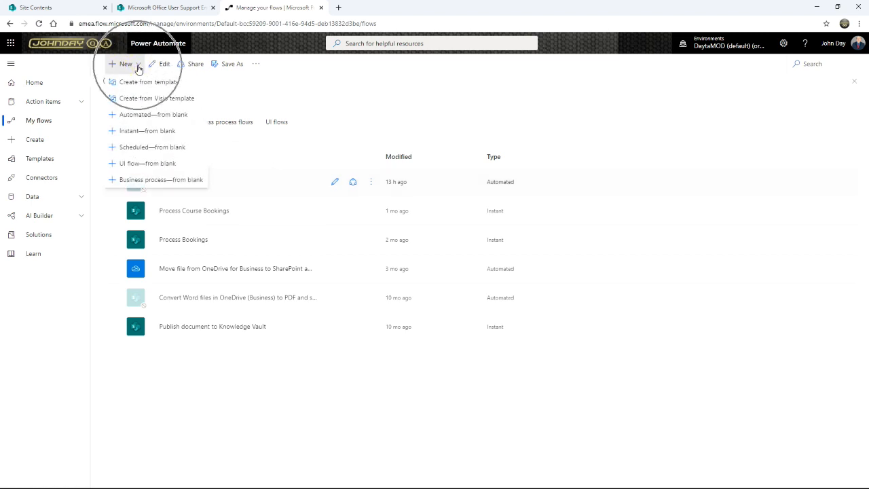
pyautogui.click(142, 121)
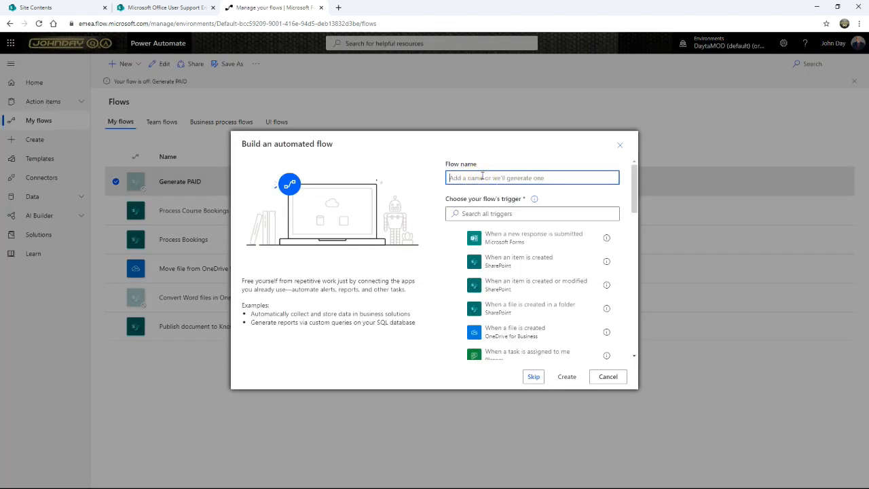
pyautogui.write('Generate Custom PAID Number')
pyautogui.doubleClick(488, 177)
pyautogui.press('BackSpace')
pyautogui.write('from ID List')
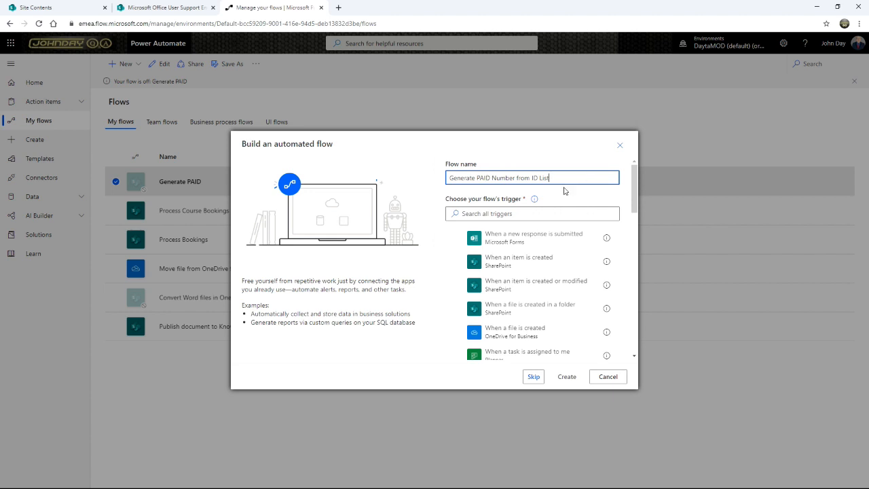
# Step: Choose the SharePoint trigger "When an item is created" and create the flow
pyautogui.click(500, 214)
pyautogui.write('SharePoint')
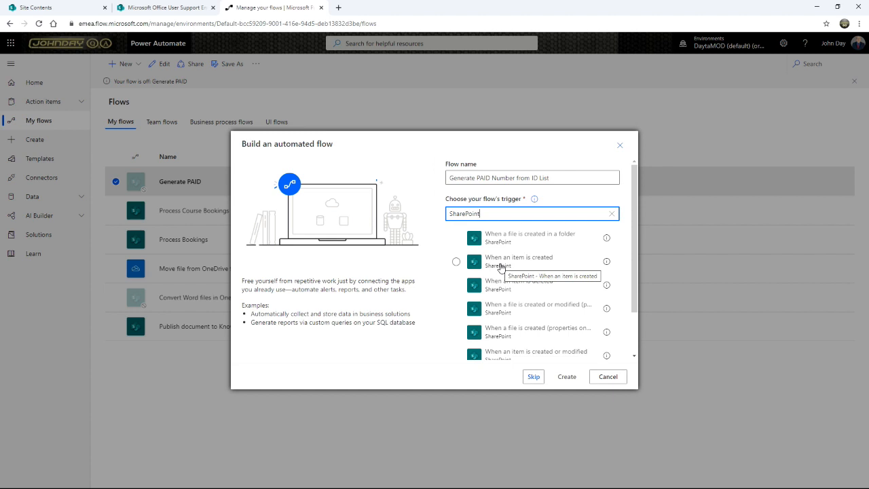
pyautogui.click(457, 263)
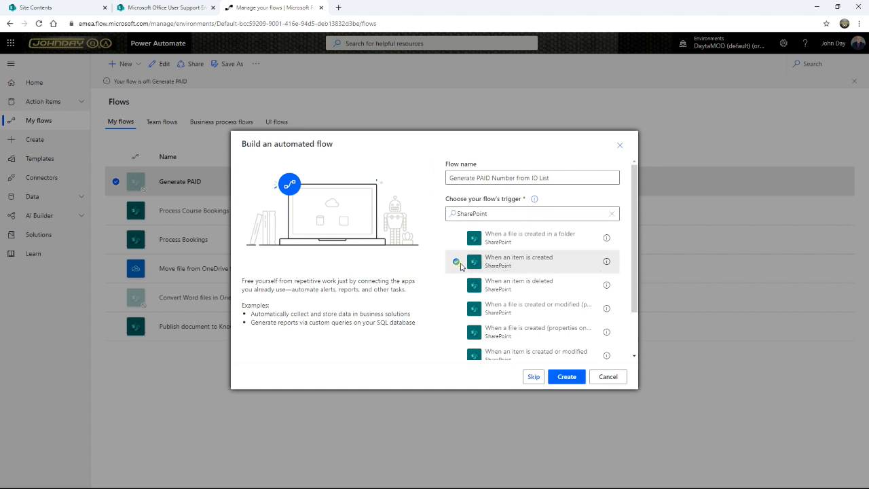
pyautogui.click(566, 376)
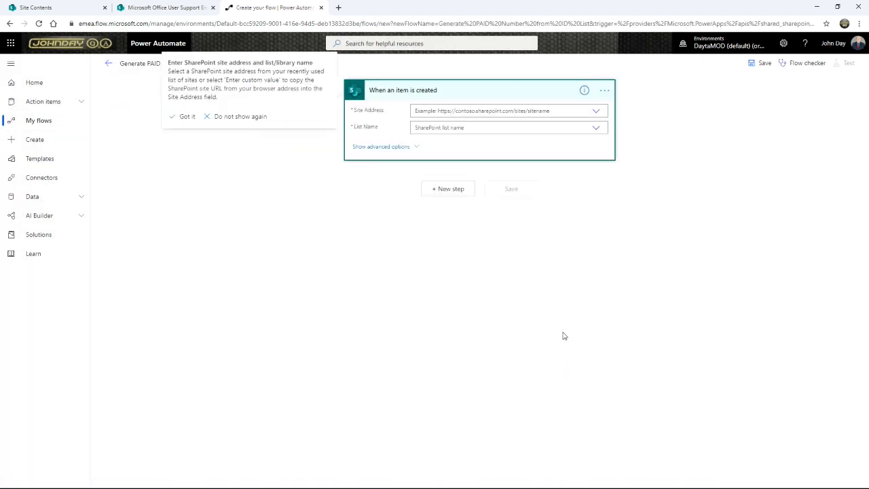
# Step: Point the trigger to the Microsoft Office User Support Environment site and its Bookings list
pyautogui.click(552, 111)
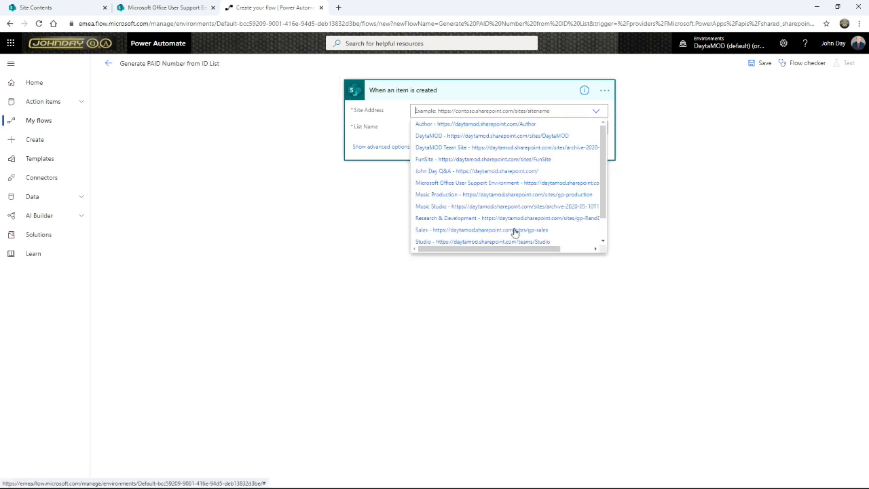
pyautogui.moveTo(516, 248); pyautogui.dragTo(577, 250)
pyautogui.click(563, 183)
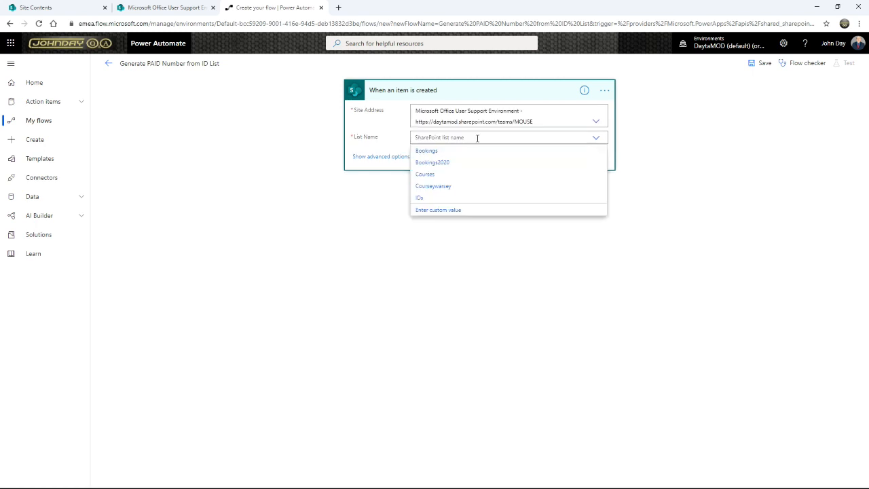
pyautogui.click(428, 151)
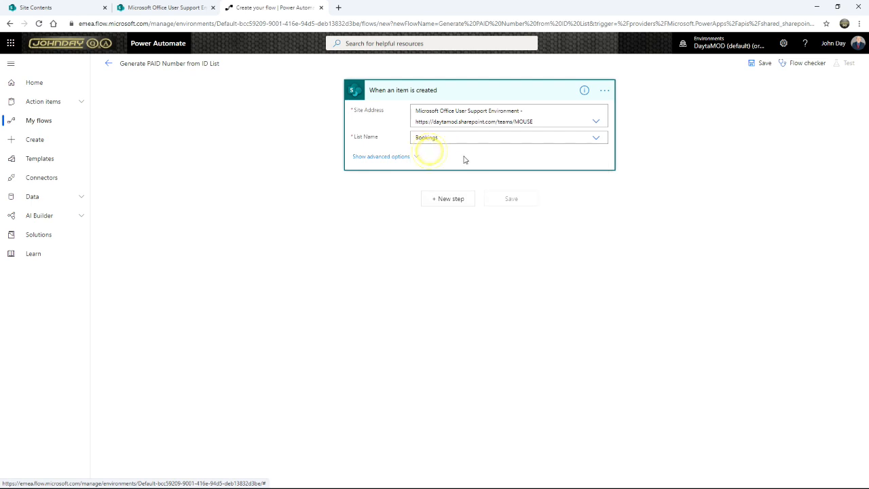
# Step: Add an Initialize variable action after the trigger, with the variable named intNewNumber and its type set to Integer
pyautogui.click(447, 199)
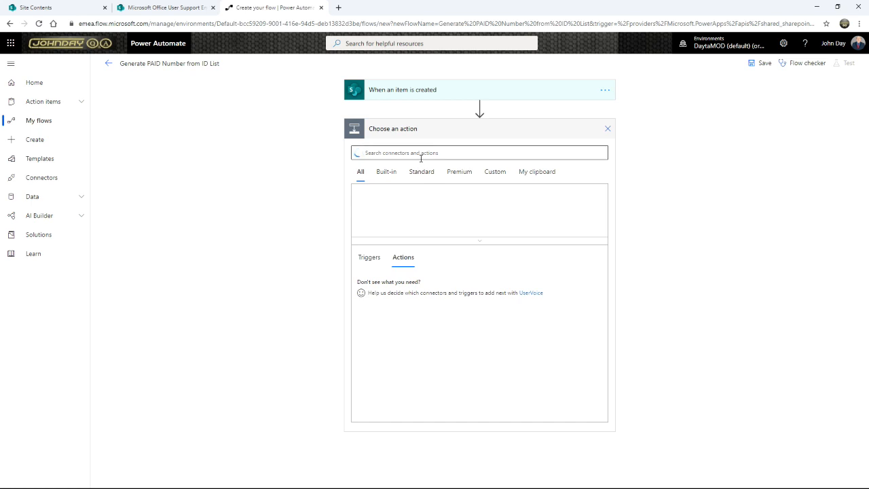
pyautogui.click(421, 153)
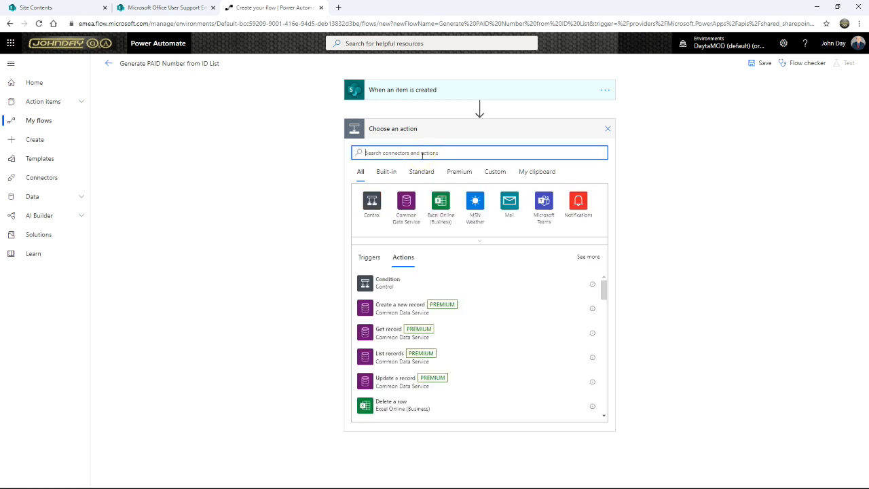
pyautogui.write('Variable')
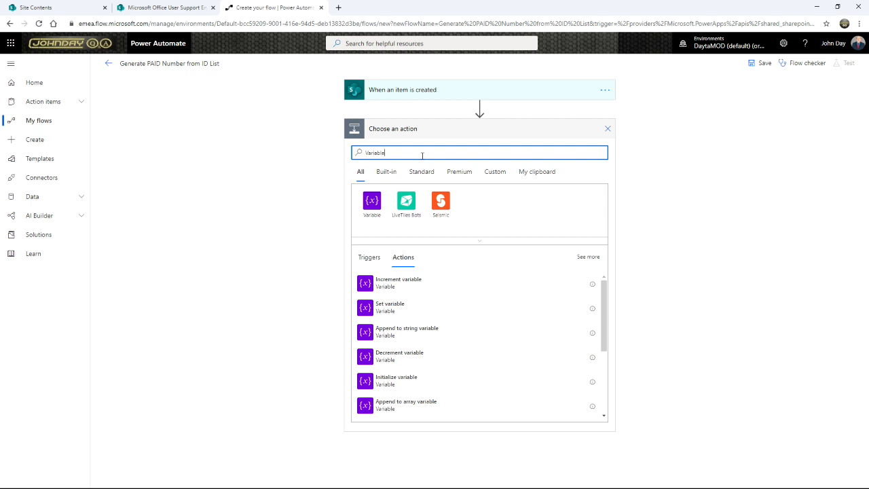
pyautogui.click(372, 204)
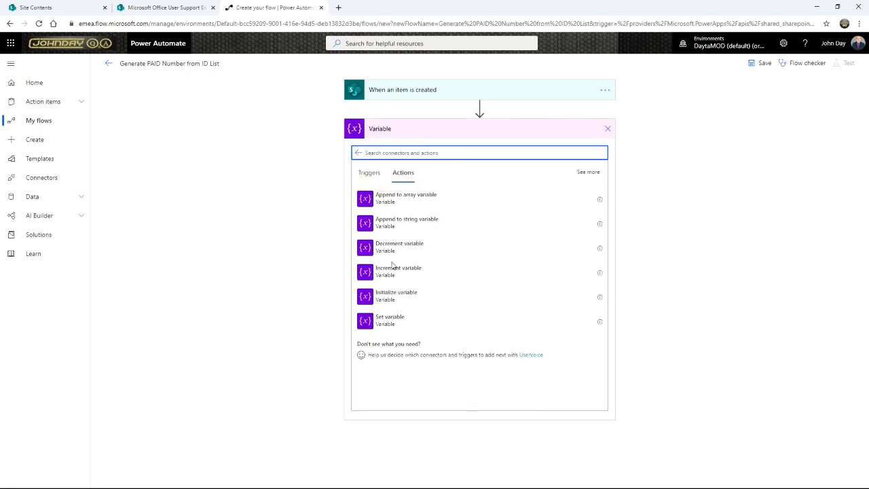
pyautogui.click(381, 299)
pyautogui.click(452, 151)
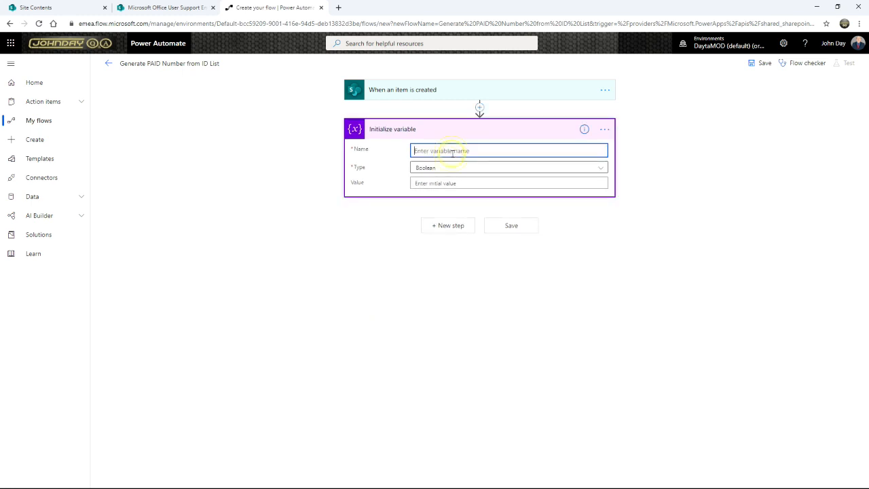
pyautogui.write('intNew')
pyautogui.write('Nu')
pyautogui.write('wNumber')
pyautogui.click(442, 171)
pyautogui.click(423, 198)
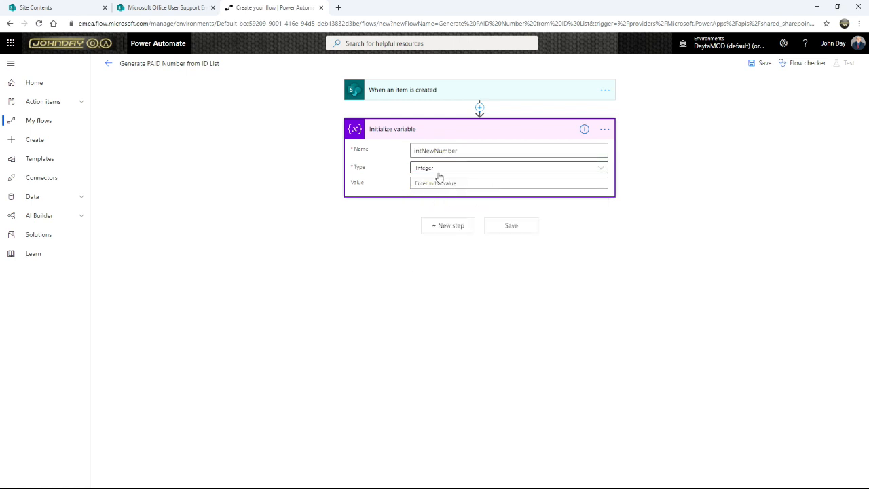
# Step: Rename the Initialize variable action to "Initialize intNewNumber"
pyautogui.click(605, 129)
pyautogui.click(644, 144)
pyautogui.click(439, 139)
pyautogui.click(604, 129)
pyautogui.click(643, 142)
pyautogui.click(423, 129)
pyautogui.doubleClick(398, 129)
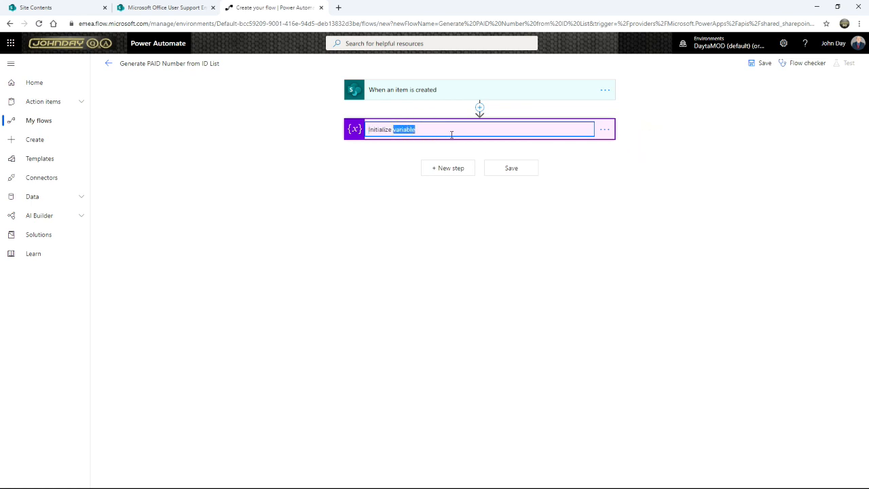
pyautogui.press('BackSpace')
pyautogui.write('intNewNumber')
pyautogui.press('Return')
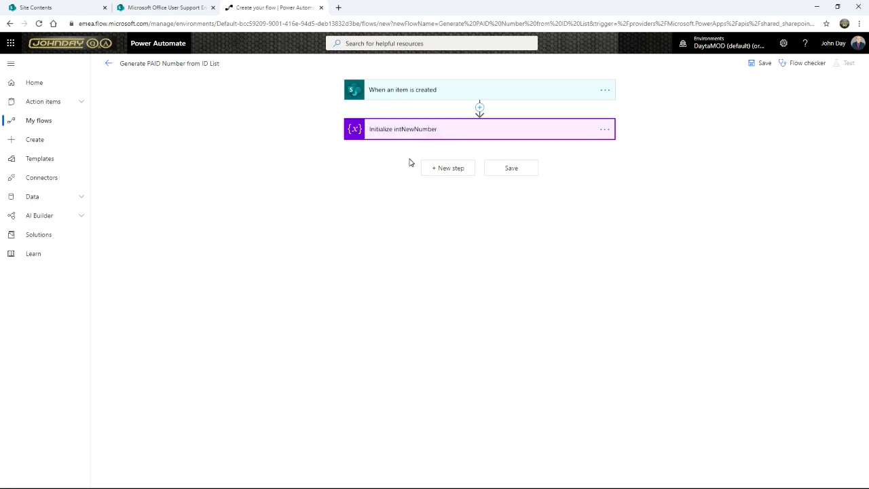
# Step: Add a second Initialize variable action with the variable named strFormatID and its type set to String
pyautogui.click(451, 169)
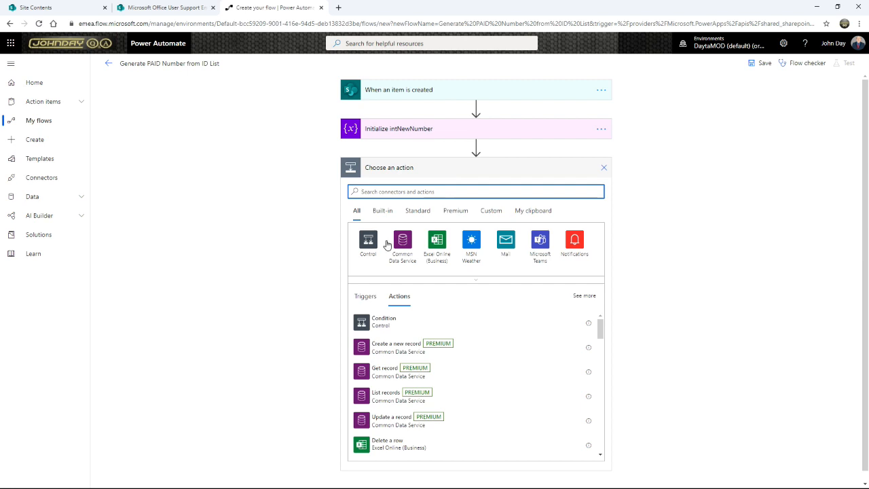
pyautogui.write('Variable')
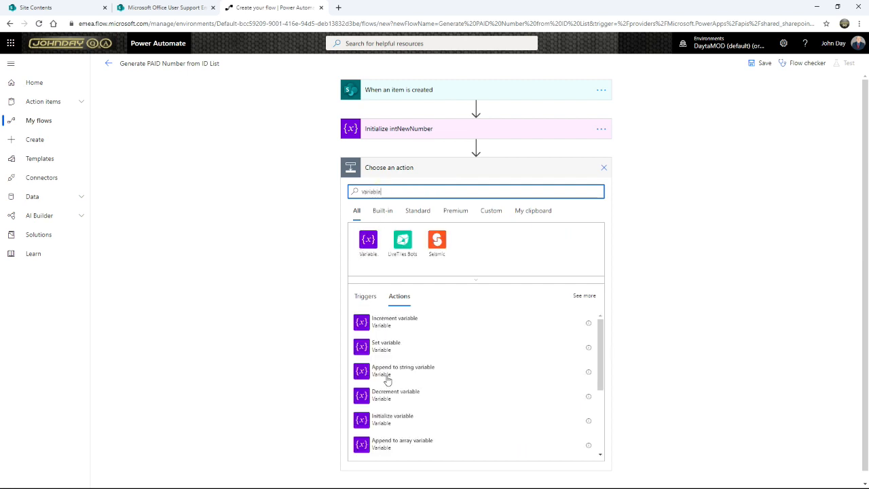
pyautogui.scroll(-2, 387, 381)
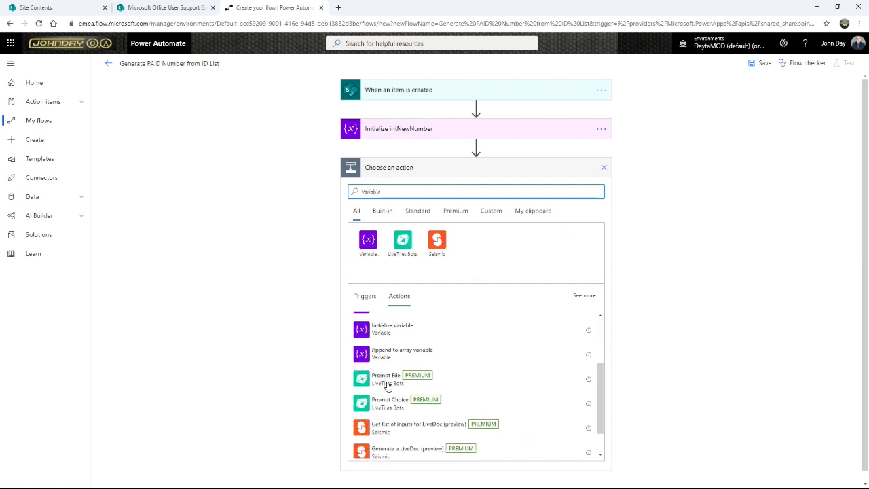
pyautogui.click(370, 333)
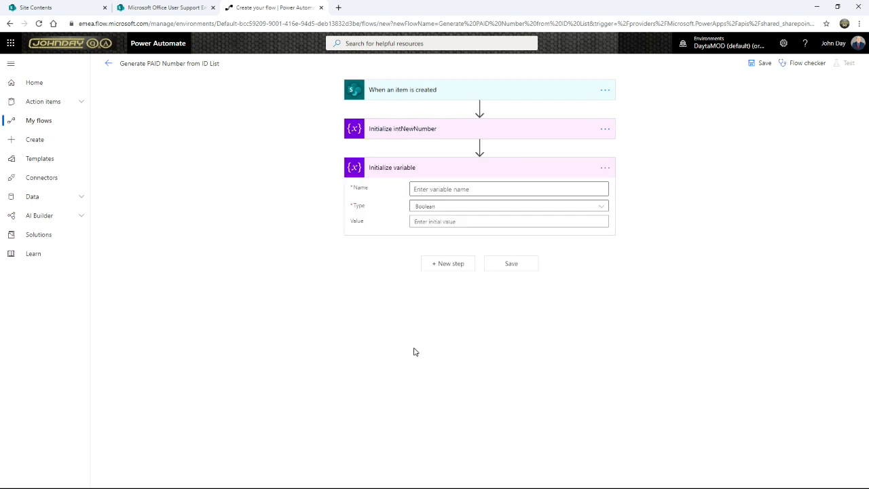
pyautogui.click(449, 189)
pyautogui.write('str')
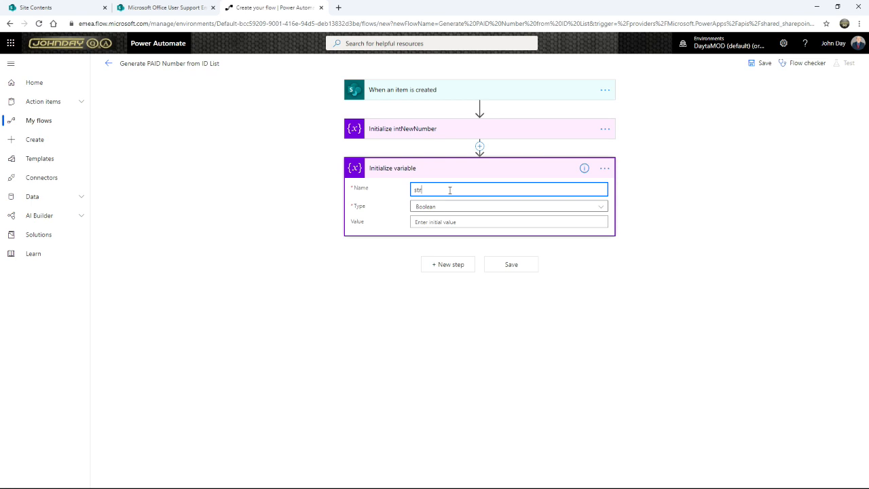
pyautogui.write('FormatID')
pyautogui.click(442, 208)
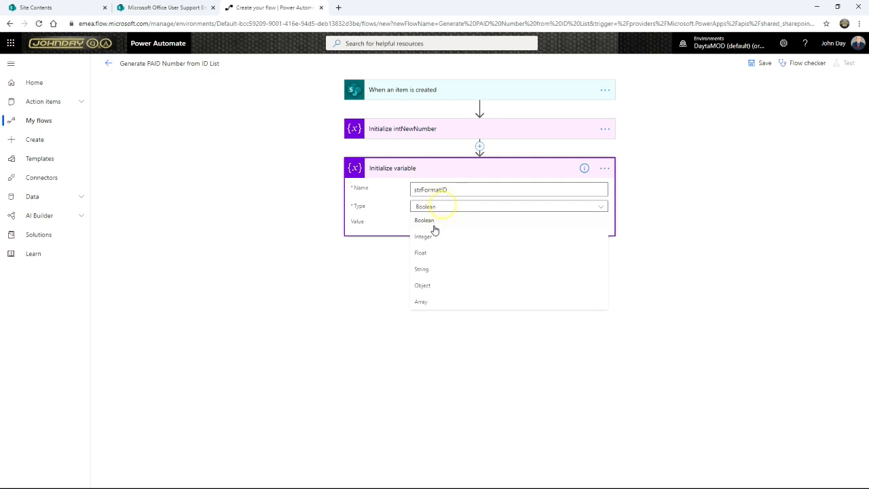
pyautogui.click(422, 270)
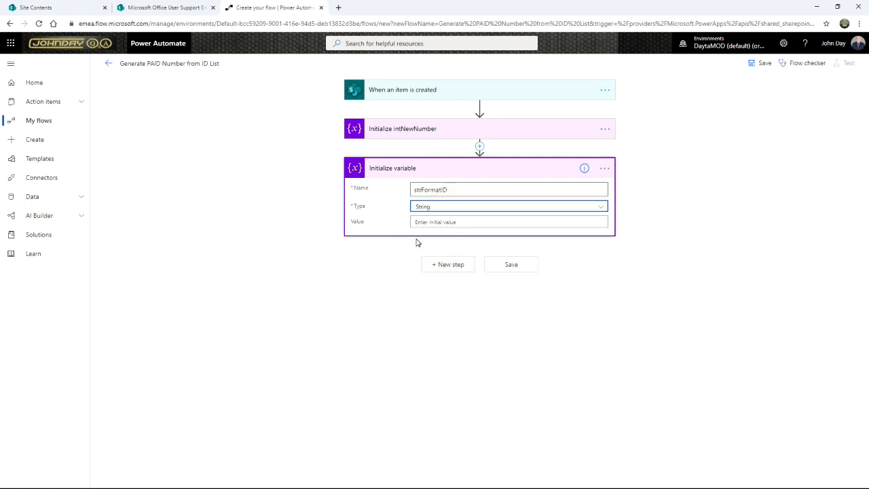
# Step: Rename the second Initialize variable action to "Initialize strFormatID" and collapse its card
pyautogui.click(604, 171)
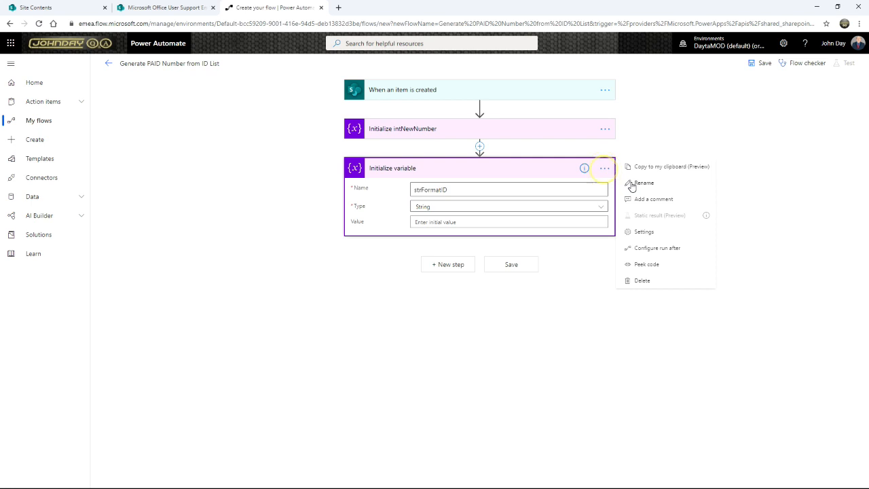
pyautogui.click(640, 183)
pyautogui.click(405, 176)
pyautogui.click(409, 169)
pyautogui.click(603, 169)
pyautogui.click(639, 184)
pyautogui.click(405, 170)
pyautogui.doubleClick(405, 168)
pyautogui.write('s')
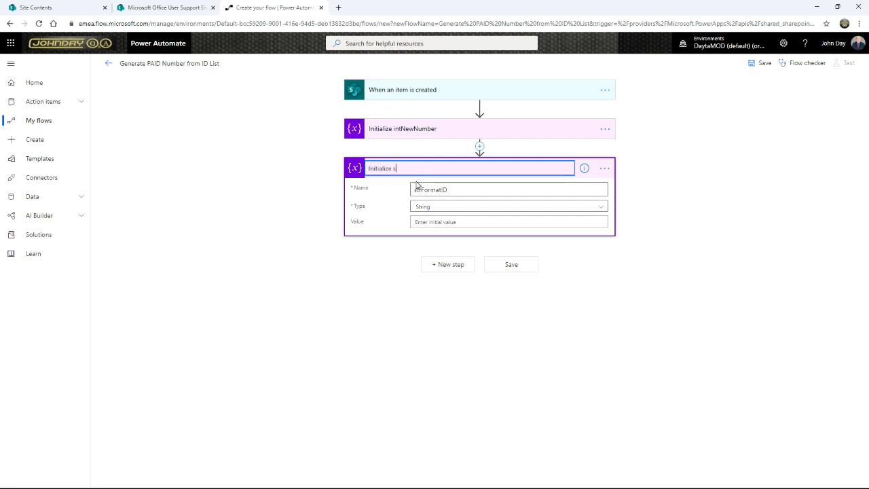
pyautogui.write('trFormatID')
pyautogui.press('BackSpace')
pyautogui.press('BackSpace')
pyautogui.write('ID')
pyautogui.press('Return')
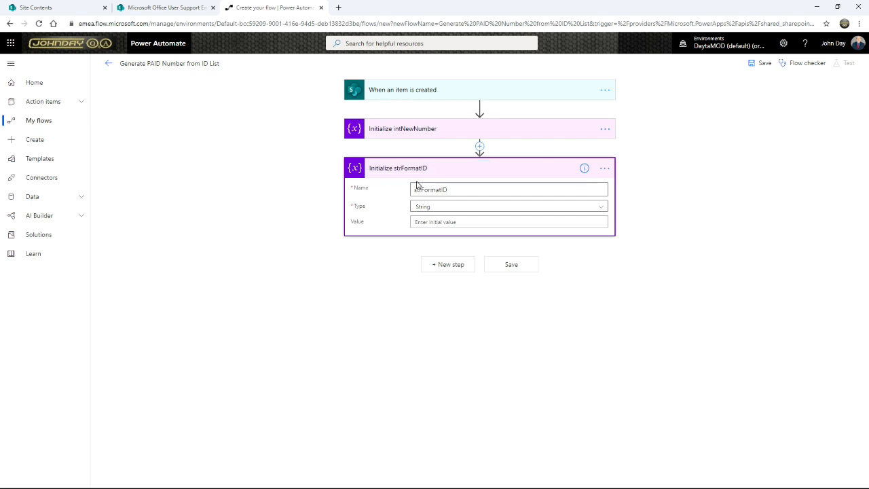
pyautogui.click(494, 176)
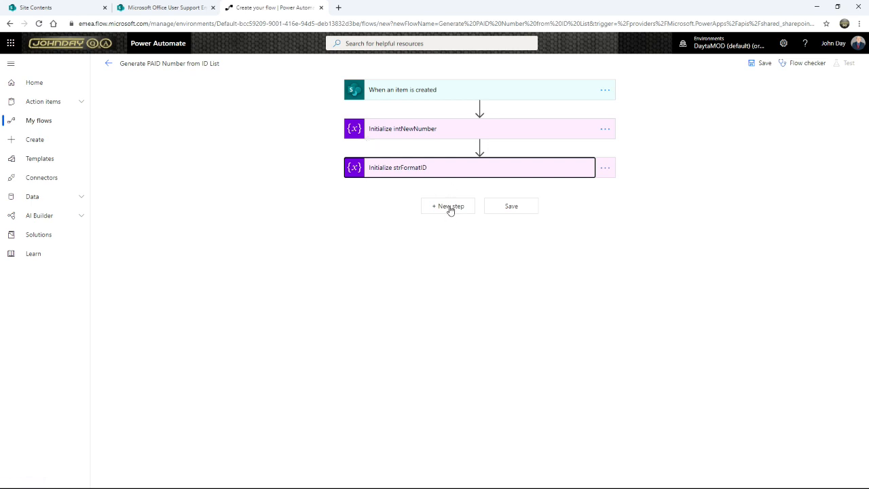
# Step: Check the IDs list in SharePoint, and add a SharePoint Get item action after Initialize strFormatID in the flow
pyautogui.click(163, 8)
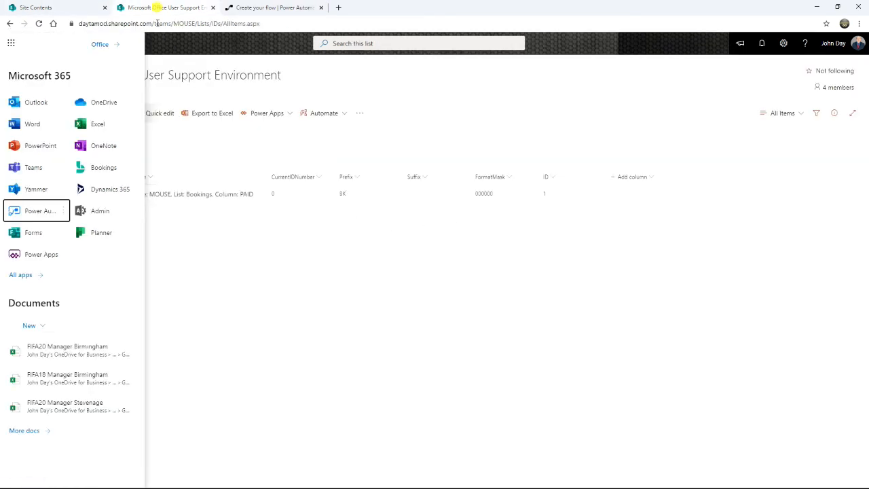
pyautogui.click(178, 263)
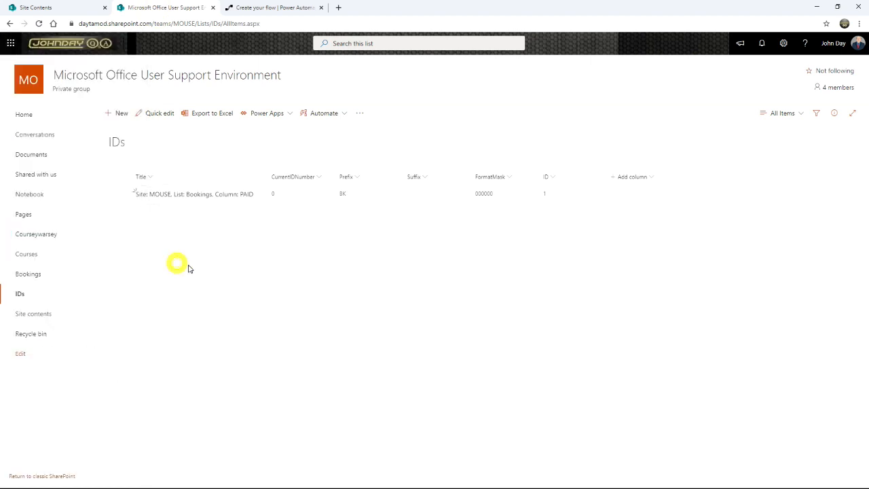
pyautogui.click(26, 298)
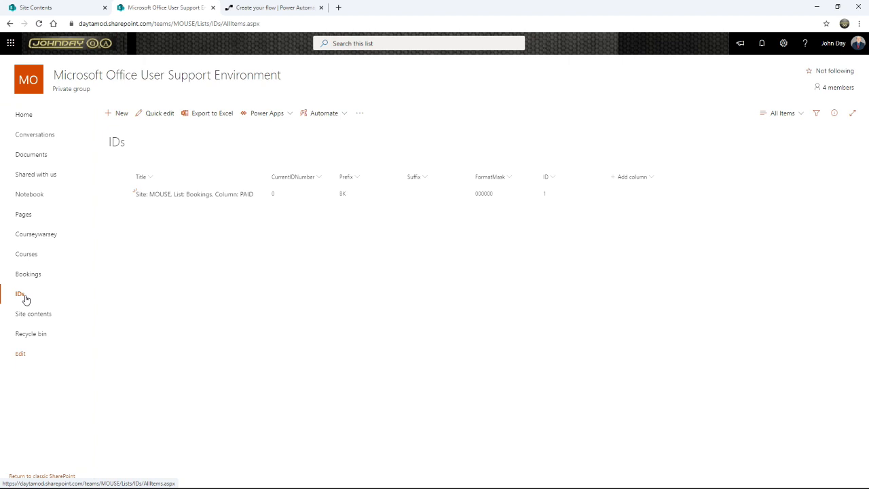
pyautogui.click(270, 8)
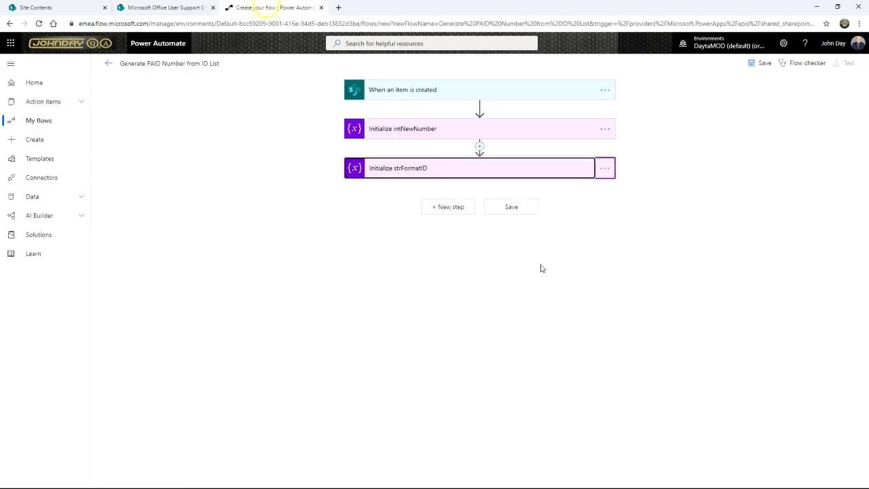
pyautogui.click(453, 208)
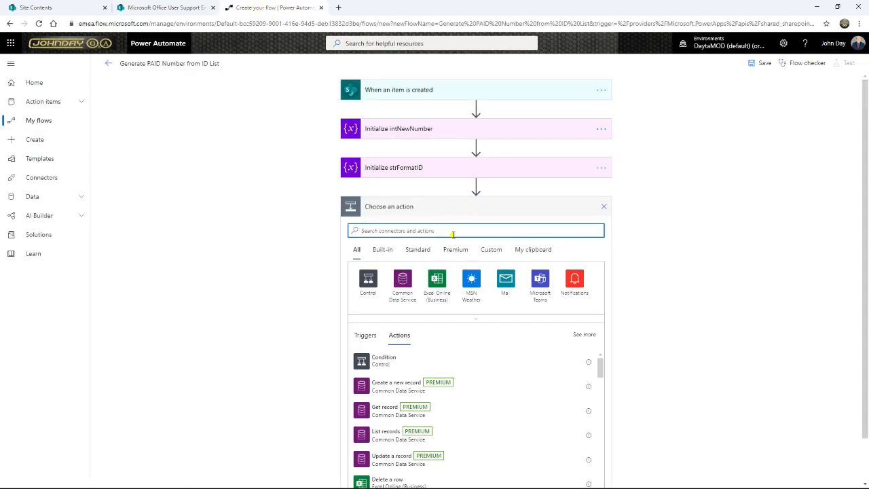
pyautogui.write('SharePoin')
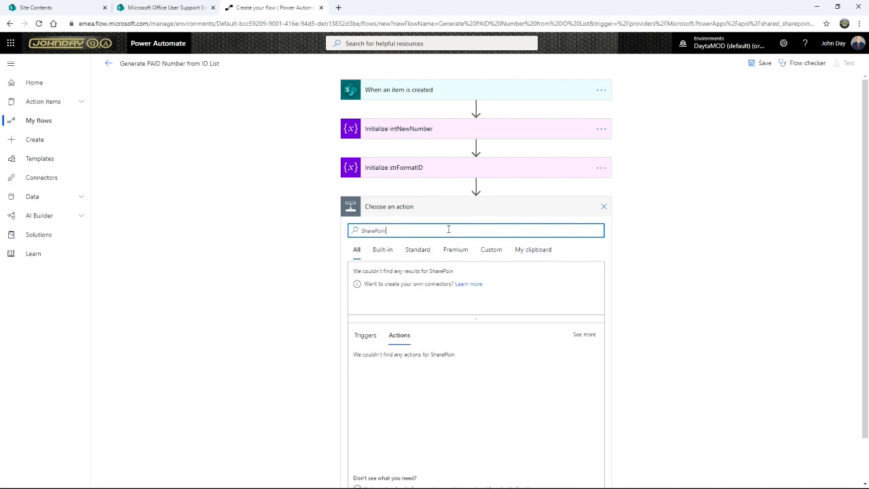
pyautogui.write('t')
pyautogui.scroll(-1, 699, 224)
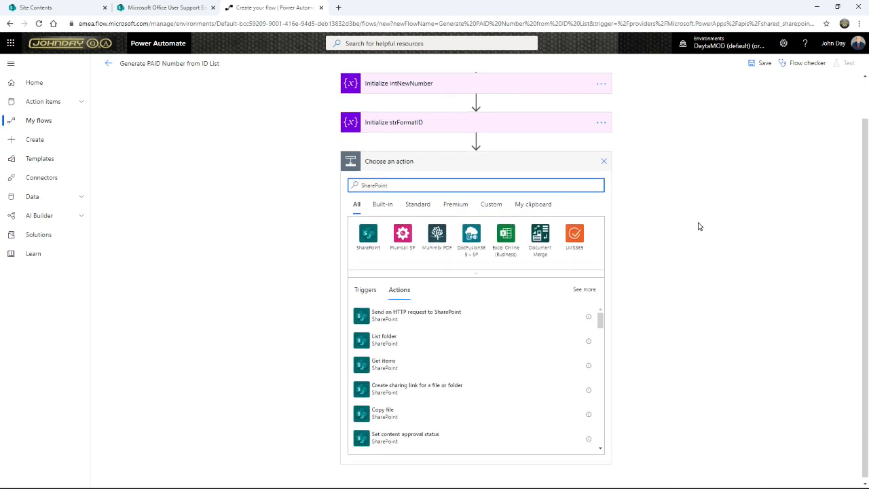
pyautogui.click(368, 233)
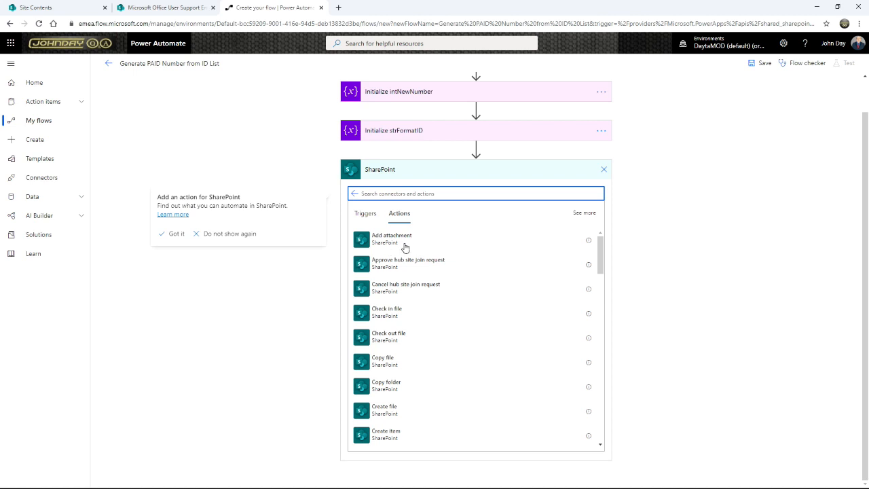
pyautogui.write('item')
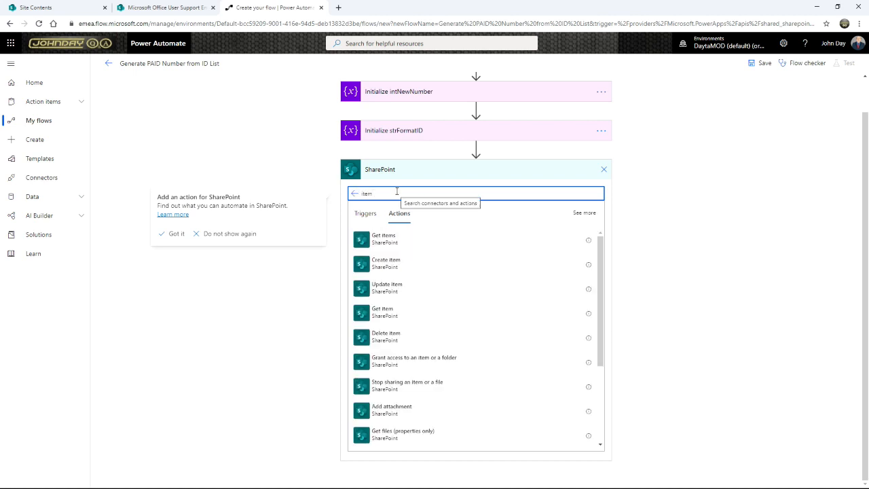
pyautogui.click(369, 314)
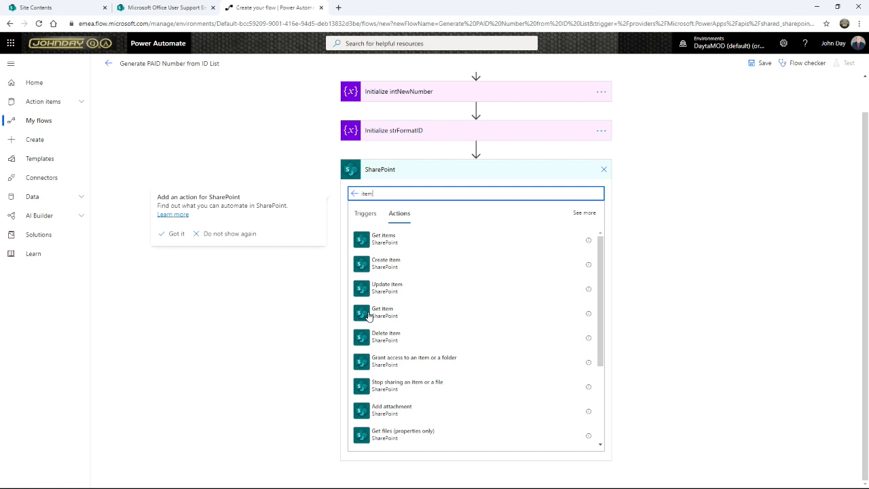
pyautogui.click(368, 314)
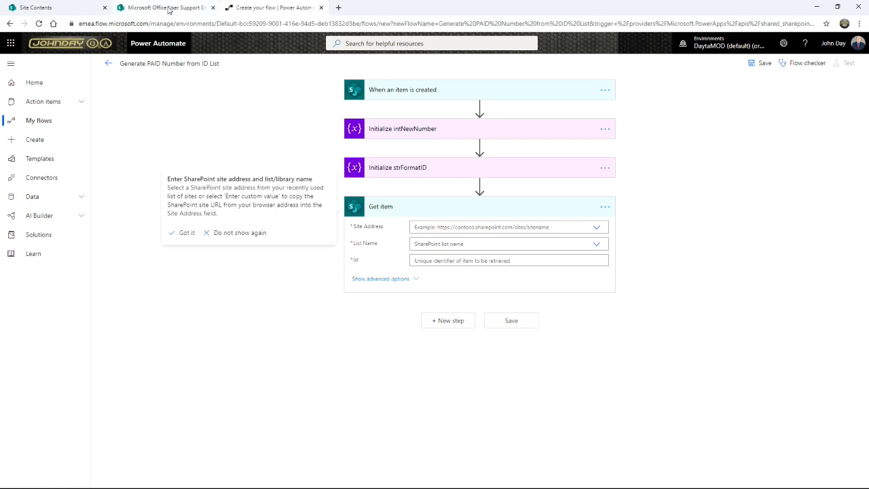
# Step: Set Get item to retrieve the item with Id 1 from the IDs list on the Microsoft Office User Support Environment site
pyautogui.click(167, 7)
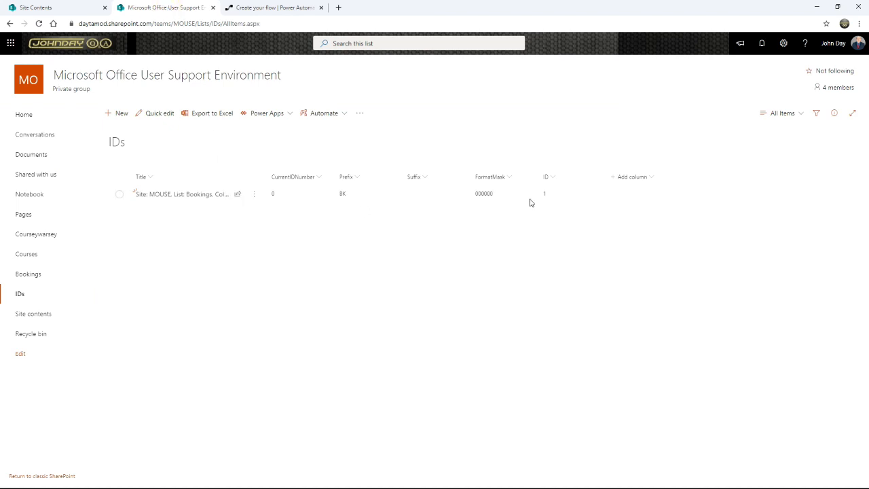
pyautogui.moveTo(533, 162); pyautogui.dragTo(570, 212)
pyautogui.click(280, 7)
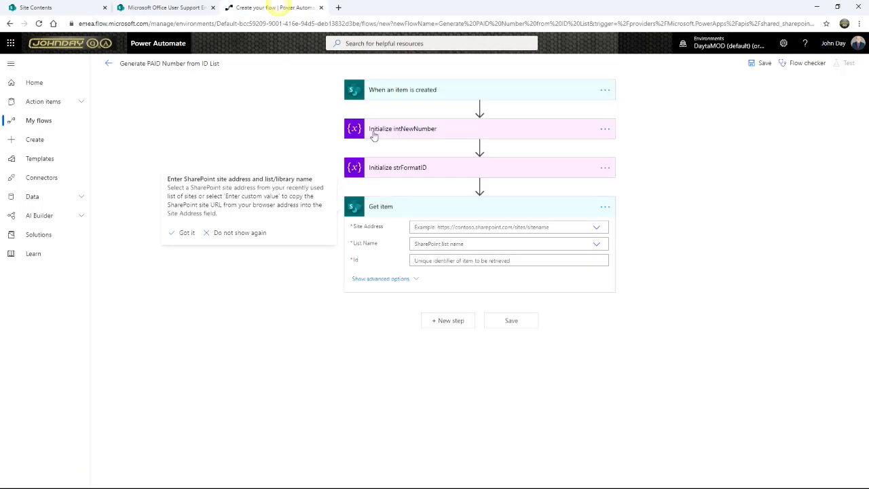
pyautogui.click(465, 227)
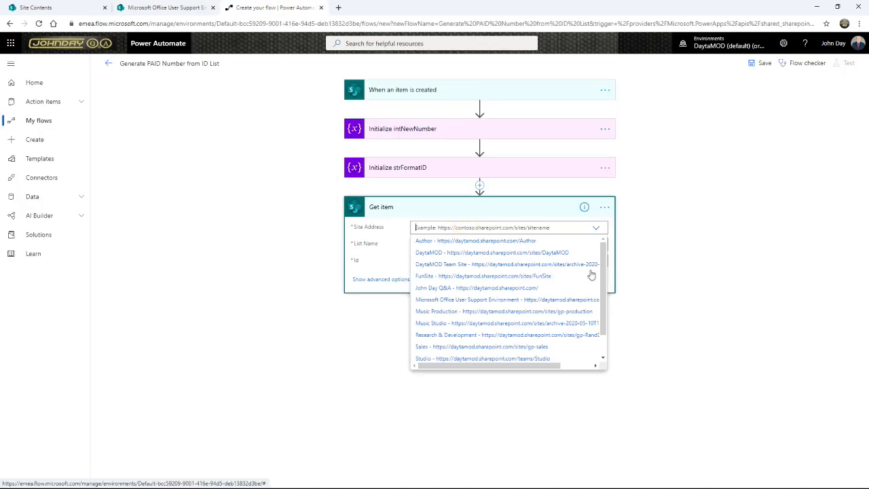
pyautogui.moveTo(529, 366); pyautogui.dragTo(587, 373)
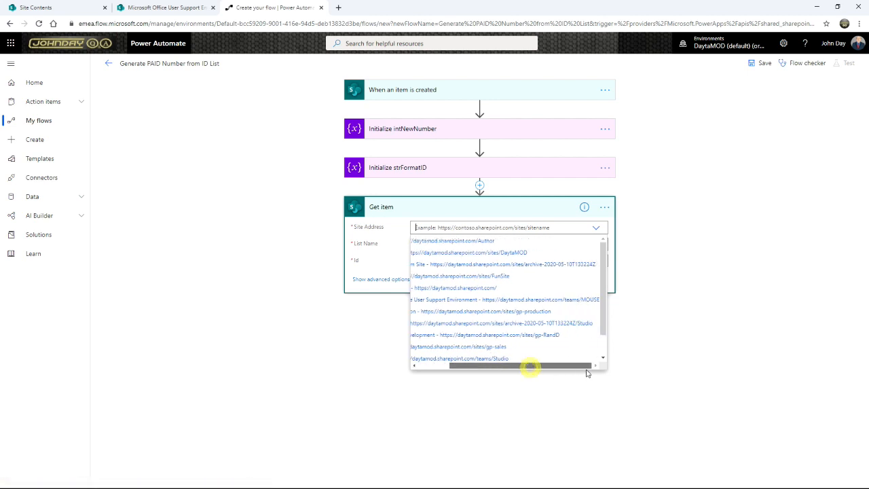
pyautogui.click(570, 299)
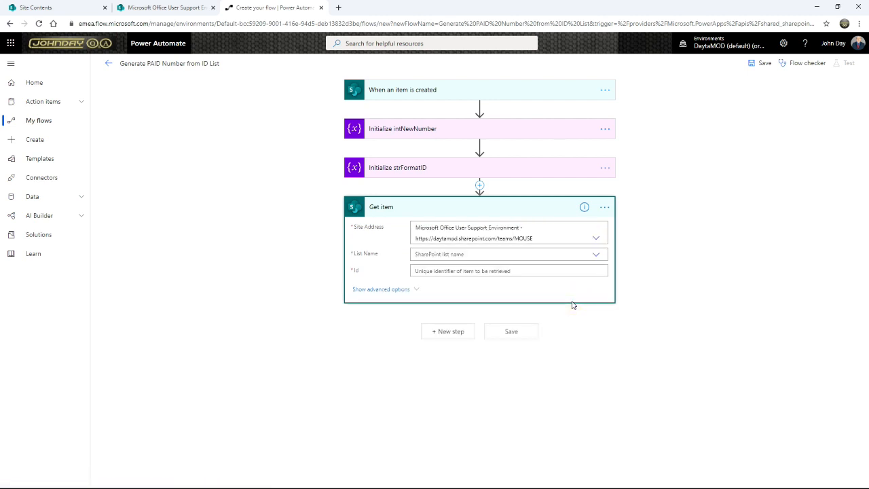
pyautogui.click(460, 253)
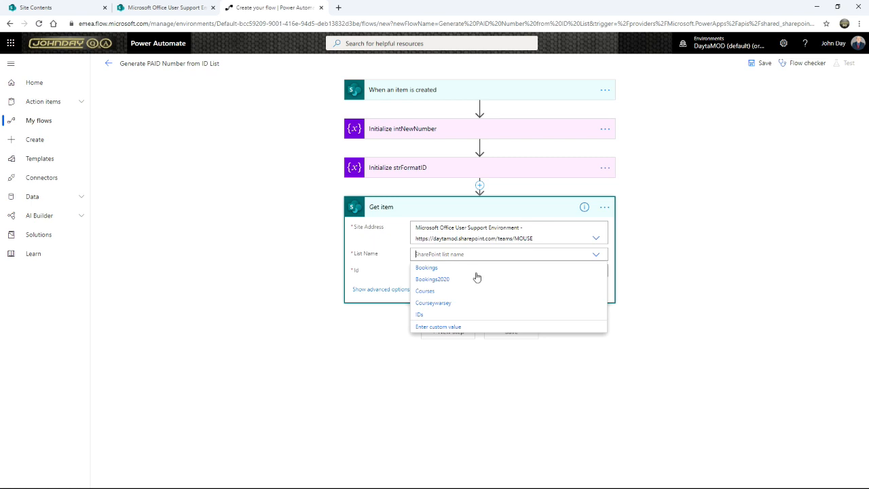
pyautogui.click(420, 316)
pyautogui.click(440, 273)
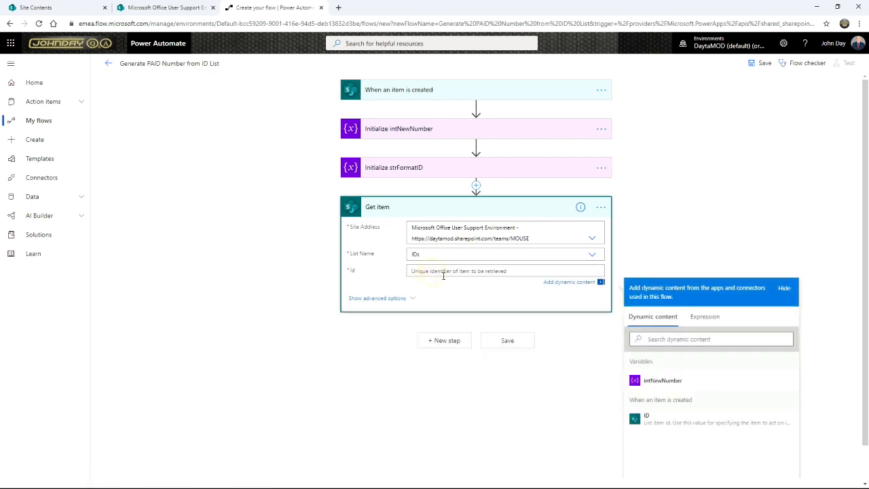
pyautogui.write('1')
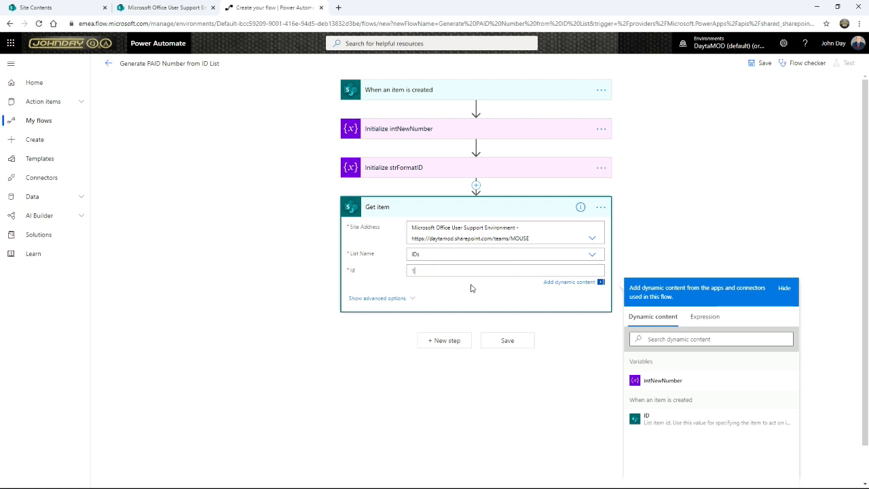
pyautogui.click(368, 382)
# Step: Rename the Get item action to "Get ID Information" and save the flow
pyautogui.click(602, 207)
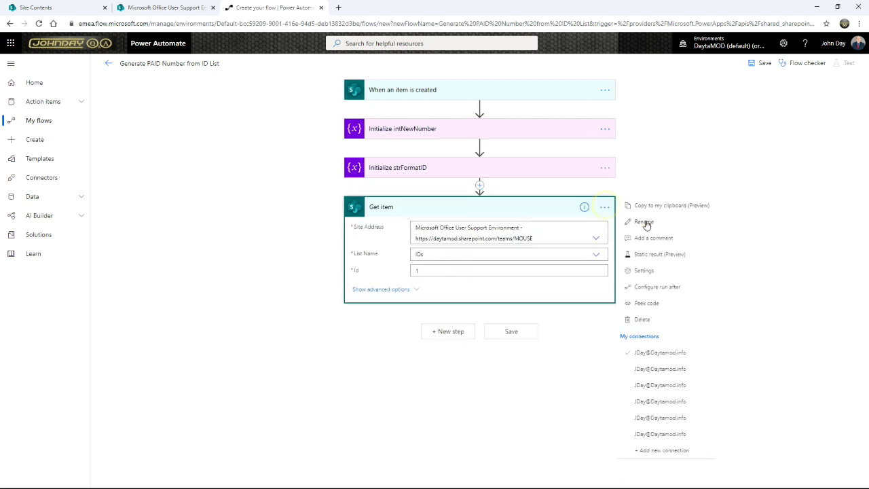
pyautogui.click(644, 222)
pyautogui.click(423, 204)
pyautogui.doubleClick(386, 206)
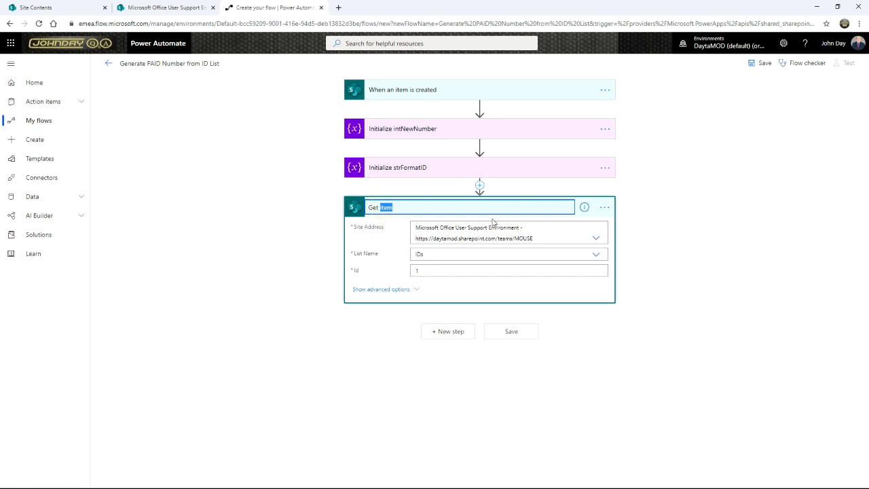
pyautogui.write('ID Information')
pyautogui.press('Return')
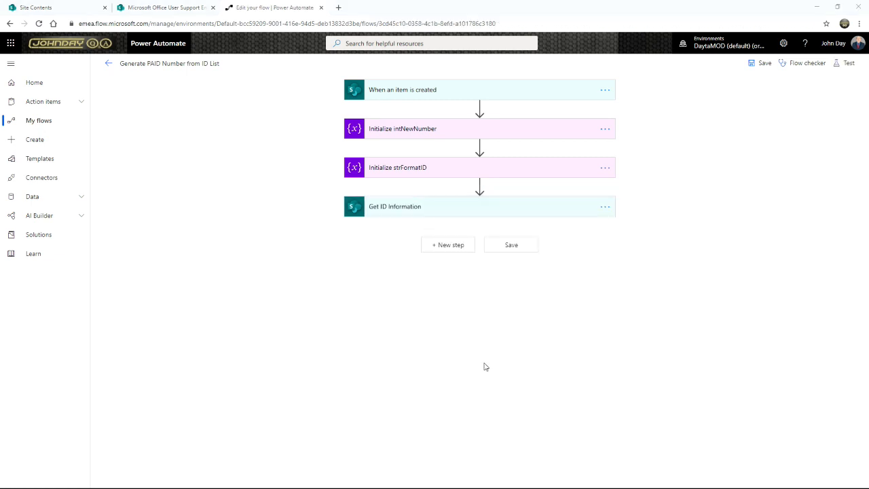
pyautogui.click(762, 64)
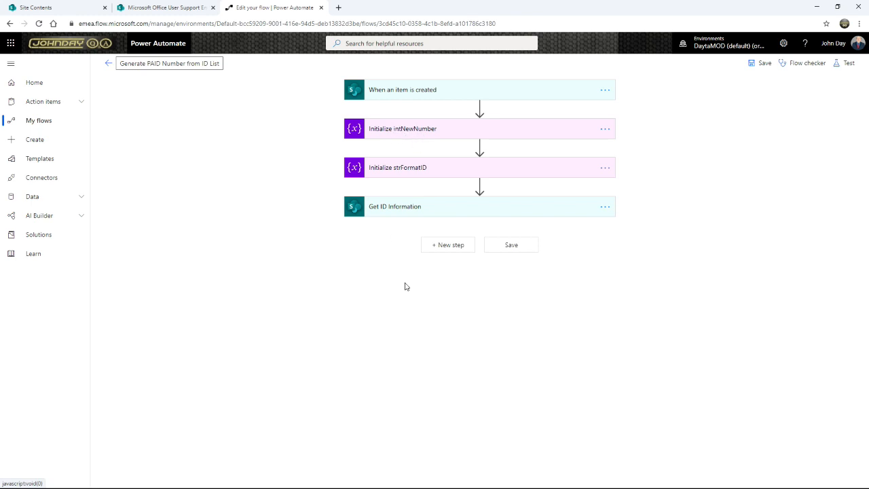
# Step: Add a Set variable action after Get ID Information and choose intNewNumber as the variable to set
pyautogui.click(449, 246)
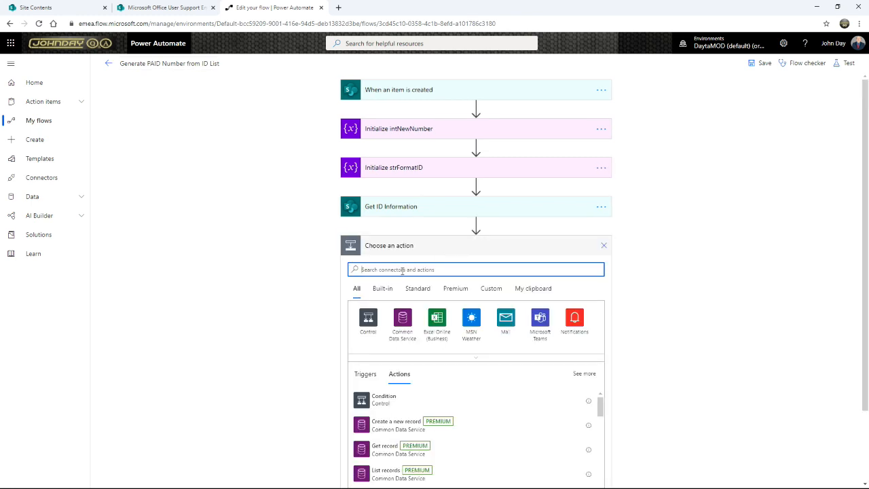
pyautogui.write('Variable')
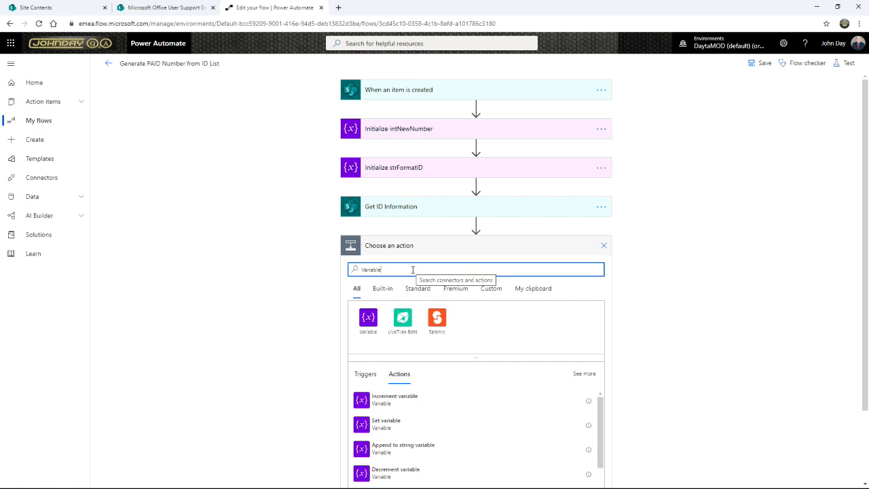
pyautogui.click(368, 317)
pyautogui.click(366, 437)
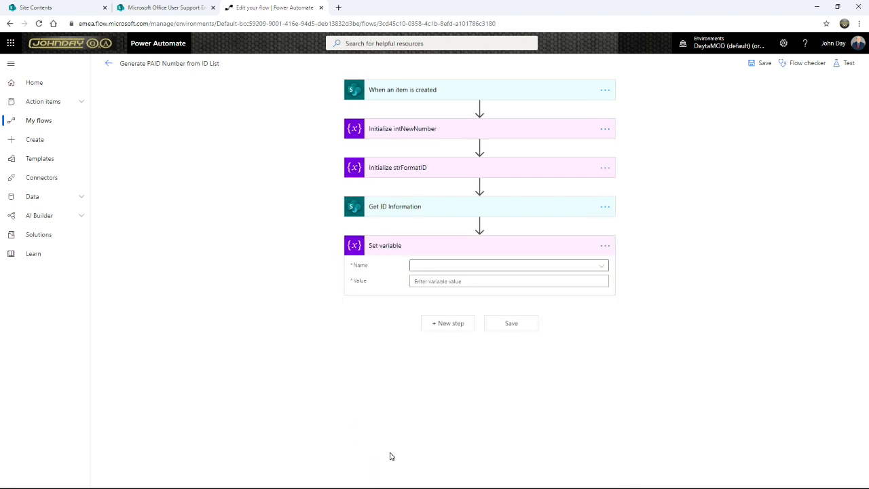
pyautogui.click(453, 267)
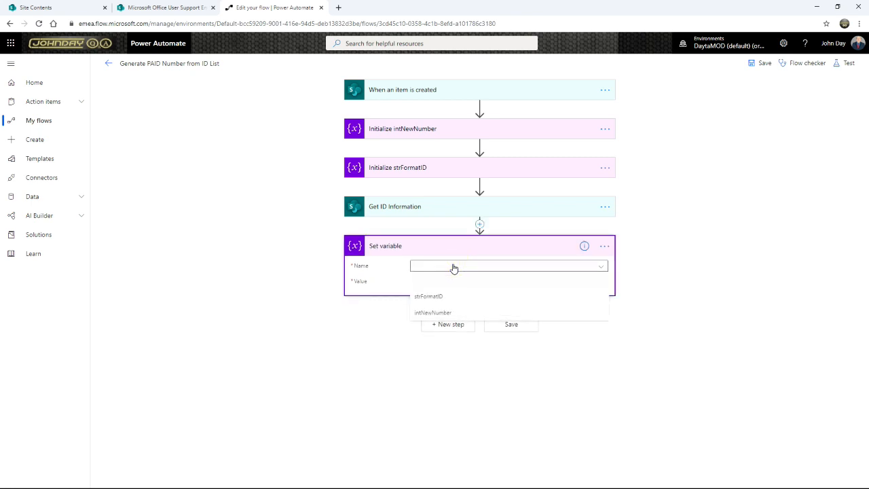
pyautogui.click(441, 315)
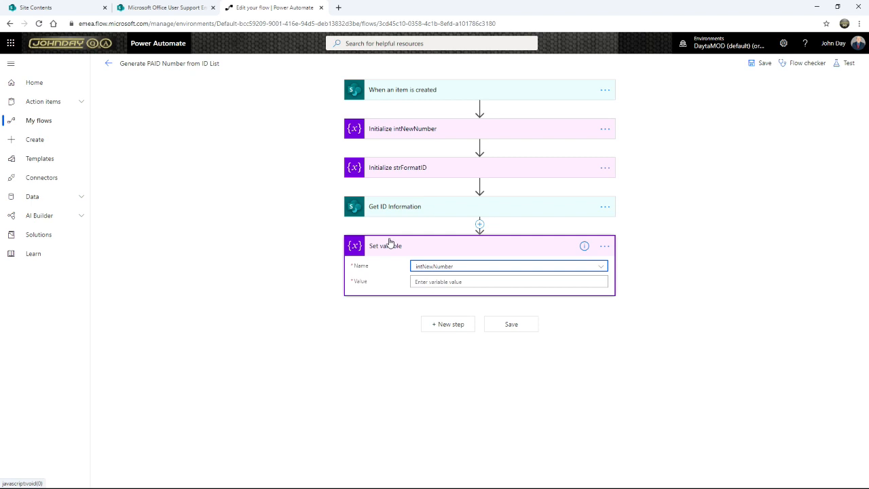
# Step: Check the current ID number, prefix and format mask in the SharePoint IDs list, and return to the flow
pyautogui.click(70, 10)
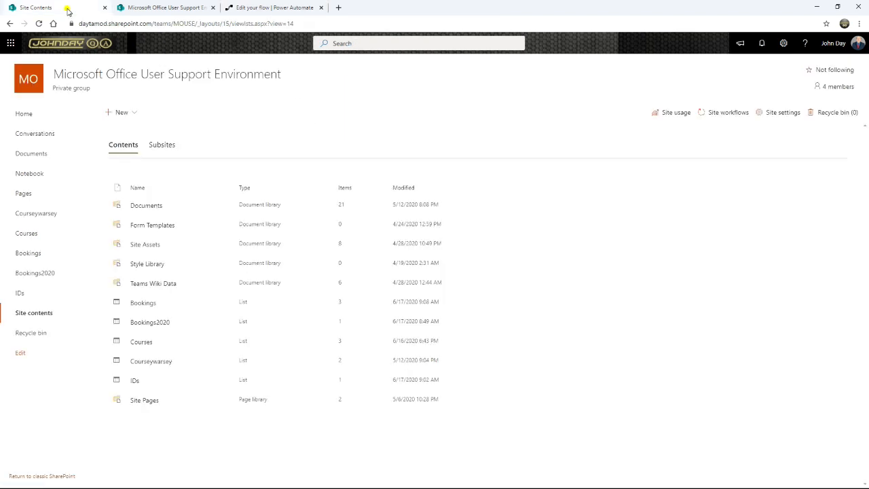
pyautogui.click(167, 10)
pyautogui.click(383, 299)
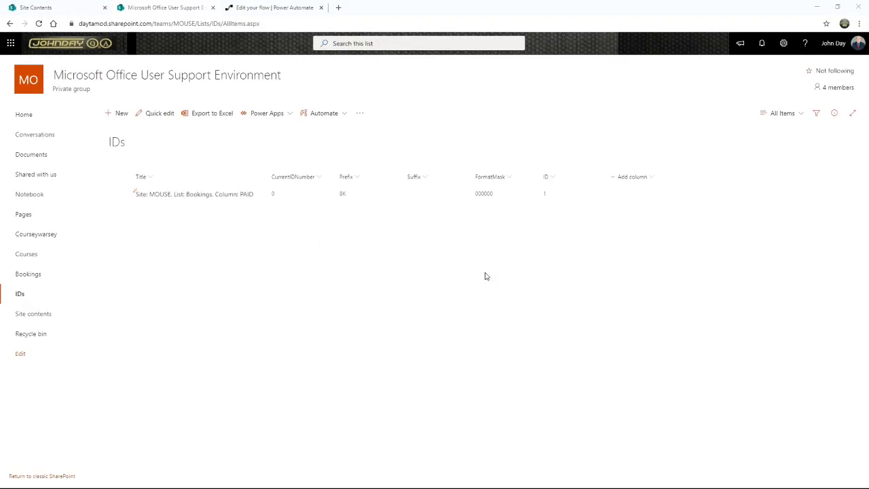
pyautogui.hotkey('alt', 'Tab')
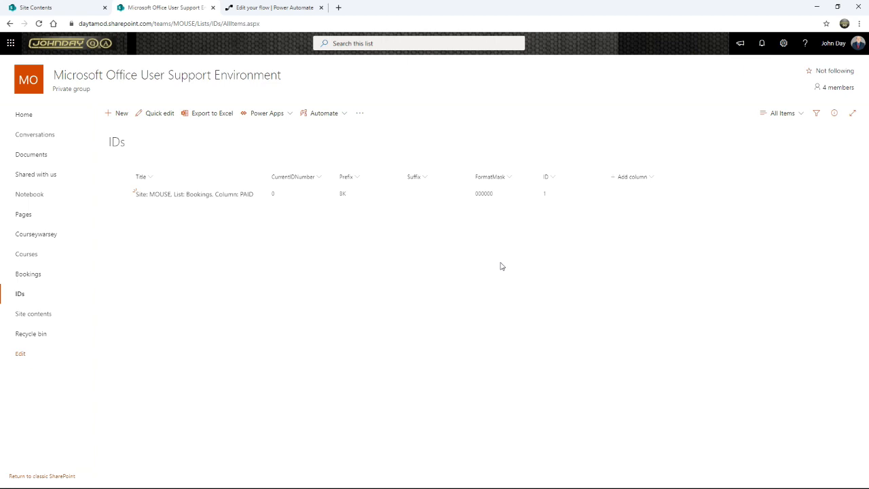
pyautogui.click(285, 7)
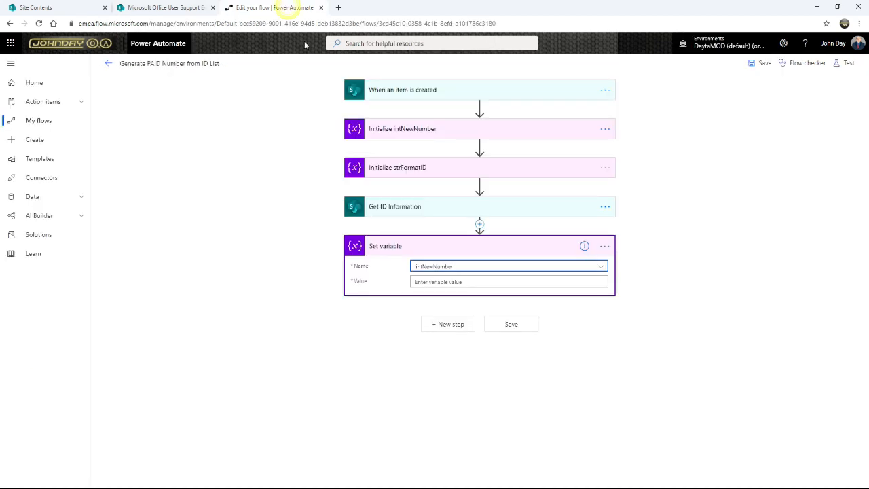
# Step: Start an add() expression for the value of the Set variable action for intNewNumber
pyautogui.click(446, 282)
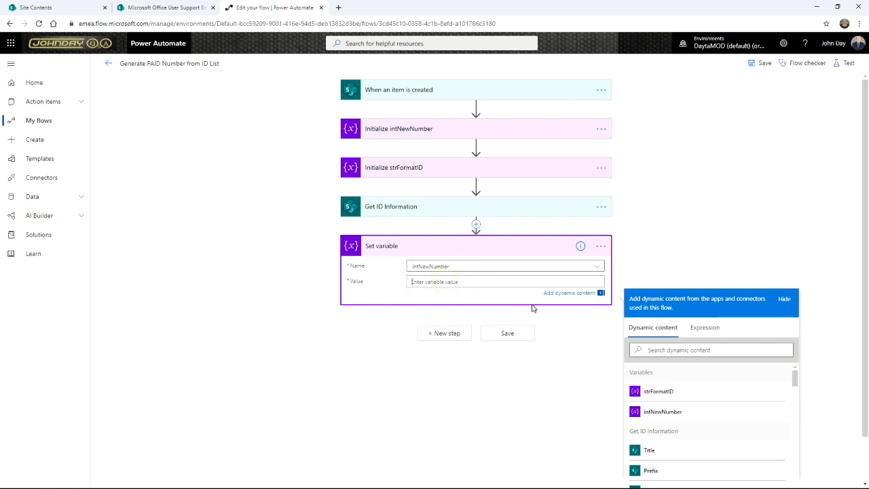
pyautogui.click(703, 329)
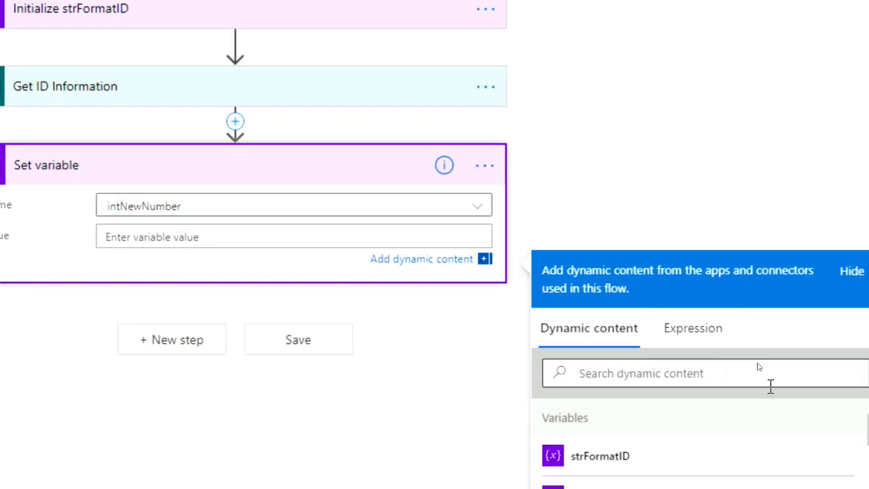
pyautogui.click(636, 370)
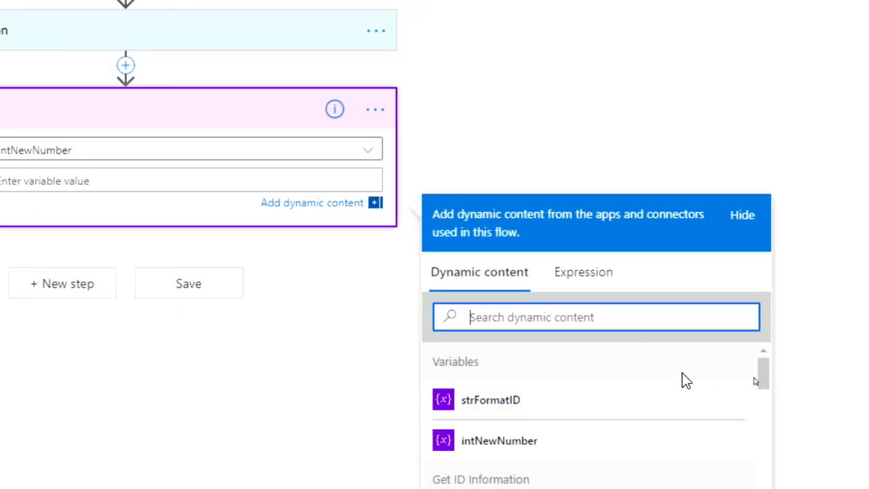
pyautogui.click(623, 271)
pyautogui.click(474, 190)
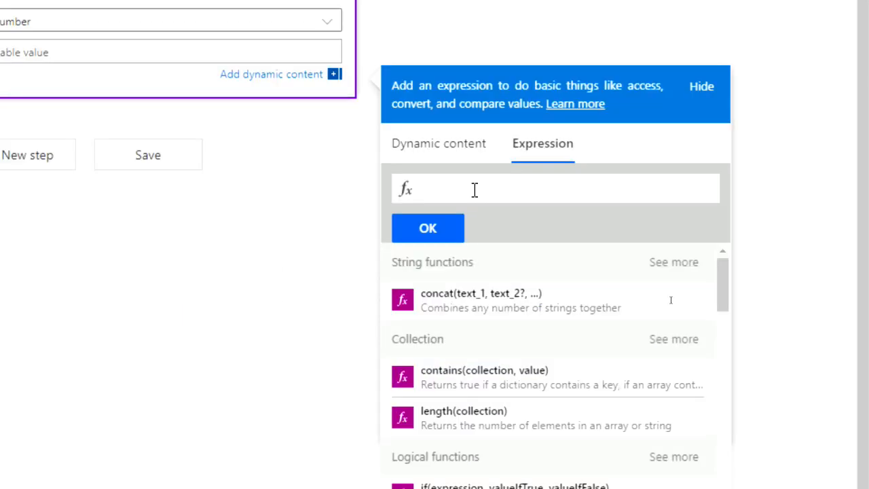
pyautogui.write('add')
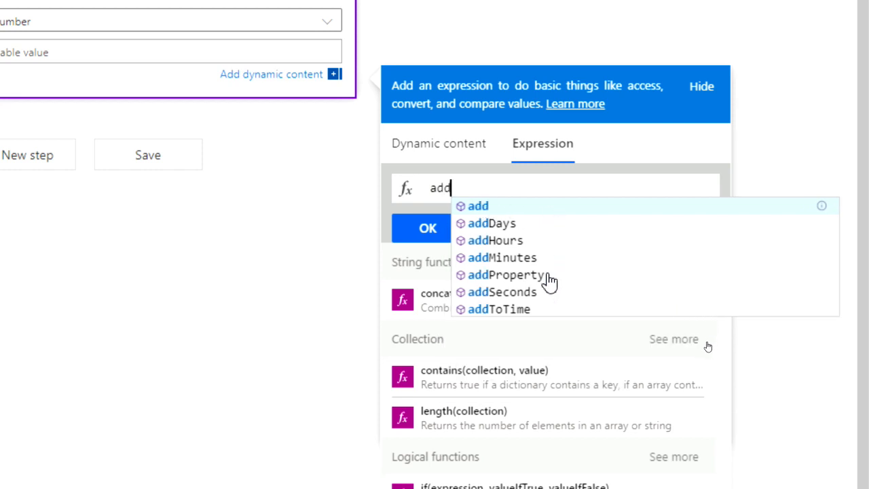
pyautogui.scroll(-5, 547, 281)
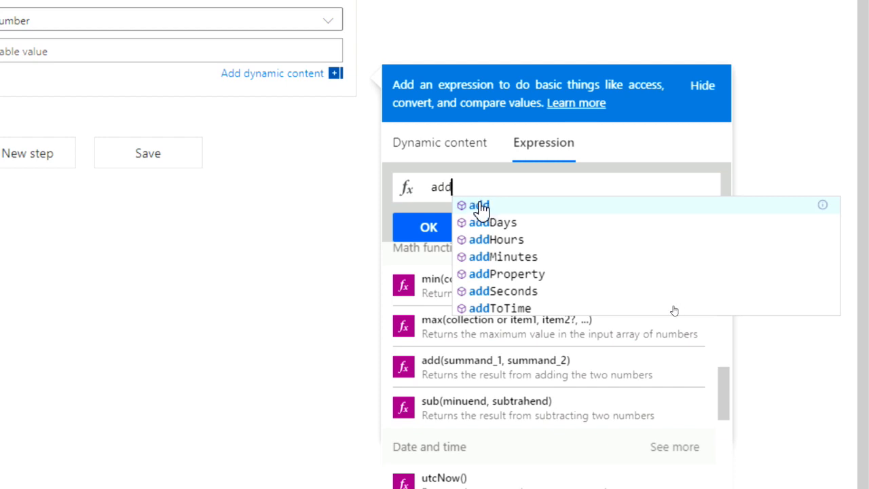
pyautogui.click(480, 204)
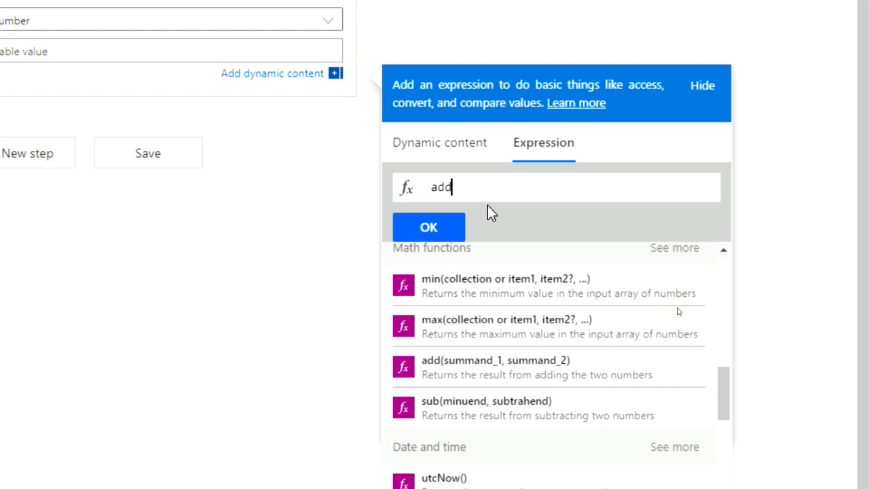
pyautogui.write('(')
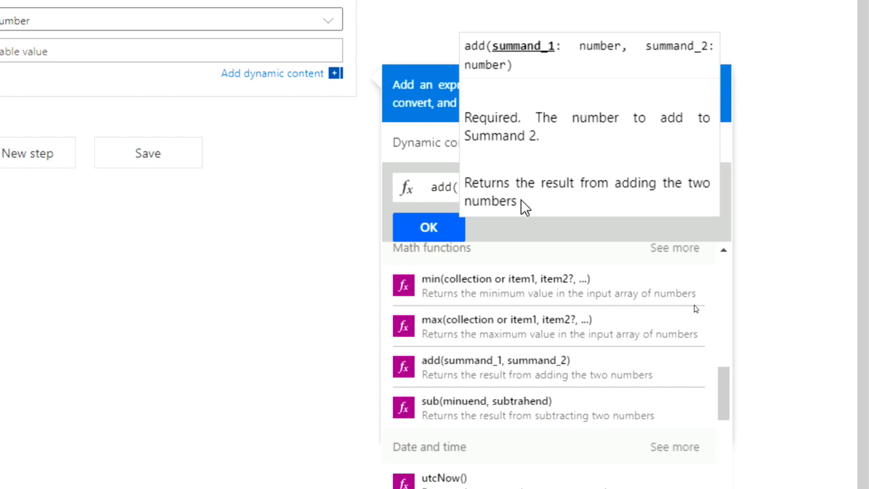
pyautogui.press('Escape')
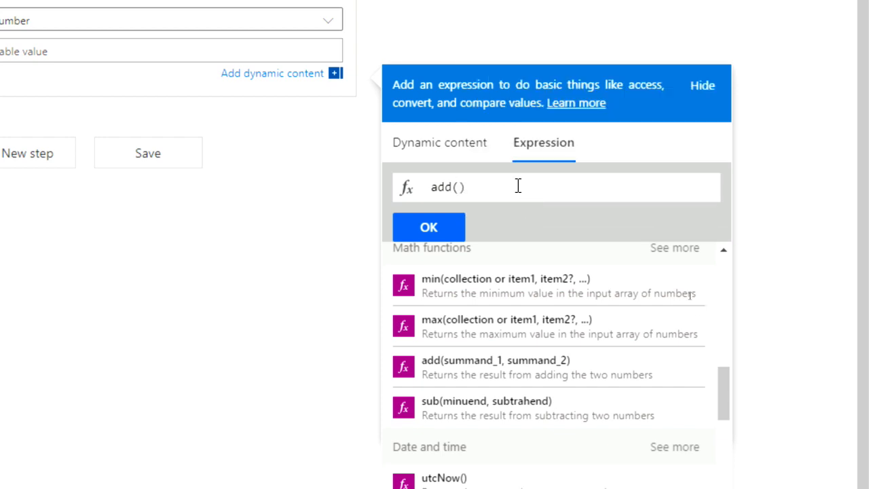
# Step: Complete the add() expression with CurrentIDNumber from Get ID Information and 1 as its arguments, and apply it as the variable's value
pyautogui.click(439, 146)
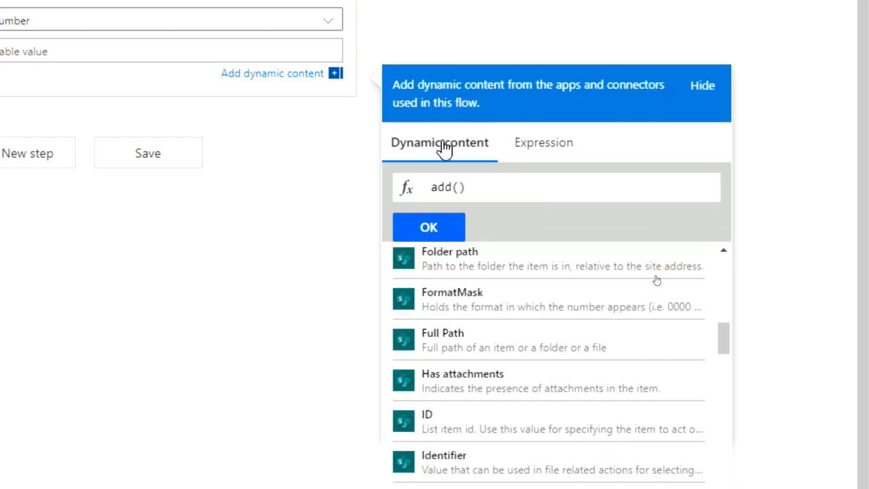
pyautogui.moveTo(724, 337); pyautogui.dragTo(727, 276)
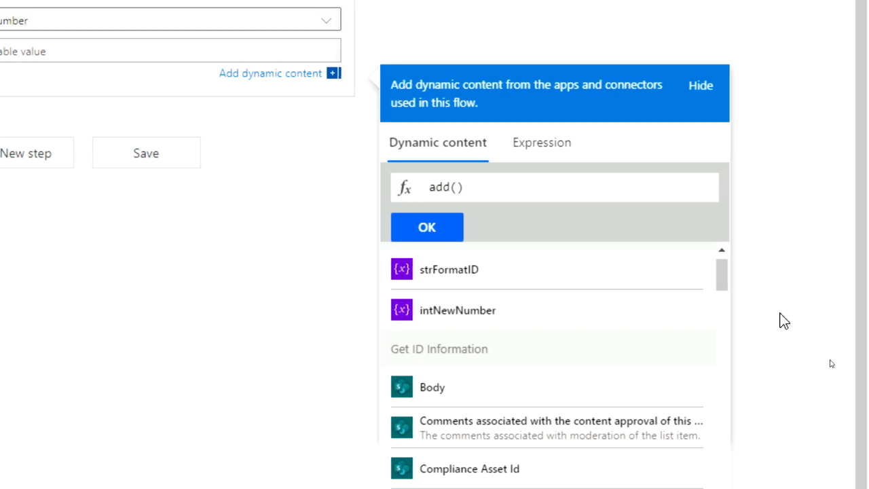
pyautogui.moveTo(725, 278); pyautogui.dragTo(708, 324)
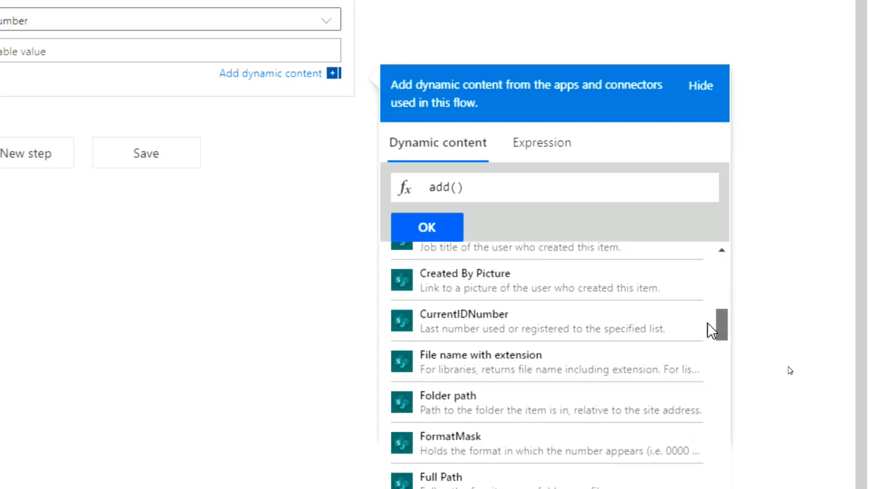
pyautogui.click(456, 329)
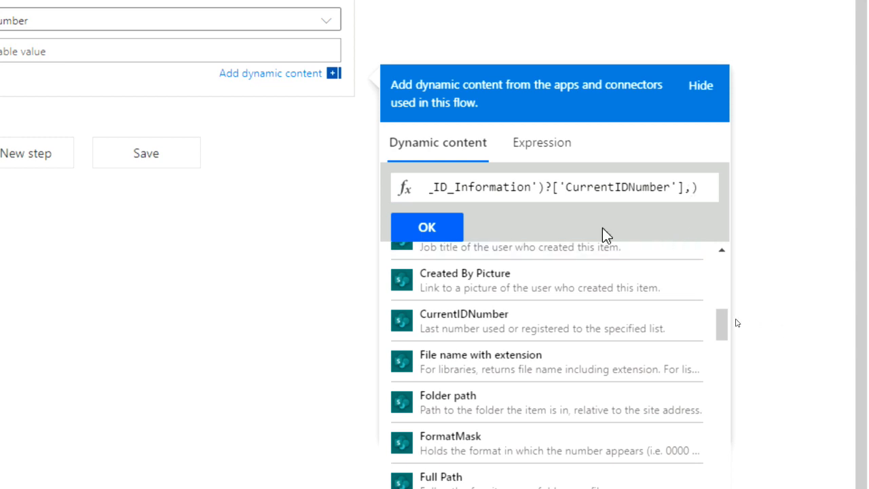
pyautogui.write('1')
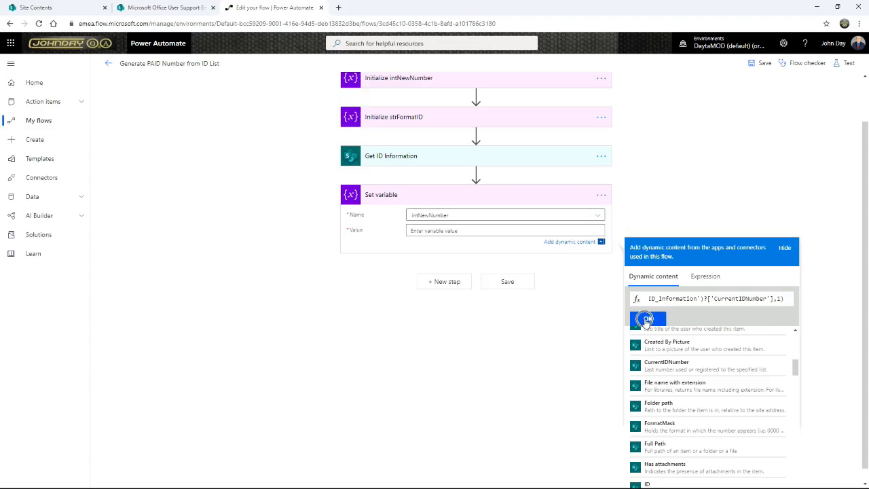
pyautogui.click(420, 224)
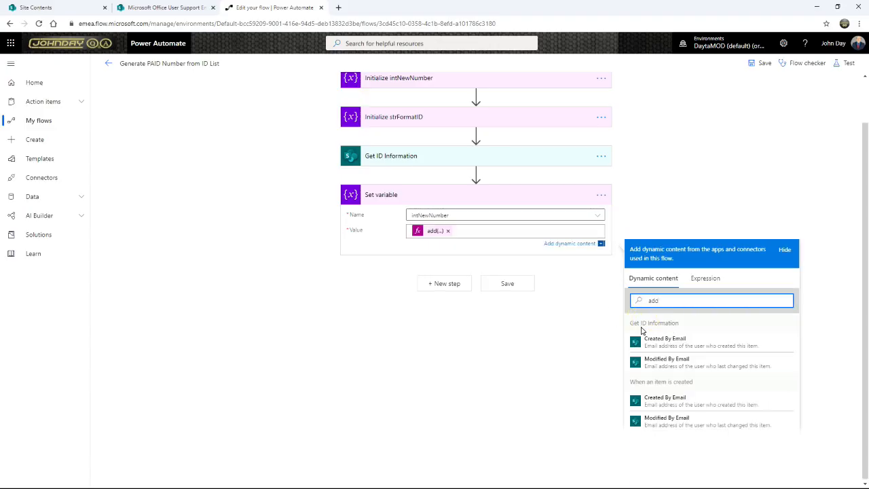
pyautogui.click(401, 342)
# Step: Rename the Set variable action to "Set NewNumber as CurrentIDNumber Plus 1"
pyautogui.click(603, 248)
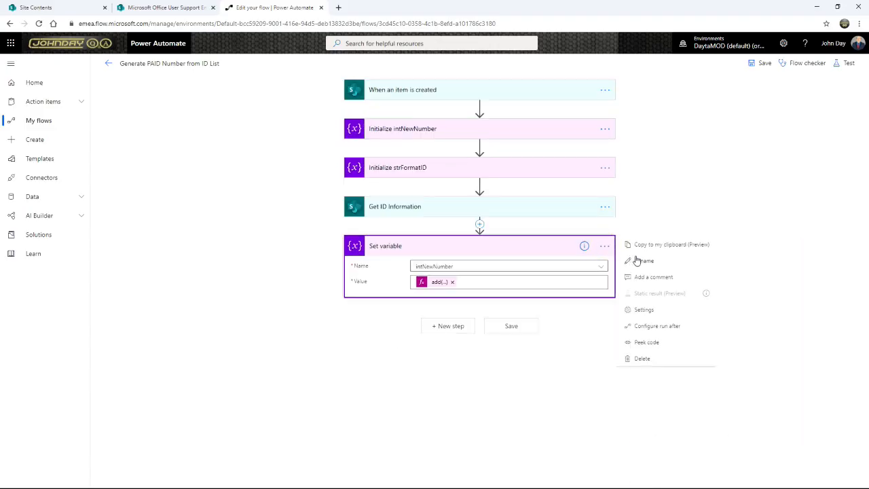
pyautogui.click(638, 260)
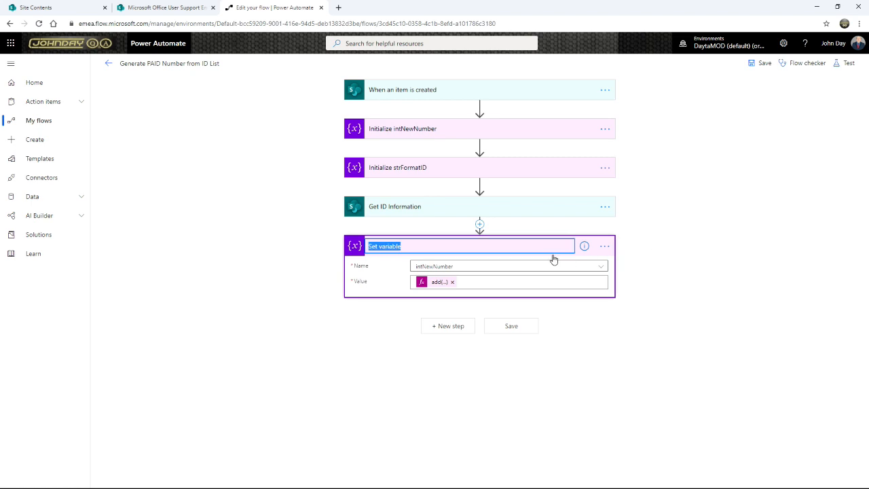
pyautogui.press('End')
pyautogui.hotkey('ctrl', 'shift', 'Left')
pyautogui.write('NewNumb')
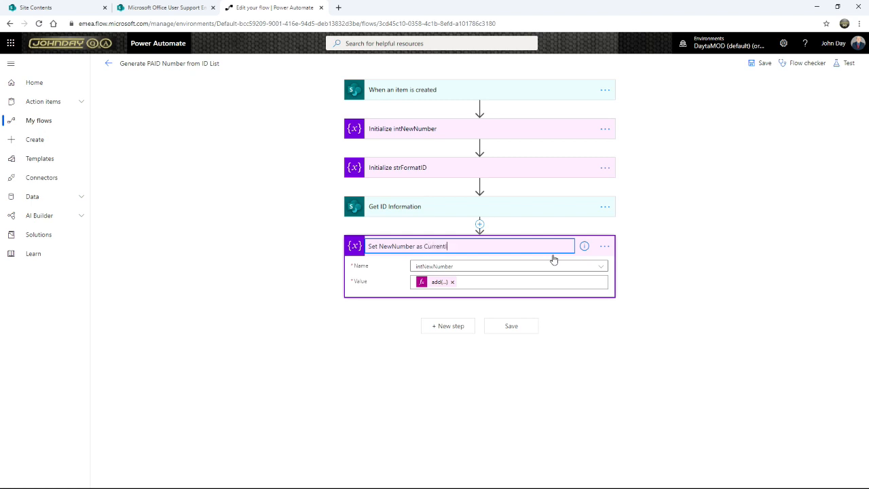
pyautogui.write('umber Plus 1')
pyautogui.press('Return')
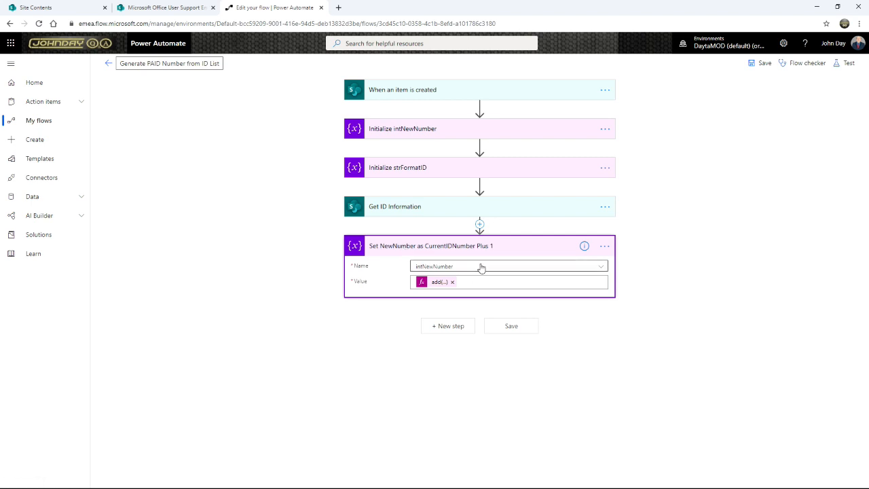
# Step: Review the Prefix, FormatMask and Suffix columns of the SharePoint IDs list as the parts of the formatted ID
pyautogui.click(177, 9)
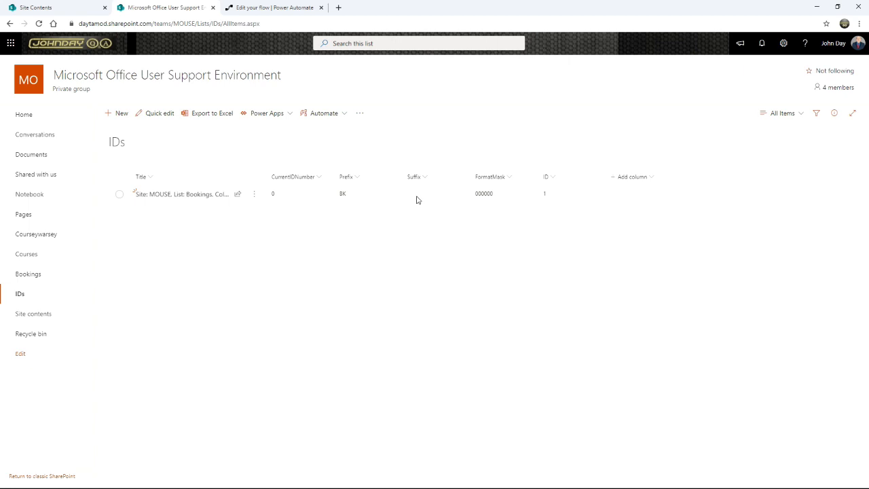
pyautogui.moveTo(333, 168); pyautogui.dragTo(362, 220)
pyautogui.moveTo(464, 158); pyautogui.dragTo(518, 228)
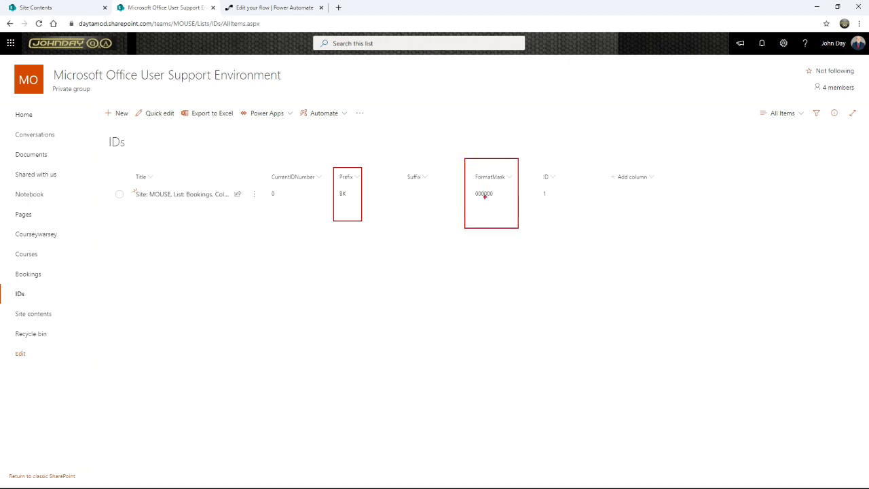
pyautogui.moveTo(402, 165); pyautogui.dragTo(442, 233)
pyautogui.moveTo(347, 236); pyautogui.dragTo(347, 256)
pyautogui.moveTo(485, 247); pyautogui.dragTo(502, 260)
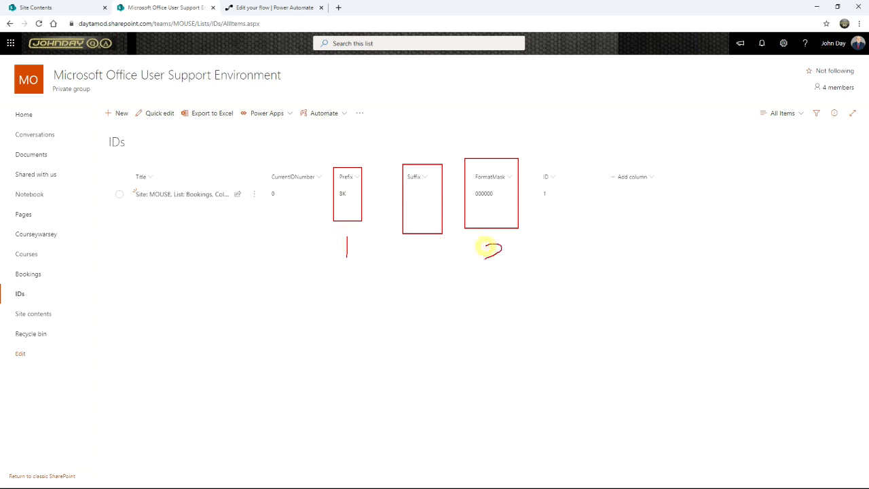
pyautogui.moveTo(433, 250); pyautogui.dragTo(435, 268)
pyautogui.press('Escape')
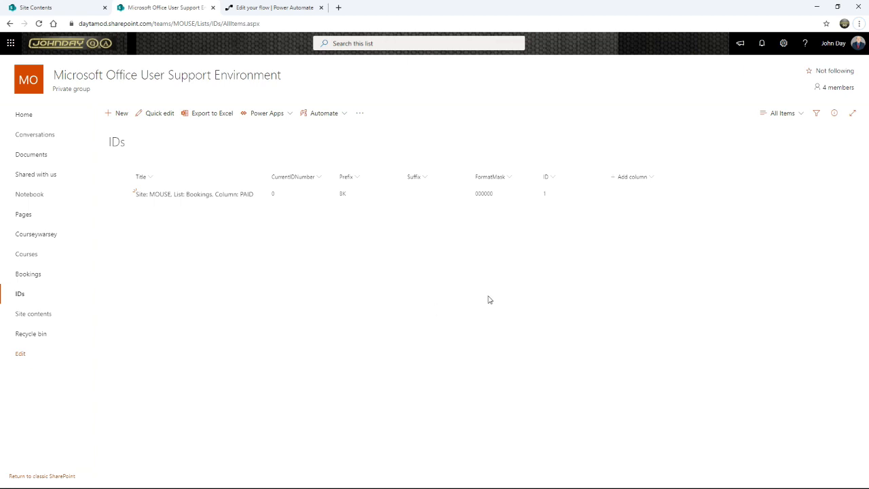
# Step: Add a Set variable action at the end of the flow and choose strFormatID as the variable to set
pyautogui.click(279, 9)
pyautogui.click(456, 327)
pyautogui.write('Variable')
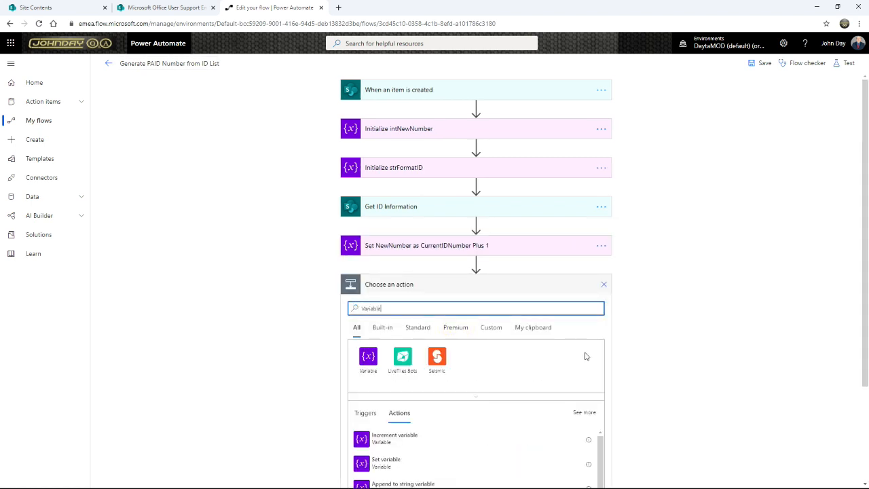
pyautogui.scroll(-1, 597, 370)
pyautogui.scroll(-1, 599, 387)
pyautogui.click(370, 274)
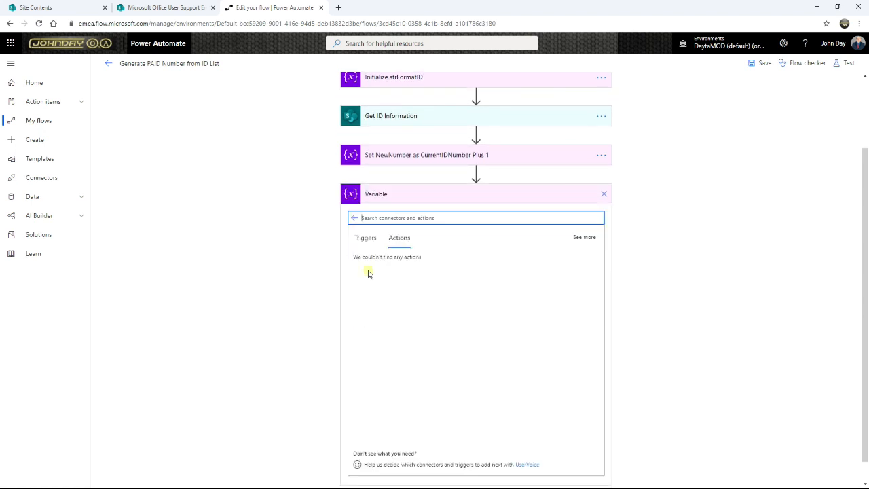
pyautogui.click(363, 387)
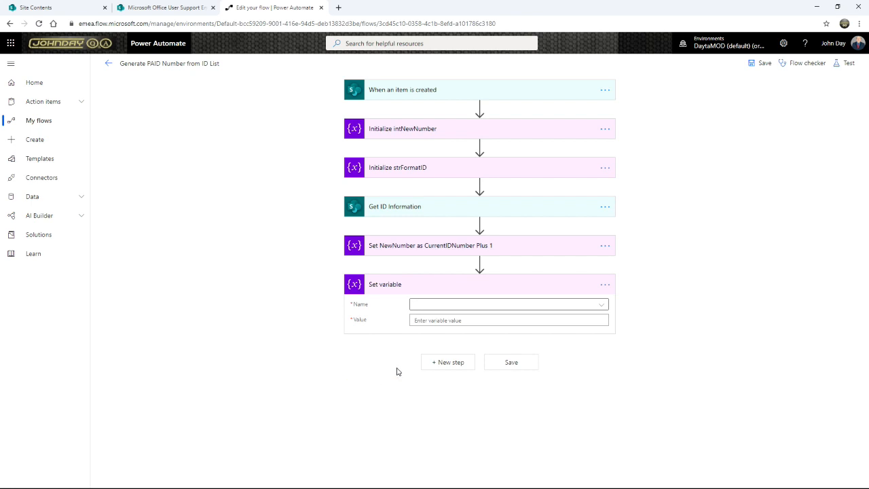
pyautogui.click(440, 311)
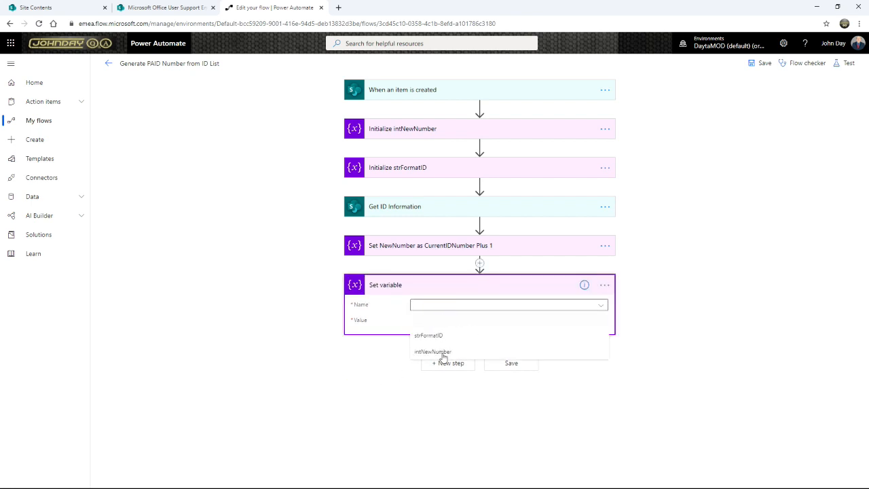
pyautogui.click(428, 335)
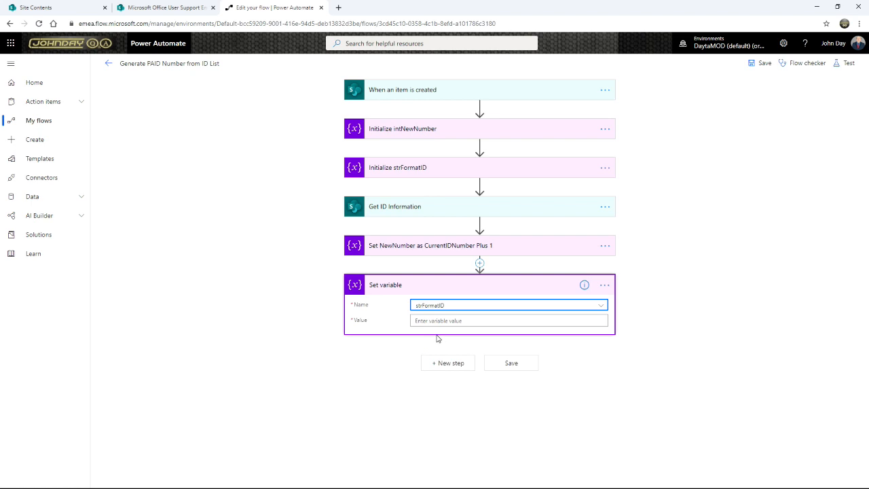
# Step: Start a concat() expression for the value of the strFormatID Set variable action
pyautogui.click(429, 320)
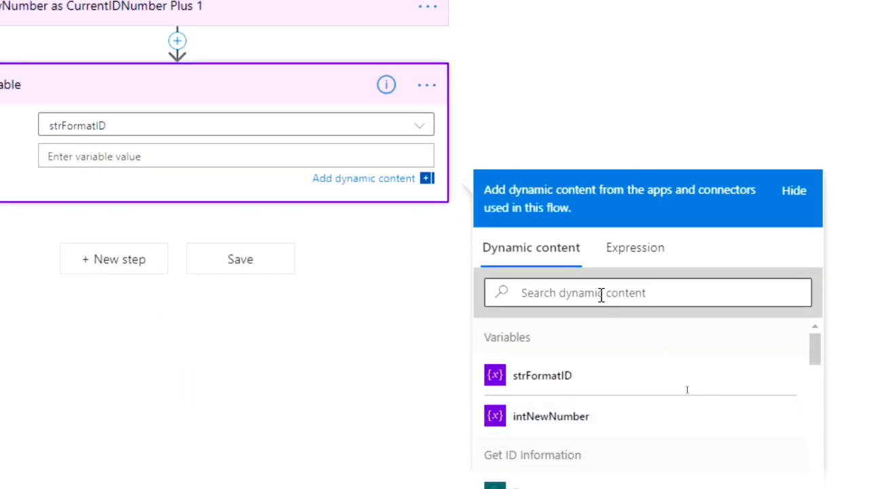
pyautogui.click(609, 295)
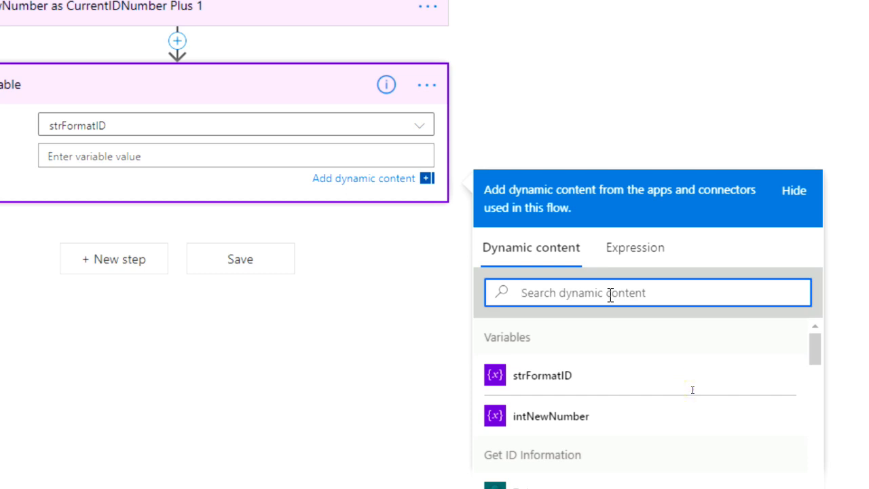
pyautogui.write('concat')
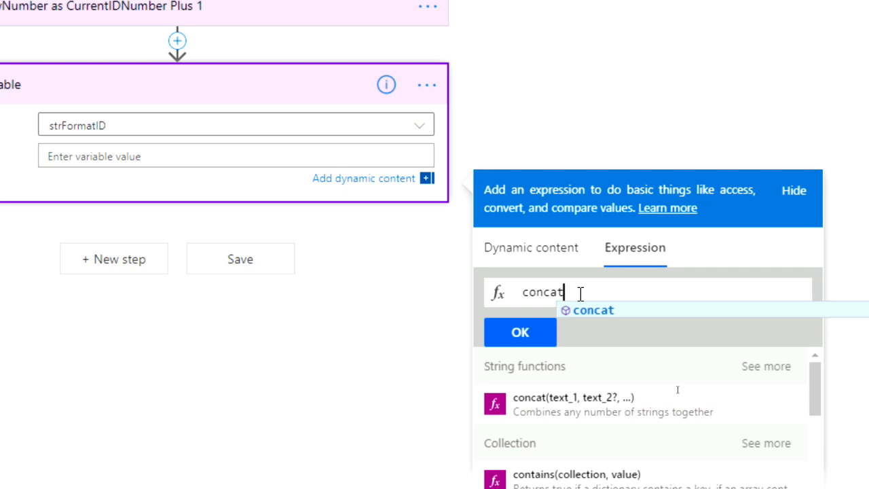
pyautogui.write('(')
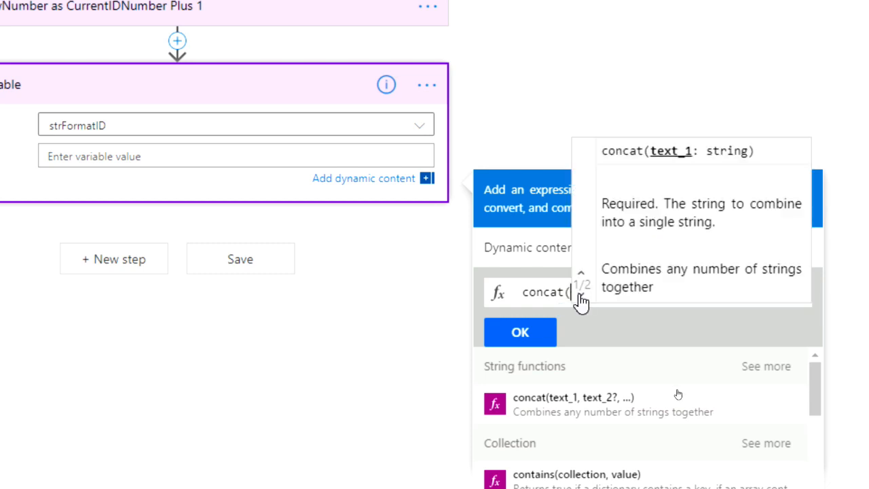
pyautogui.click(579, 295)
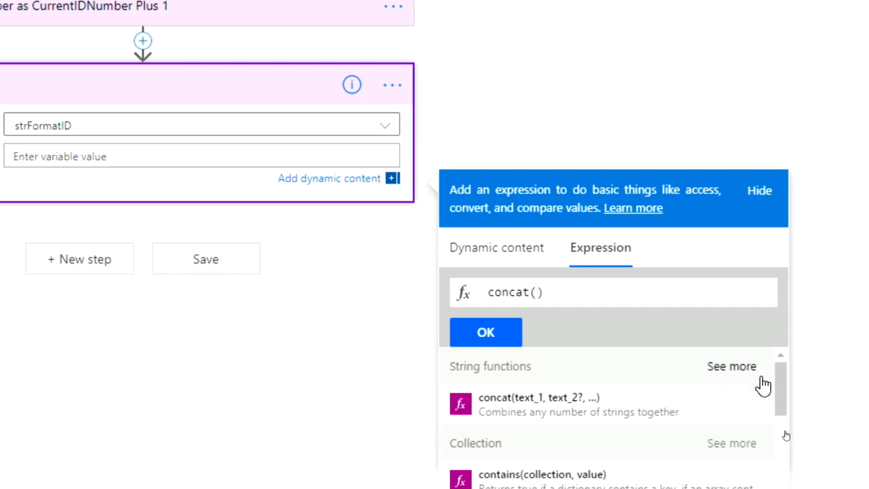
# Step: Insert Prefix from Get ID Information as the first concat() argument, followed by a comma
pyautogui.moveTo(813, 376); pyautogui.dragTo(813, 388)
pyautogui.moveTo(760, 387); pyautogui.dragTo(760, 414)
pyautogui.click(479, 252)
pyautogui.moveTo(760, 407); pyautogui.dragTo(760, 388)
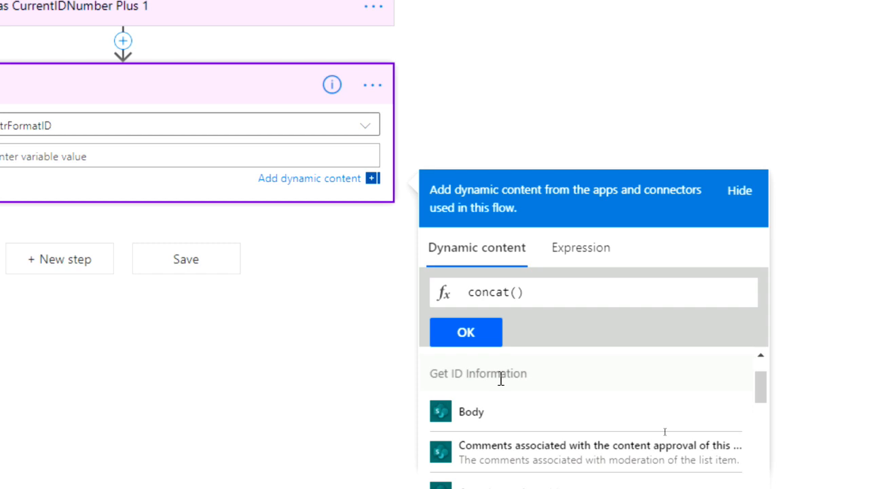
pyautogui.moveTo(757, 390); pyautogui.dragTo(721, 474)
pyautogui.moveTo(862, 301); pyautogui.dragTo(853, 442)
pyautogui.moveTo(726, 289); pyautogui.dragTo(721, 320)
pyautogui.click(435, 265)
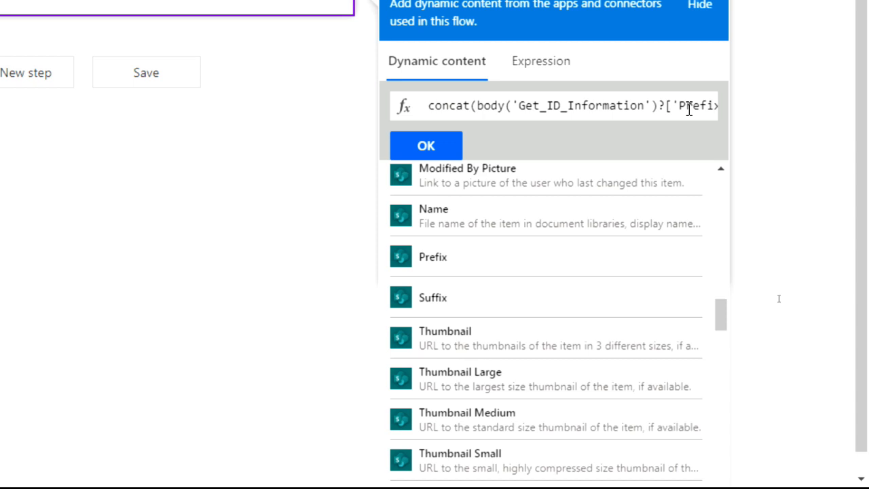
pyautogui.write(',')
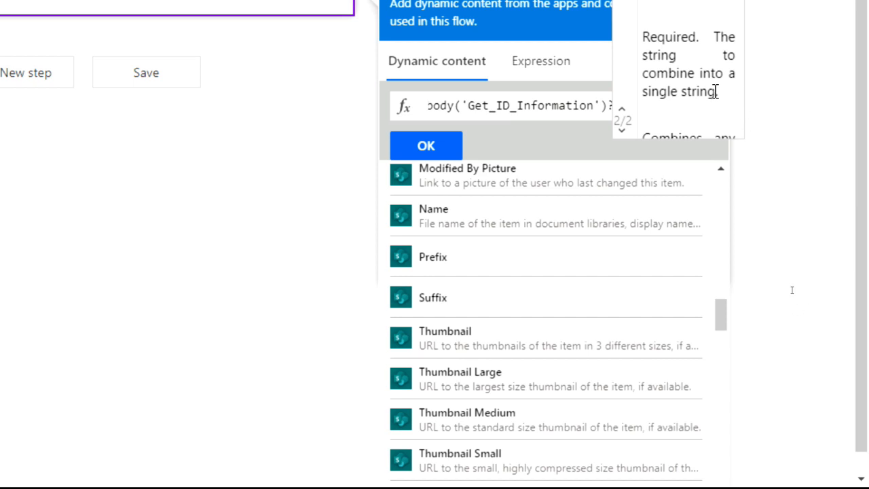
pyautogui.click(715, 91)
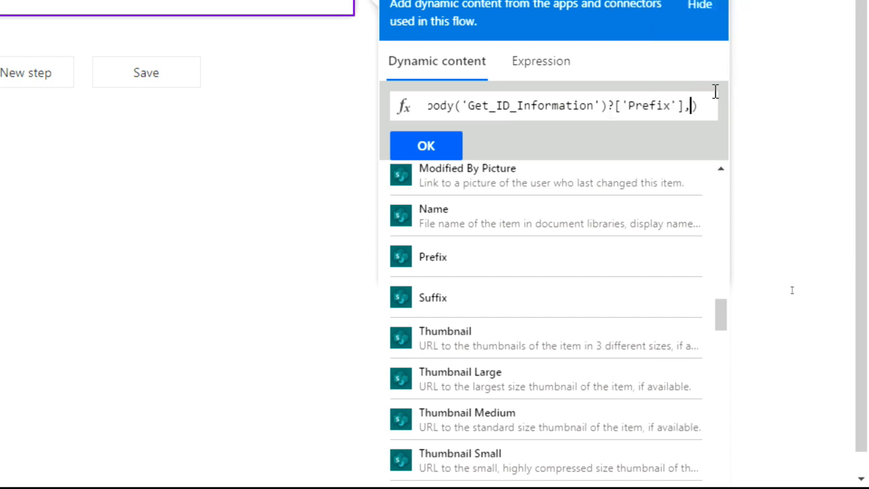
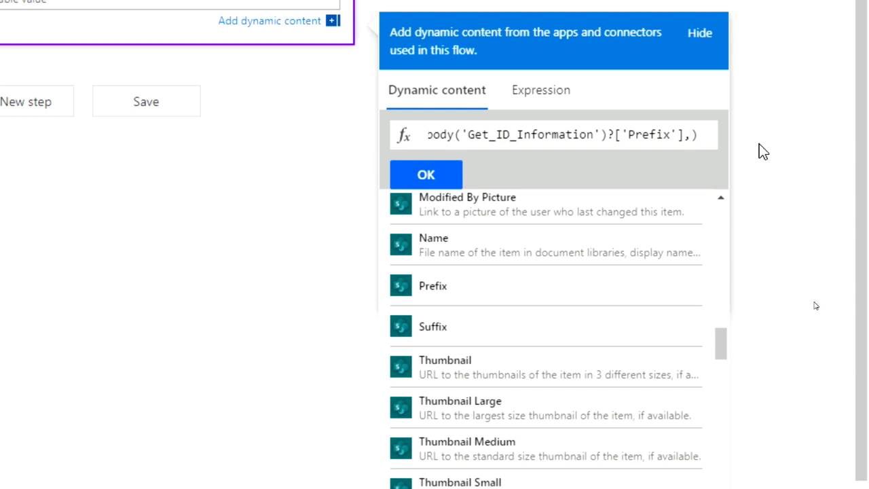
# Step: Add formatNumber() as the second concat() argument, with the intNewNumber variable as the number it formats
pyautogui.write('form')
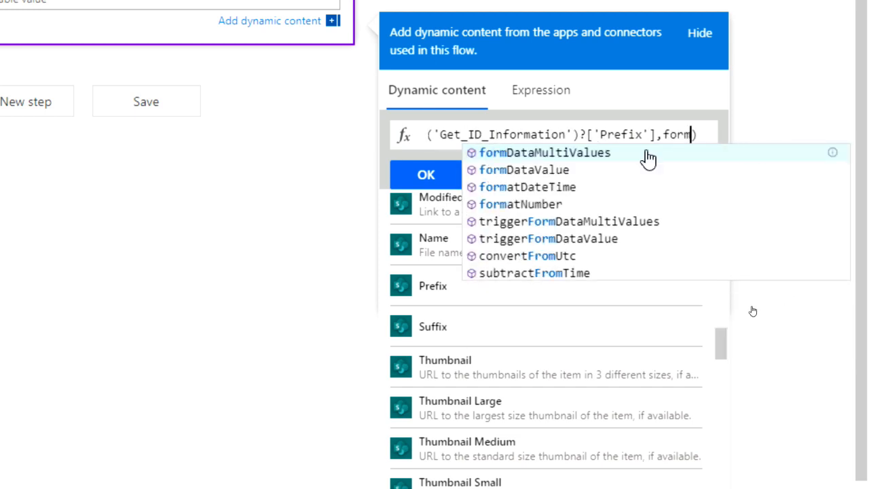
pyautogui.click(525, 205)
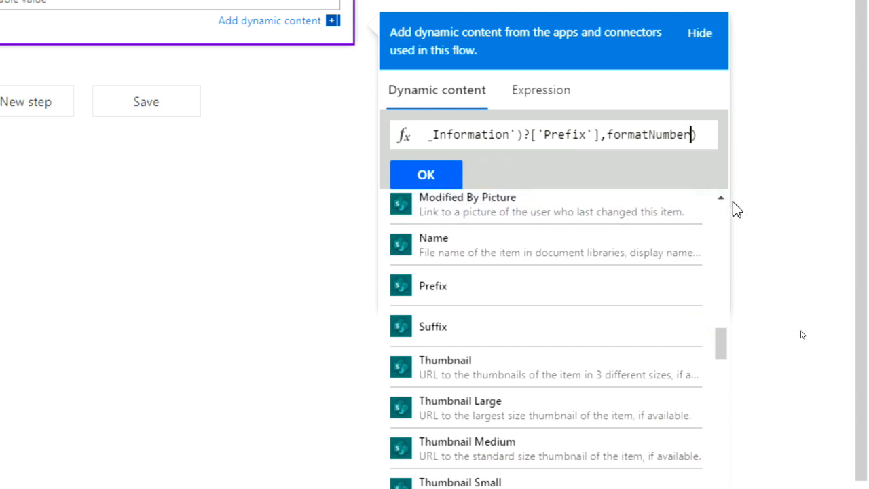
pyautogui.write('(')
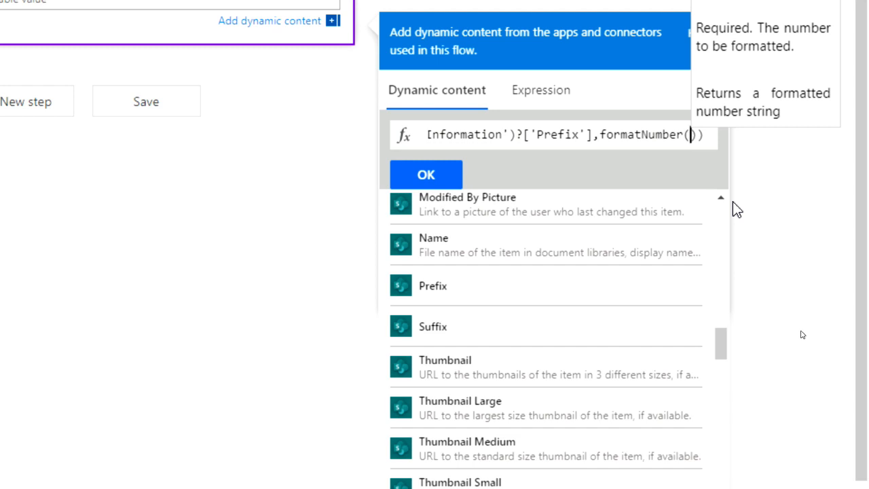
pyautogui.scroll(2, 756, 135)
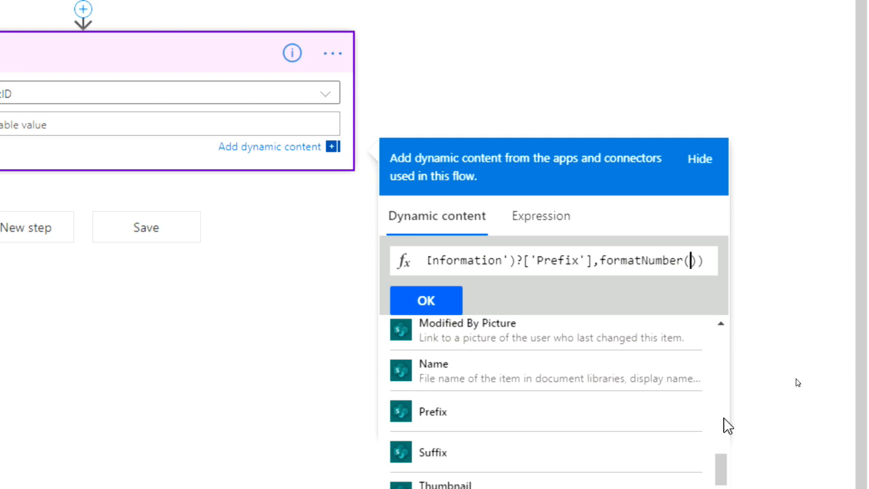
pyautogui.moveTo(724, 468); pyautogui.dragTo(723, 449)
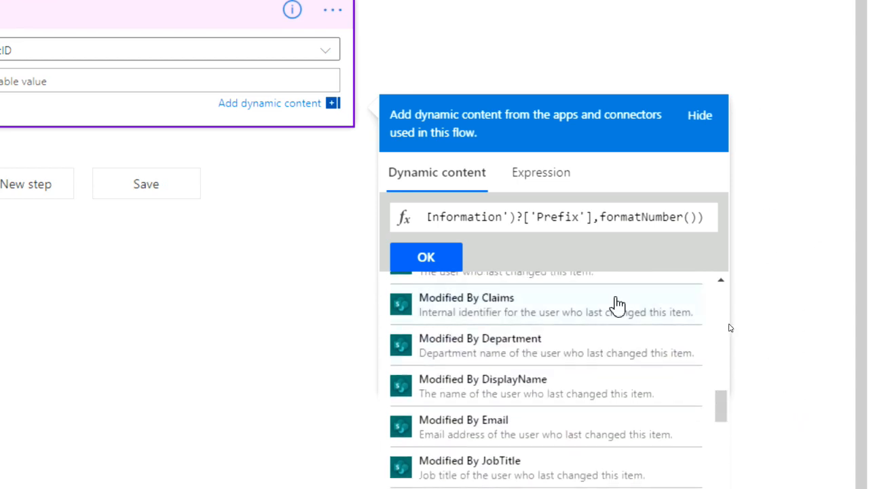
pyautogui.moveTo(723, 416); pyautogui.dragTo(732, 316)
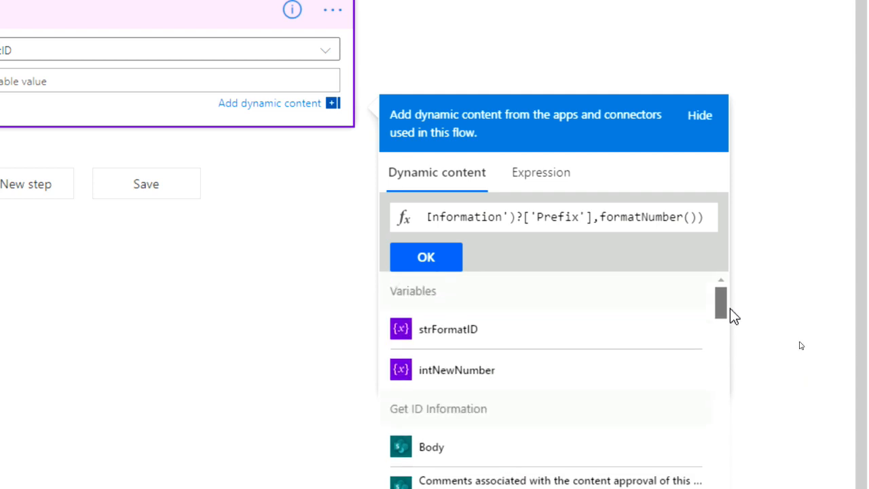
pyautogui.click(460, 377)
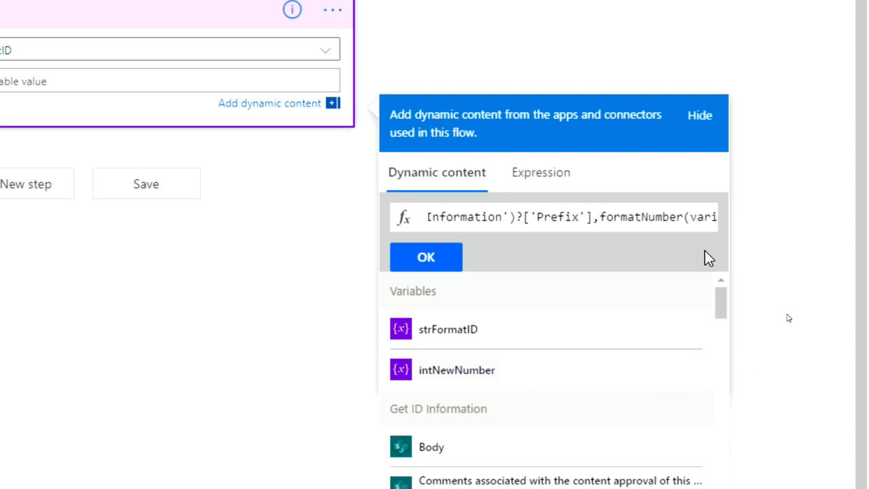
# Step: Add FormatMask from Get ID Information as the format argument of formatNumber() and close the function
pyautogui.write(',')
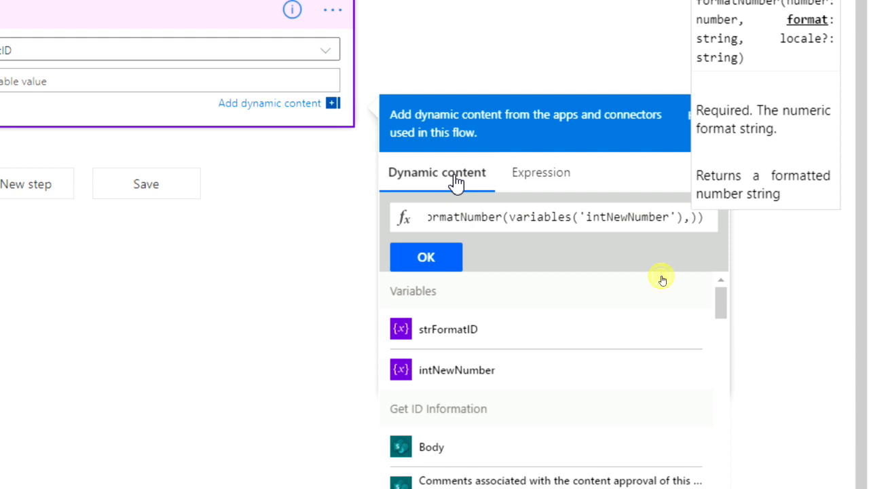
pyautogui.moveTo(721, 299); pyautogui.dragTo(707, 360)
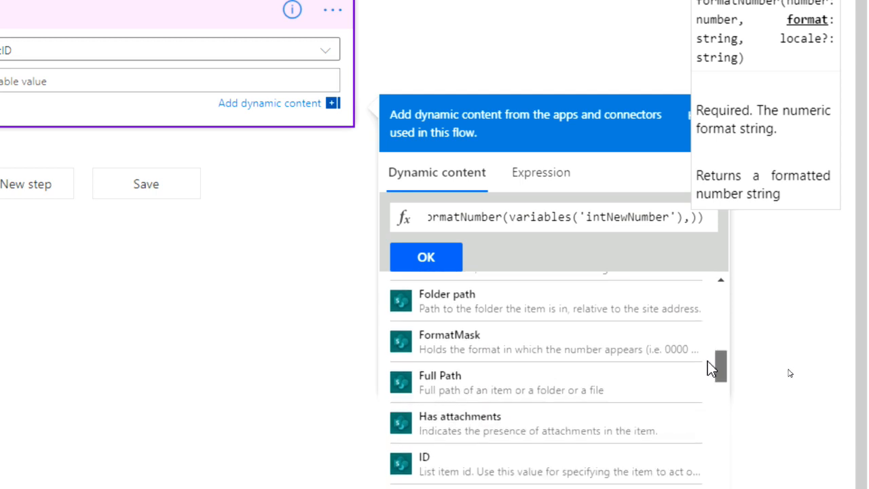
pyautogui.click(663, 363)
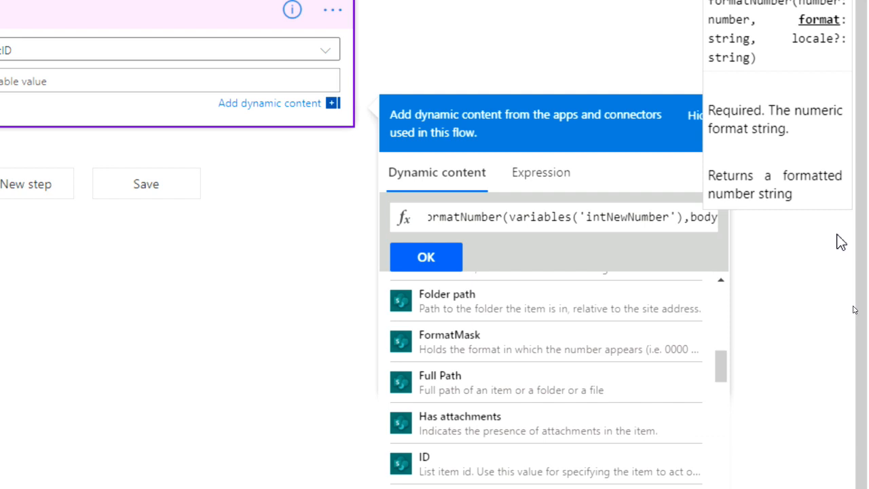
pyautogui.write(')')
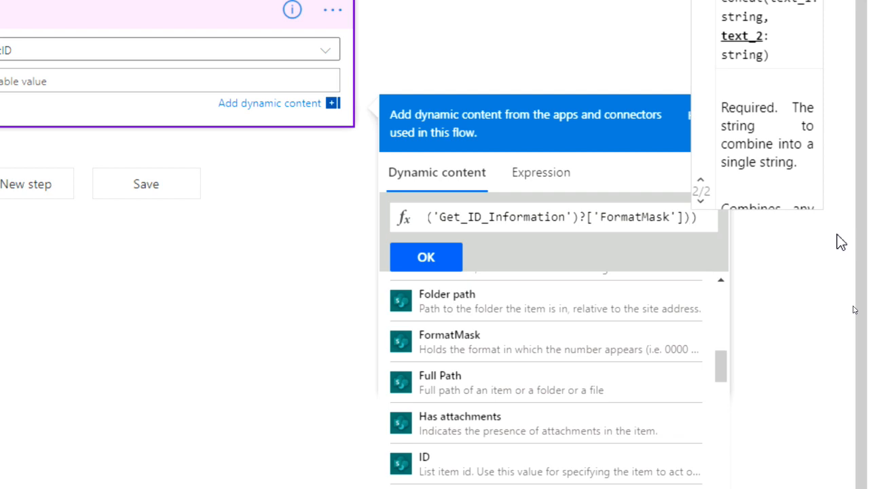
# Step: Add Suffix from Get ID Information as the third concat() argument and apply the expression as the variable's value
pyautogui.scroll(2, 867, 121)
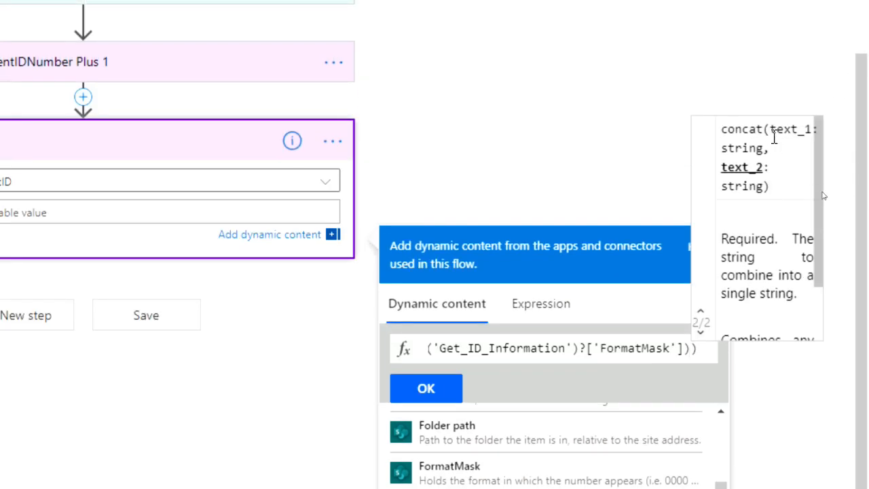
pyautogui.scroll(-1, 801, 426)
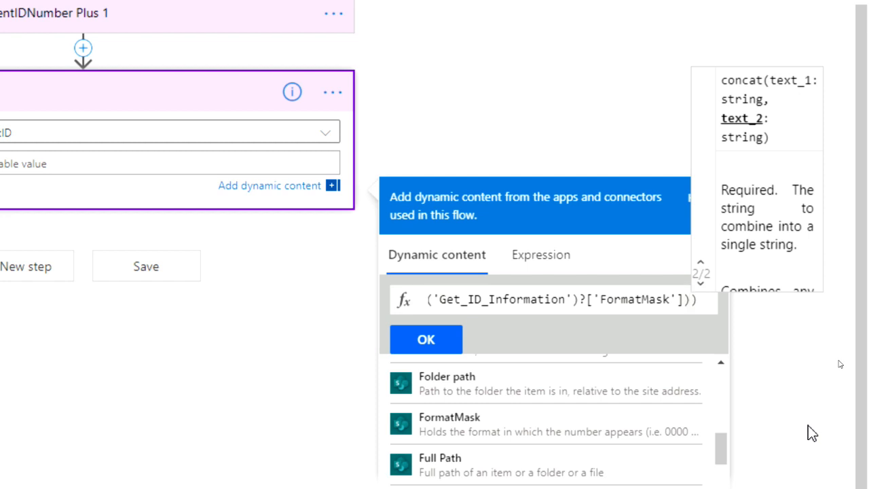
pyautogui.write(',')
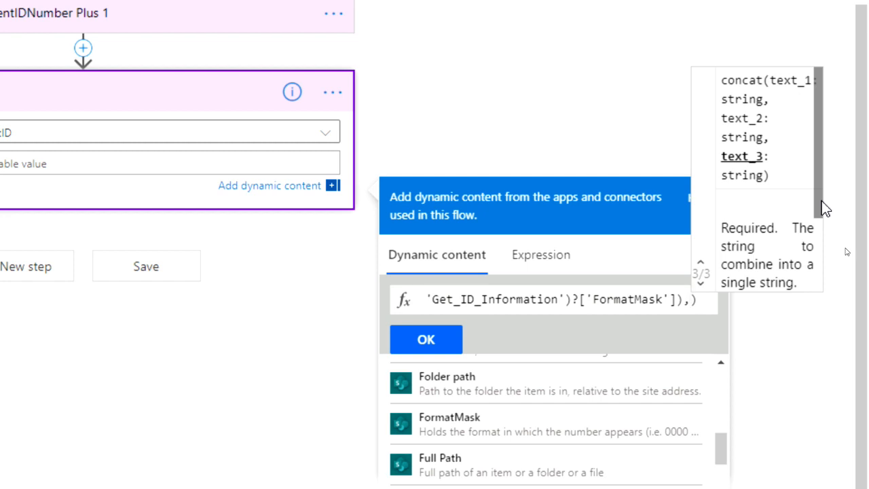
pyautogui.scroll(-3, 719, 424)
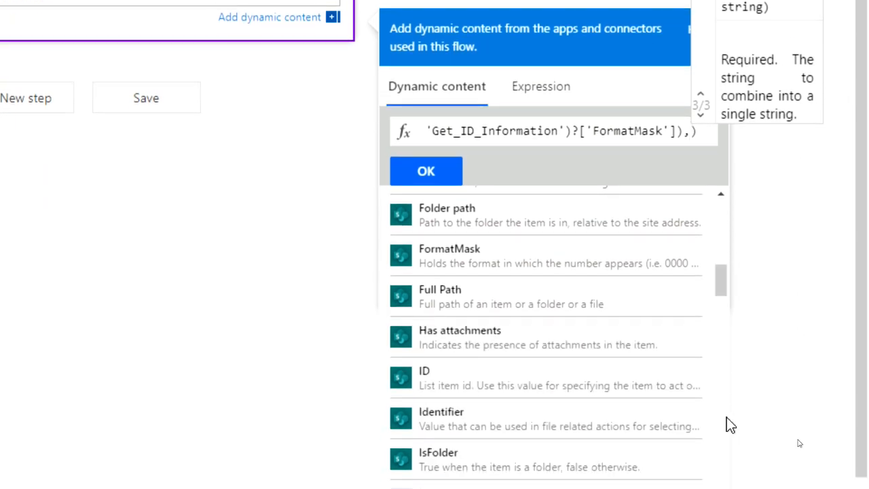
pyautogui.scroll(6, 724, 246)
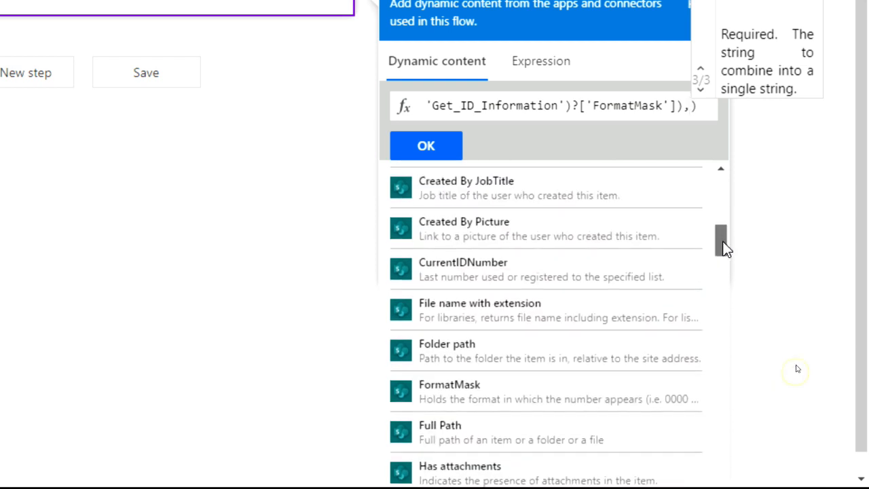
pyautogui.moveTo(723, 228); pyautogui.dragTo(723, 197)
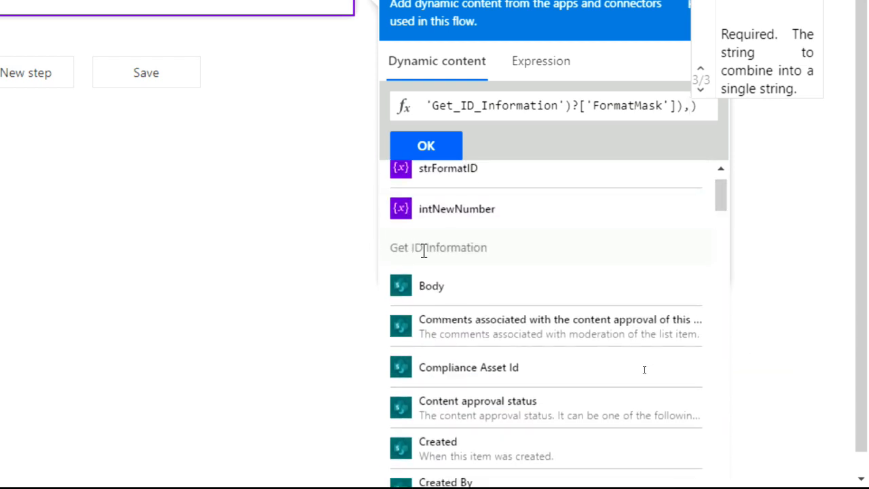
pyautogui.moveTo(725, 199); pyautogui.dragTo(663, 314)
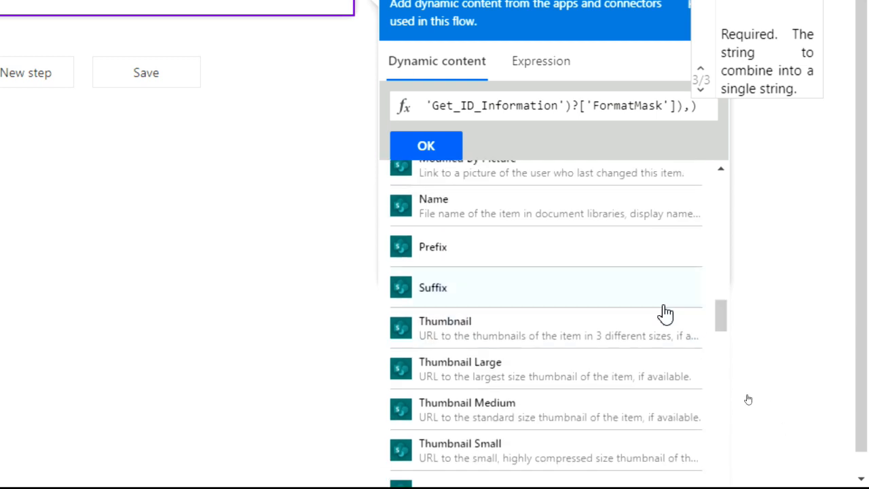
pyautogui.click(438, 288)
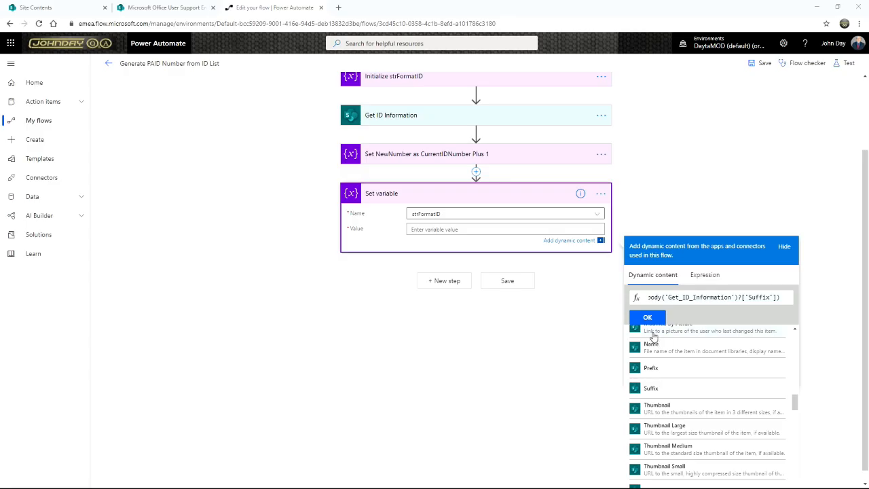
pyautogui.click(650, 317)
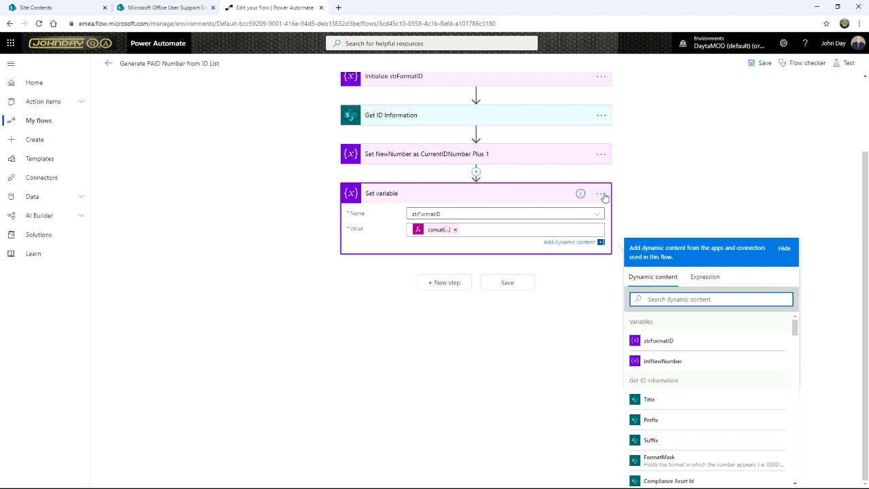
# Step: Rename the strFormatID Set variable action to "Set FormatID with Prexix Kased number and Suffix"
pyautogui.click(601, 195)
pyautogui.click(604, 286)
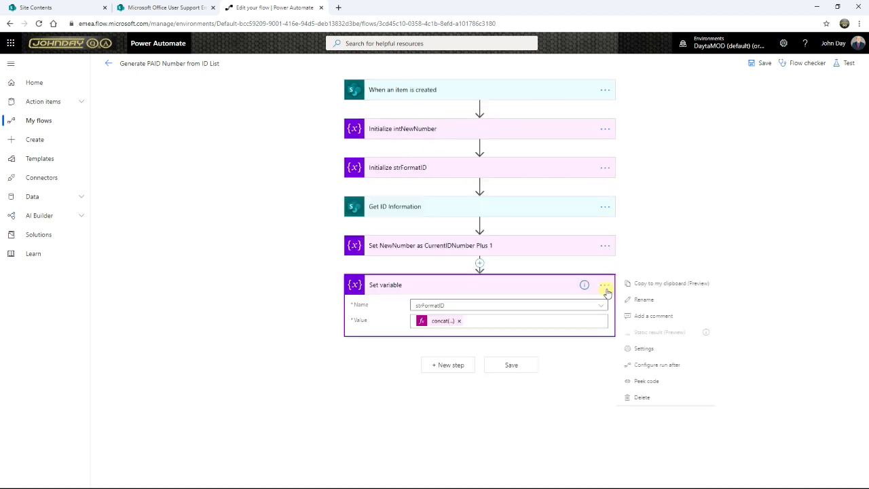
pyautogui.click(646, 300)
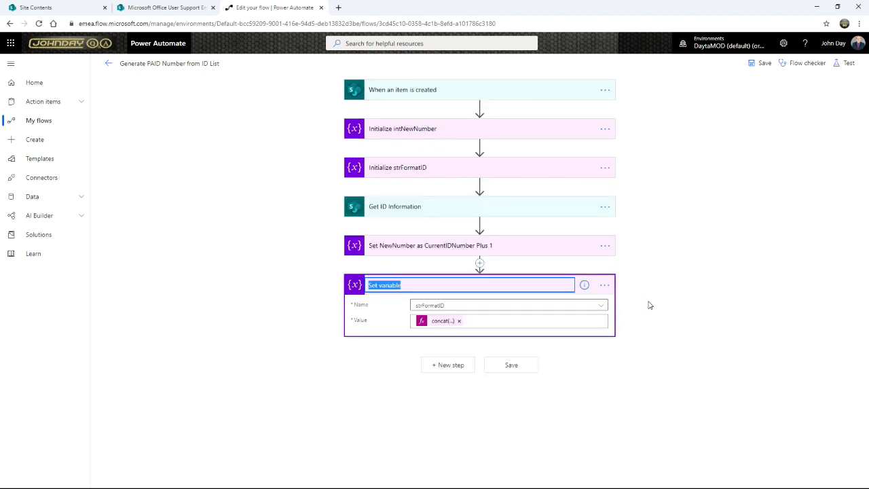
pyautogui.press('End')
pyautogui.hotkey('ctrl', 'shift', 'Left')
pyautogui.write('Fo')
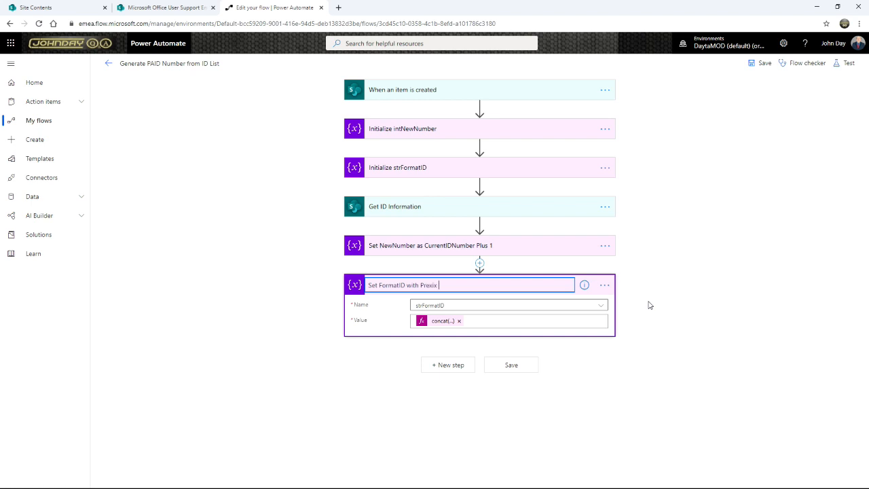
pyautogui.write('mber and Suffix')
pyautogui.click(648, 305)
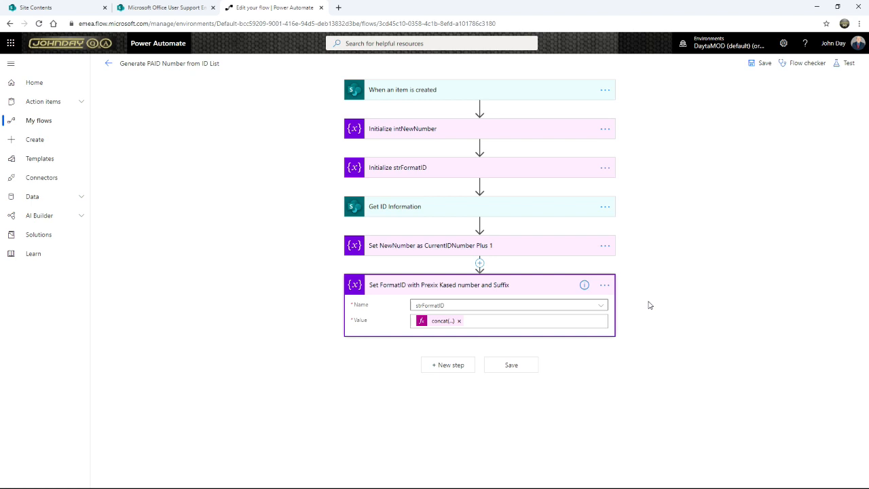
# Step: Rename the last Set variable action to "Set FormatID with Prexix masked number and Suffix"
pyautogui.click(603, 285)
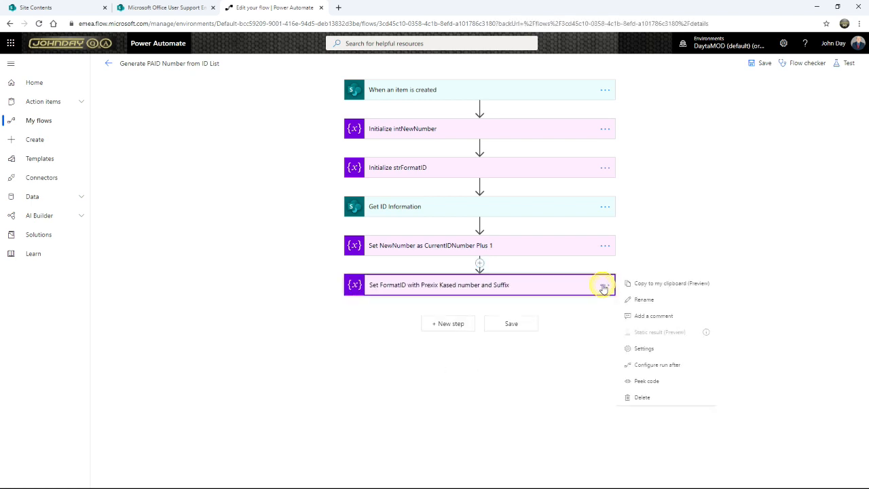
pyautogui.click(643, 300)
pyautogui.click(446, 285)
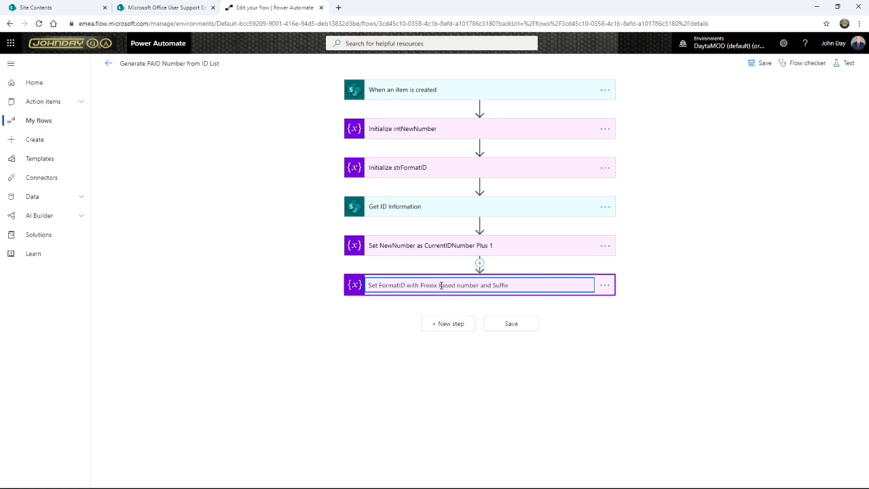
pyautogui.doubleClick(441, 285)
pyautogui.write('Masked m')
pyautogui.click(509, 347)
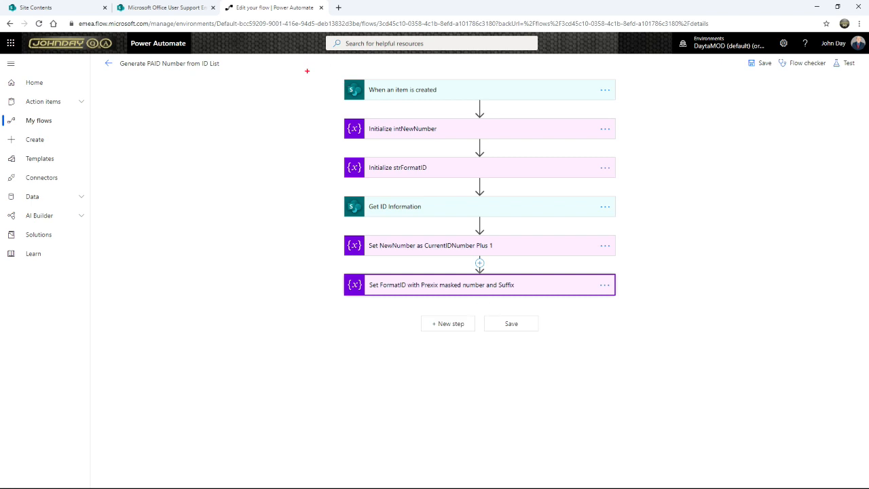
pyautogui.moveTo(272, 71)
pyautogui.mouseDown()
pyautogui.moveTo(482, 156)
pyautogui.moveTo(649, 202)
pyautogui.moveTo(663, 223)
pyautogui.mouseUp()
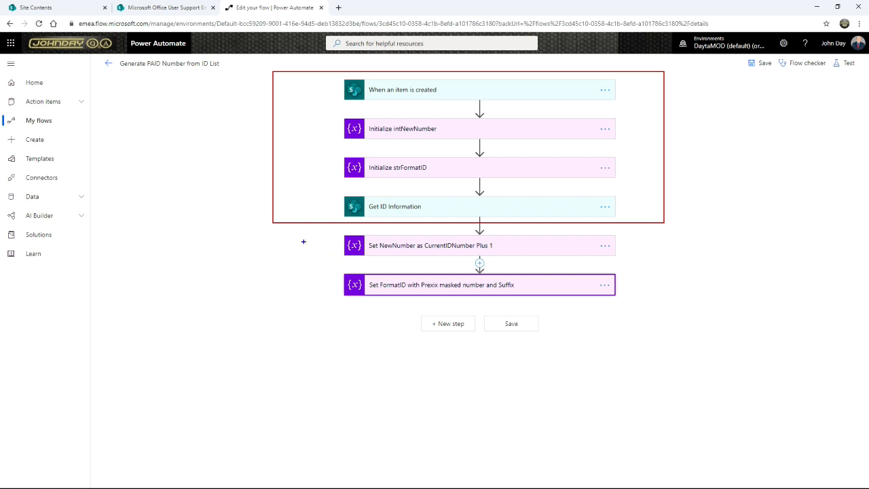
pyautogui.moveTo(277, 226)
pyautogui.mouseDown()
pyautogui.moveTo(683, 307)
pyautogui.moveTo(671, 305)
pyautogui.mouseUp()
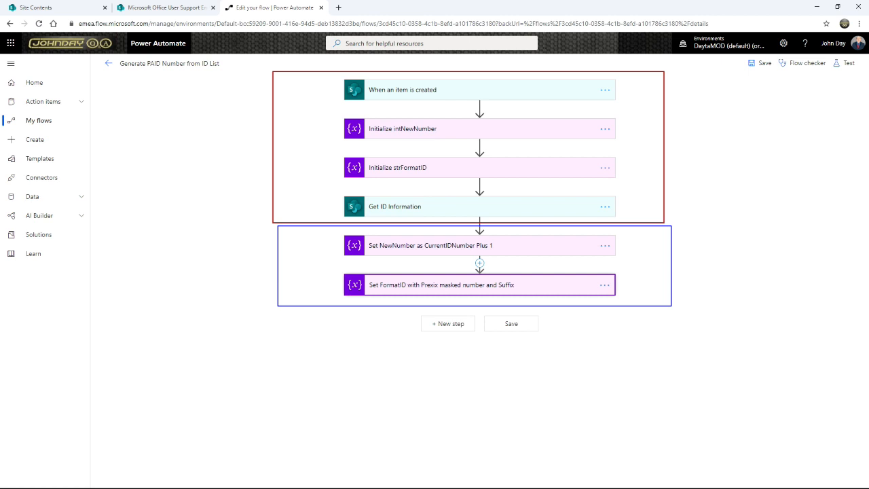
pyautogui.moveTo(278, 316)
pyautogui.mouseDown()
pyautogui.moveTo(475, 377)
pyautogui.moveTo(658, 461)
pyautogui.moveTo(667, 476)
pyautogui.mouseUp()
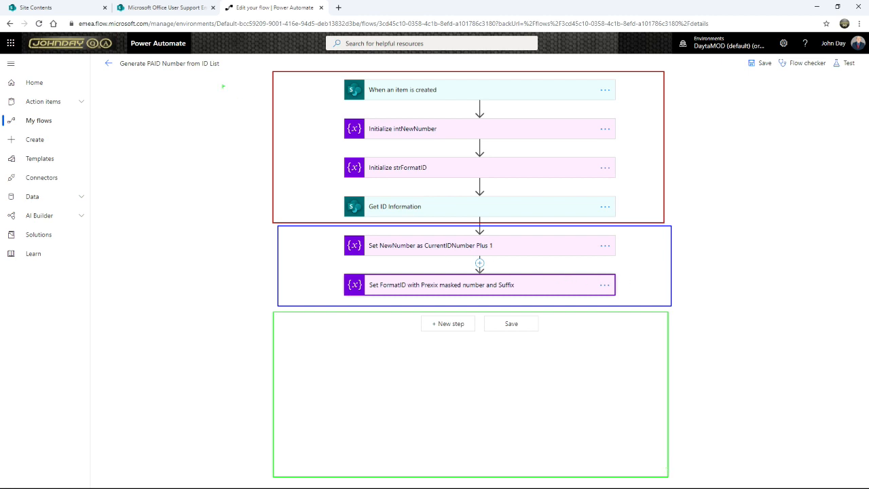
# Step: Switch to the SharePoint Bookings list and examine the Booking ID and PAID values of the newest item
pyautogui.click(163, 8)
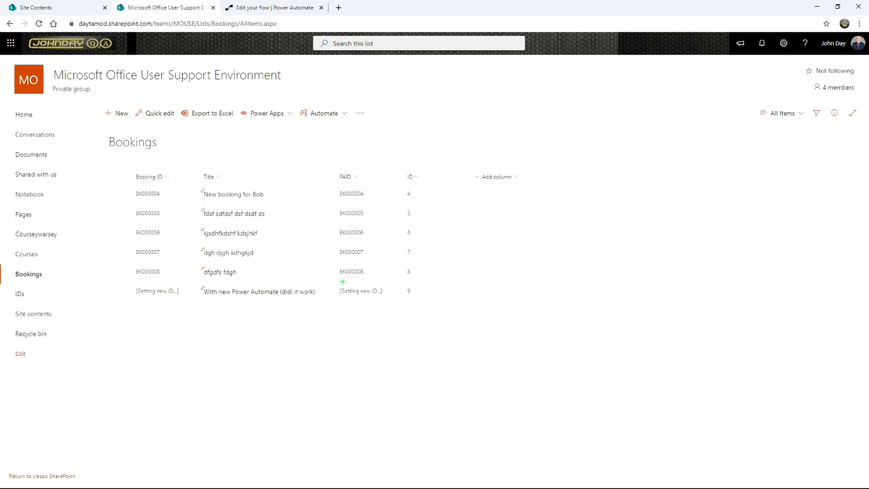
pyautogui.moveTo(332, 280)
pyautogui.mouseDown()
pyautogui.moveTo(389, 311)
pyautogui.moveTo(390, 345)
pyautogui.mouseUp()
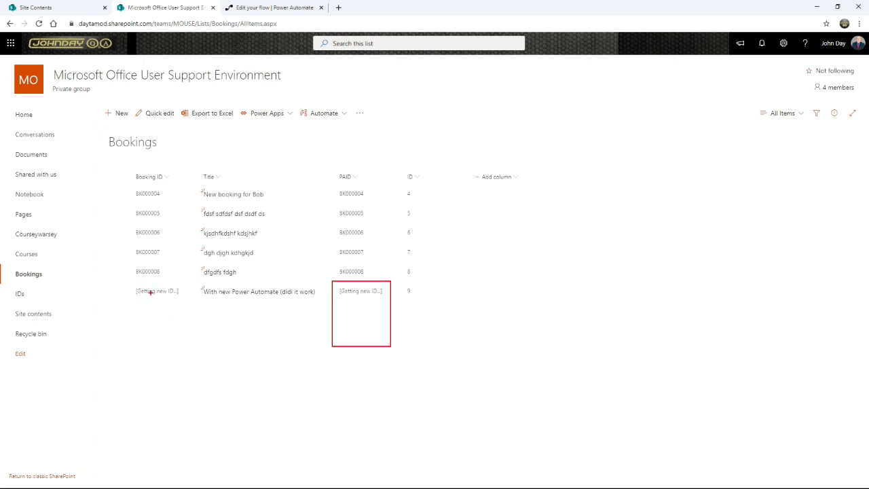
pyautogui.moveTo(174, 317)
pyautogui.mouseDown()
pyautogui.moveTo(257, 353)
pyautogui.moveTo(323, 343)
pyautogui.mouseUp()
pyautogui.moveTo(123, 278); pyautogui.dragTo(192, 304)
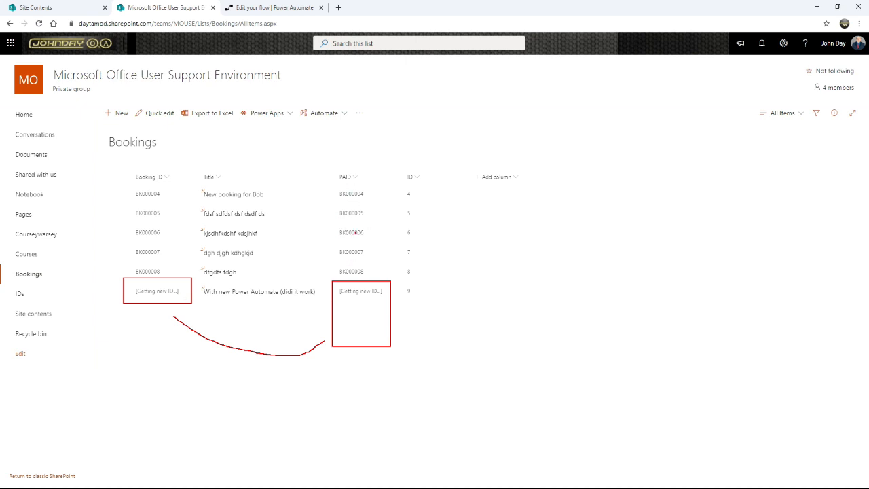
pyautogui.press('Escape')
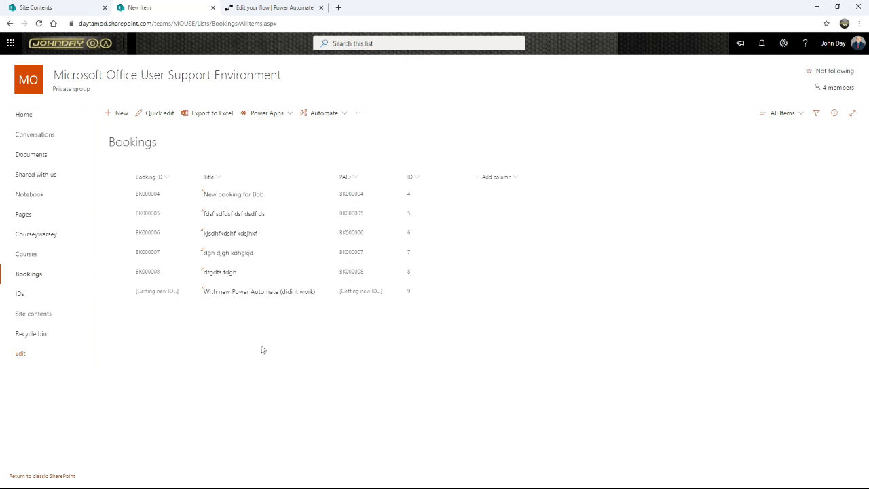
# Step: In the IDs list, set the CurrentIDNumber of the "Site: MOUSE, List: Bookings, Column: PAID" item to 0, save it and refresh the list
pyautogui.click(20, 297)
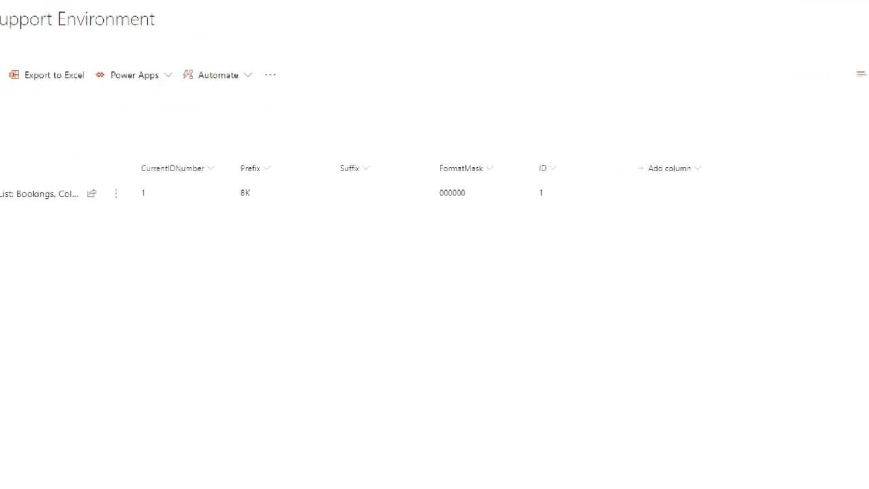
pyautogui.click(158, 196)
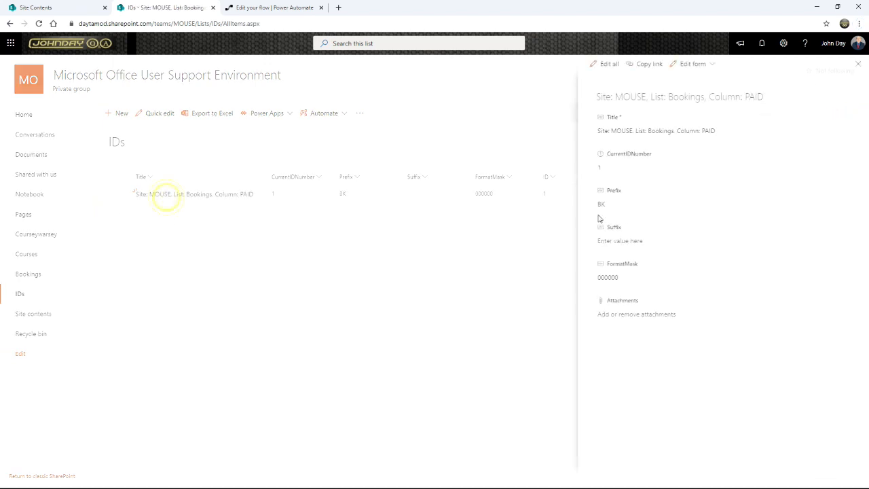
pyautogui.click(606, 64)
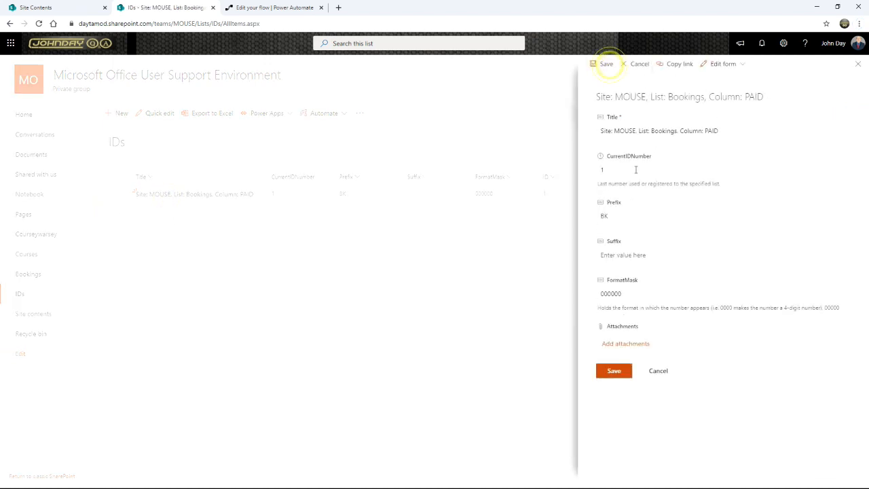
pyautogui.doubleClick(611, 170)
pyautogui.write('0')
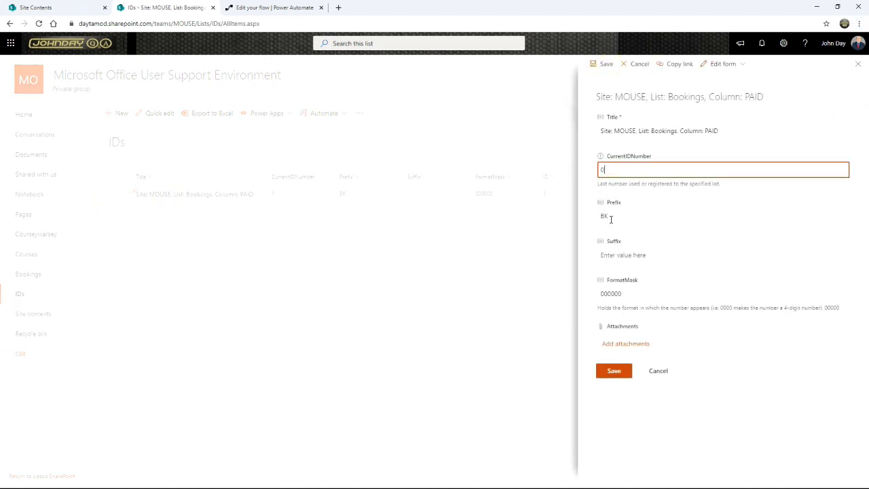
pyautogui.click(613, 371)
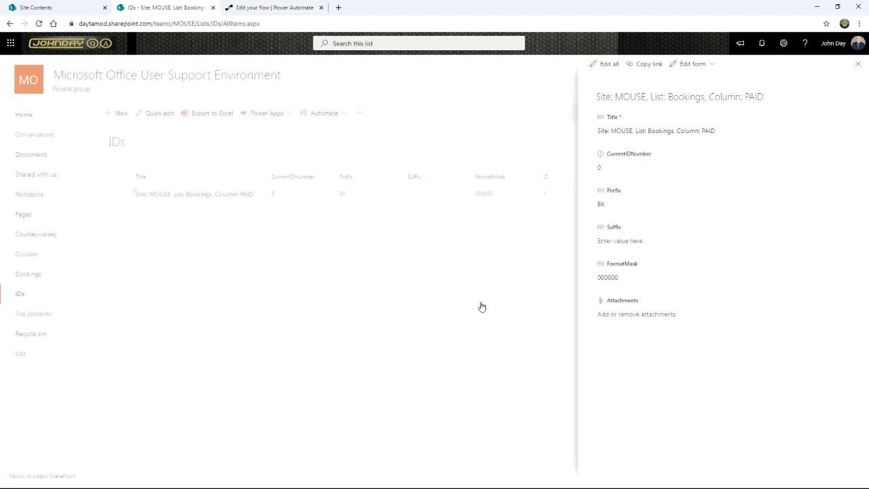
pyautogui.click(527, 294)
pyautogui.press('F5')
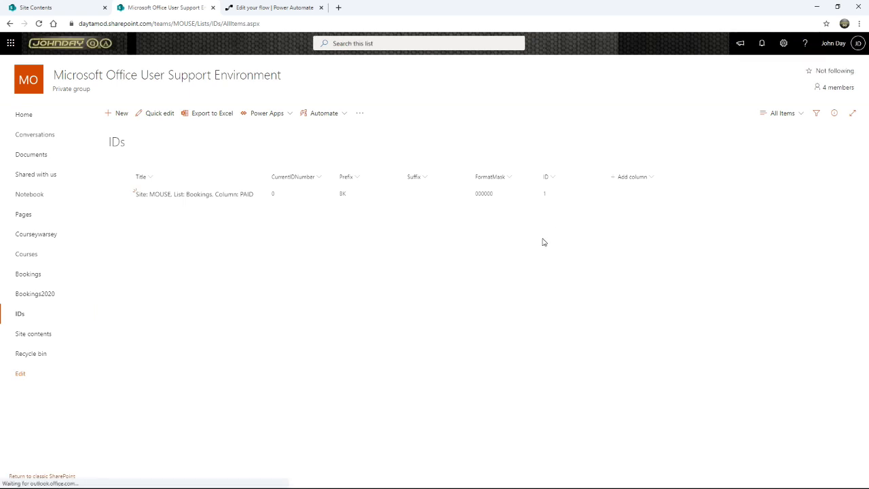
# Step: Switch back to the Power Automate flow and add a SharePoint Update item action at its end
pyautogui.click(273, 195)
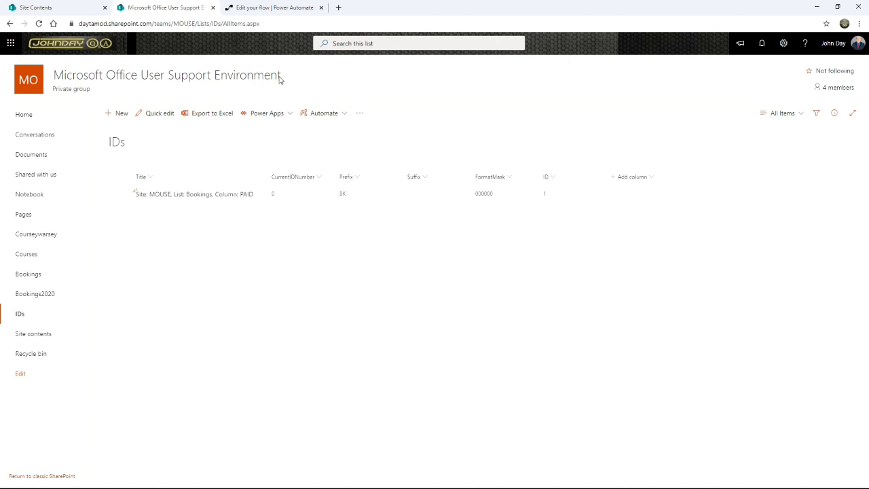
pyautogui.click(274, 9)
pyautogui.click(500, 417)
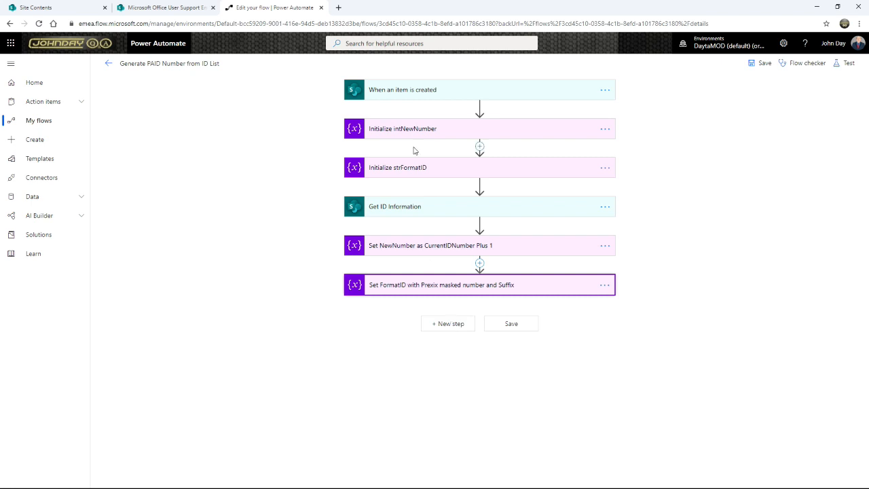
pyautogui.moveTo(330, 72)
pyautogui.mouseDown()
pyautogui.moveTo(556, 104)
pyautogui.moveTo(667, 103)
pyautogui.mouseUp()
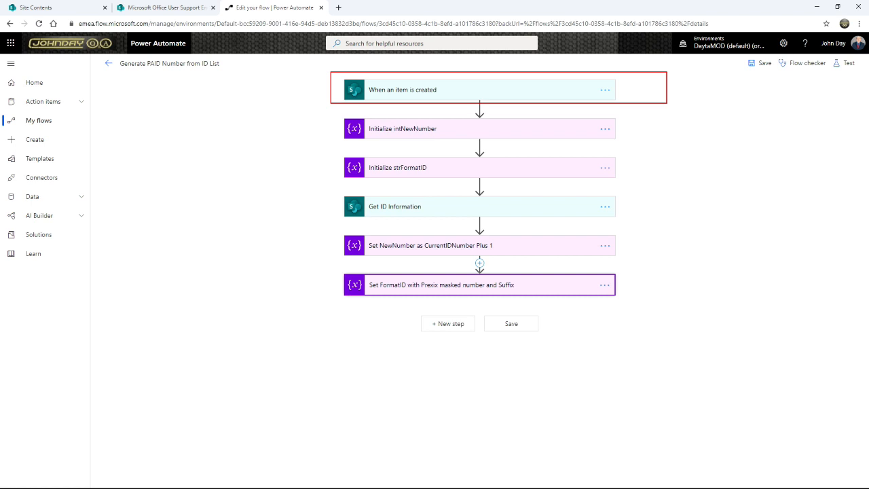
pyautogui.press('Escape')
pyautogui.click(453, 325)
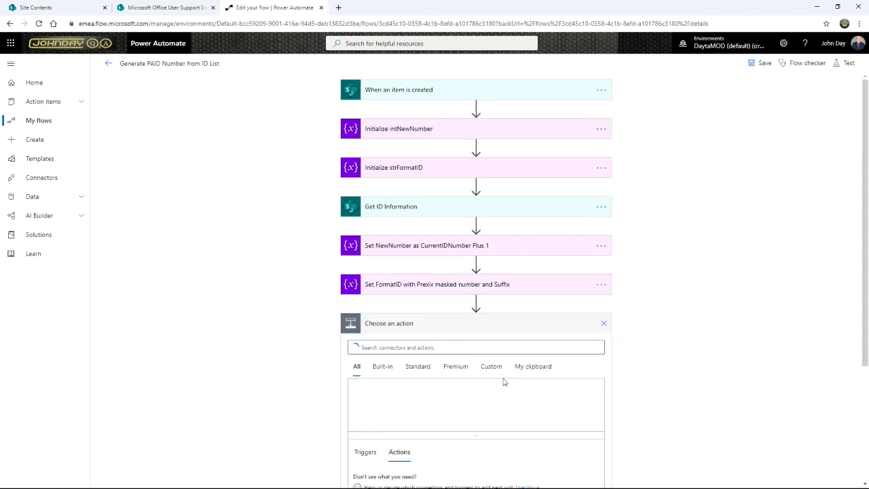
pyautogui.write('Sharepoint')
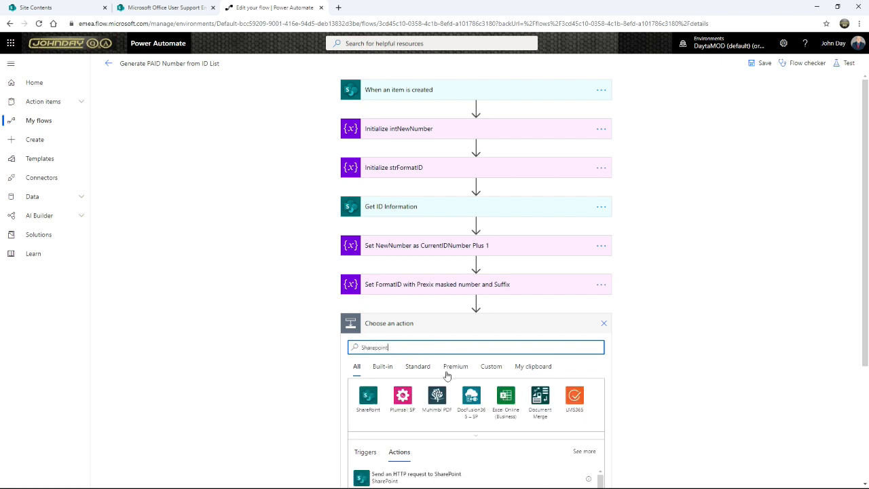
pyautogui.moveTo(865, 296); pyautogui.dragTo(868, 421)
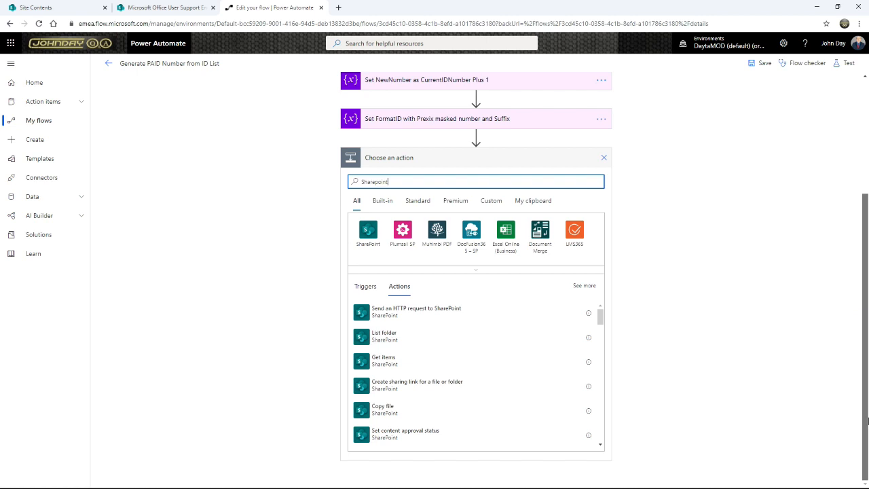
pyautogui.click(368, 233)
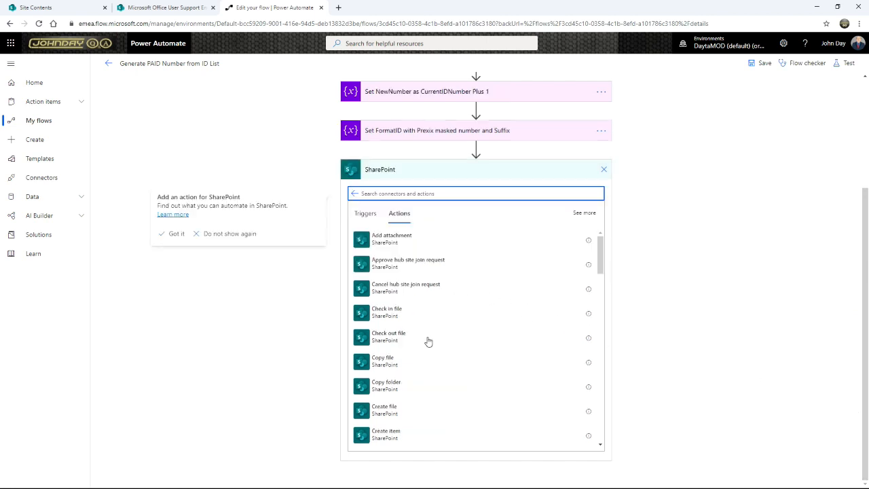
pyautogui.moveTo(601, 254)
pyautogui.mouseDown()
pyautogui.moveTo(600, 291)
pyautogui.moveTo(601, 256)
pyautogui.mouseUp()
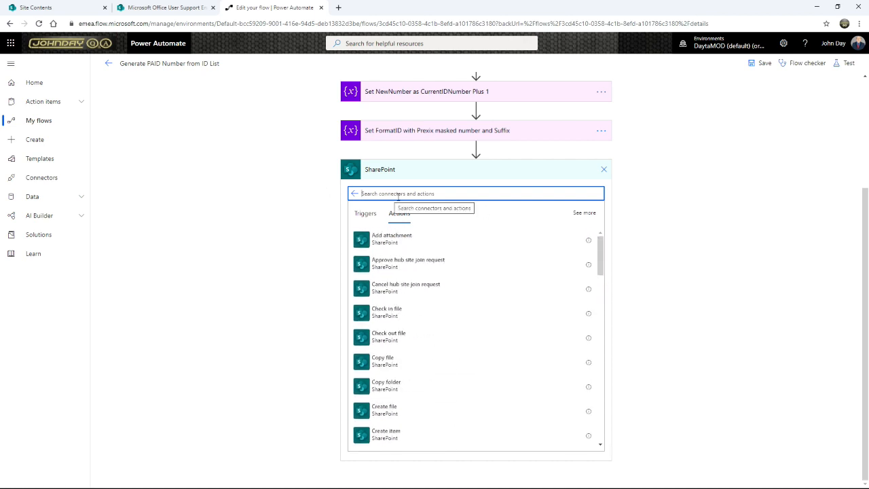
pyautogui.write('item')
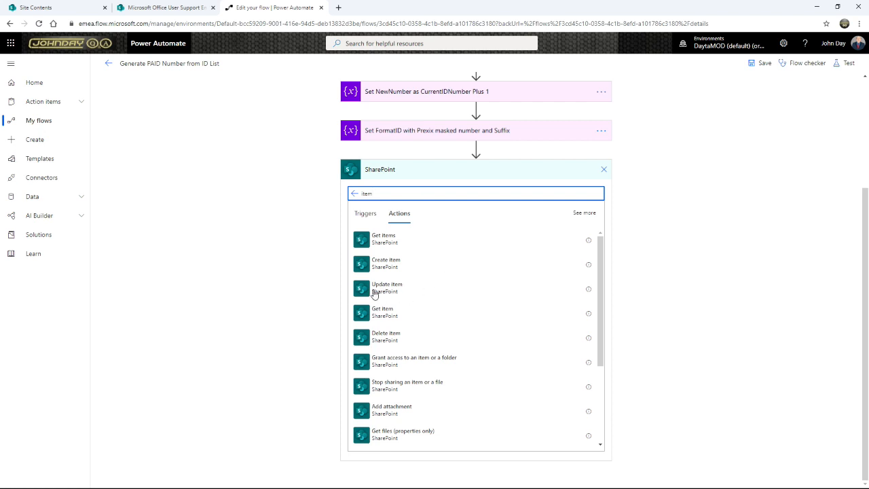
pyautogui.click(365, 291)
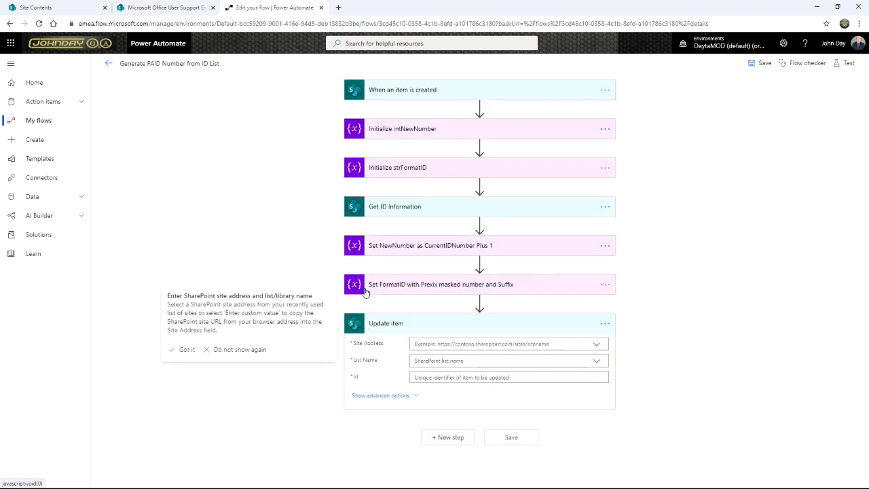
pyautogui.click(570, 344)
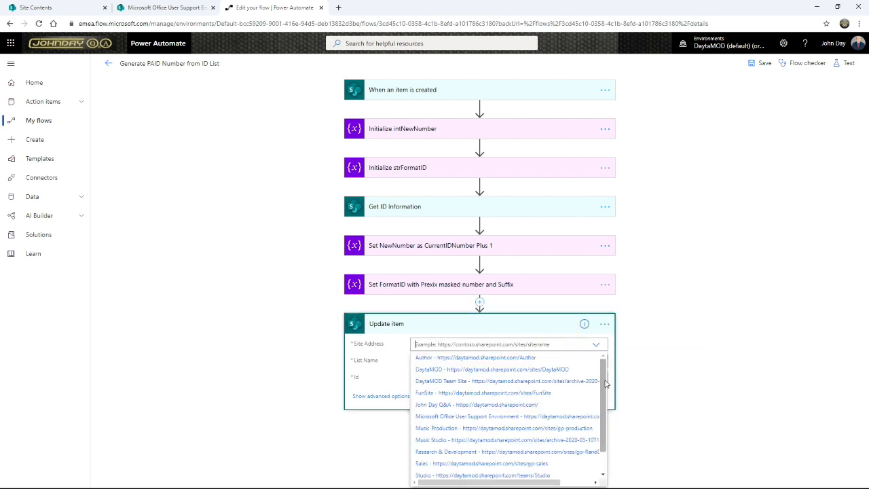
pyautogui.moveTo(605, 381); pyautogui.dragTo(606, 403)
pyautogui.moveTo(541, 481); pyautogui.dragTo(596, 483)
pyautogui.click(582, 389)
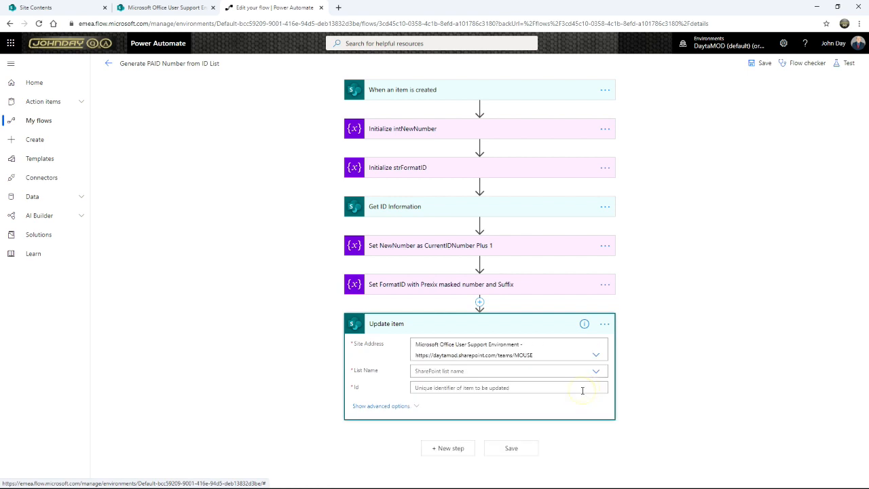
pyautogui.click(456, 373)
pyautogui.click(426, 385)
# Step: Set the Update item action's Id to the dynamic ID from When an item is created
pyautogui.click(435, 388)
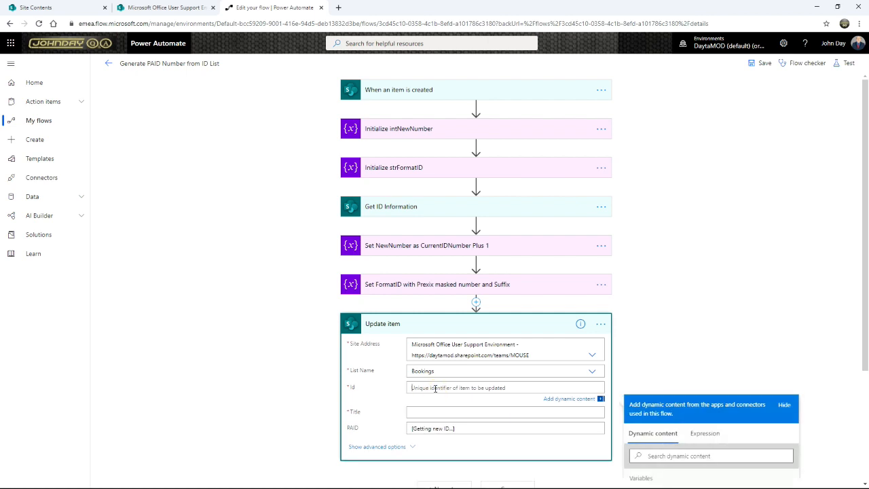
pyautogui.click(382, 93)
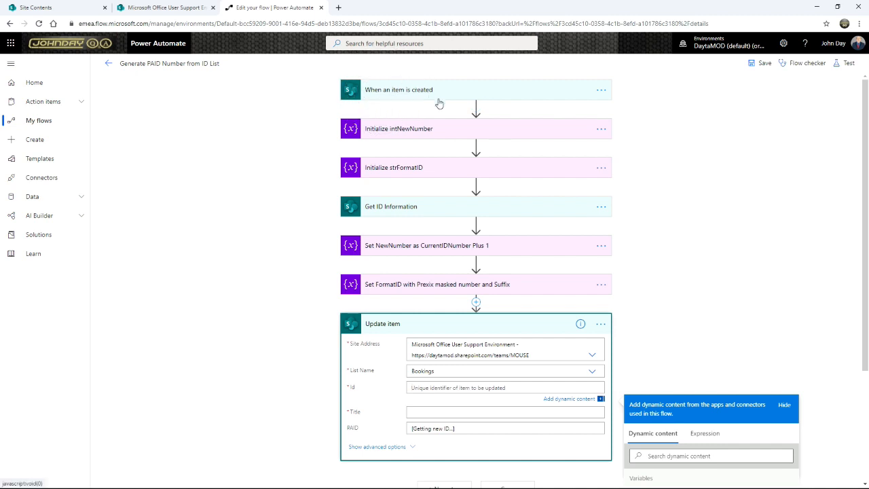
pyautogui.scroll(-2, 866, 207)
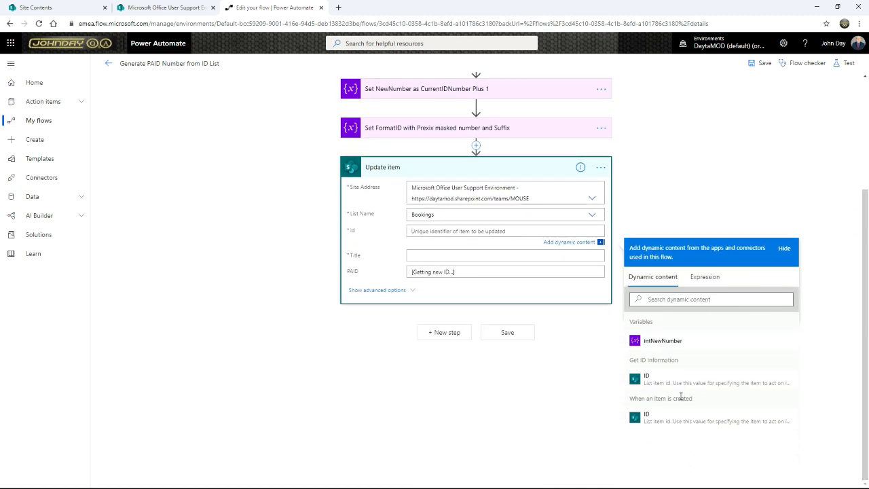
pyautogui.moveTo(622, 393)
pyautogui.mouseDown()
pyautogui.moveTo(694, 422)
pyautogui.moveTo(818, 429)
pyautogui.mouseUp()
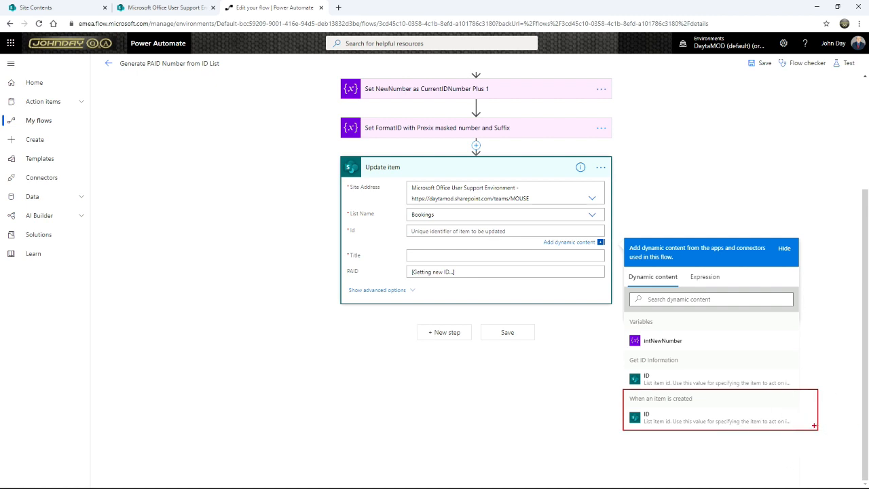
pyautogui.click(646, 416)
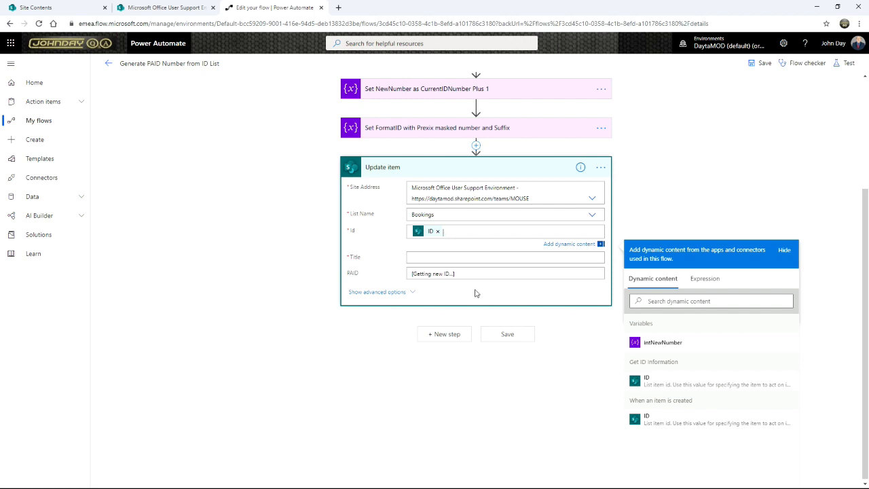
# Step: Set the Update item action's Title to the dynamic Title from When an item is created
pyautogui.click(427, 256)
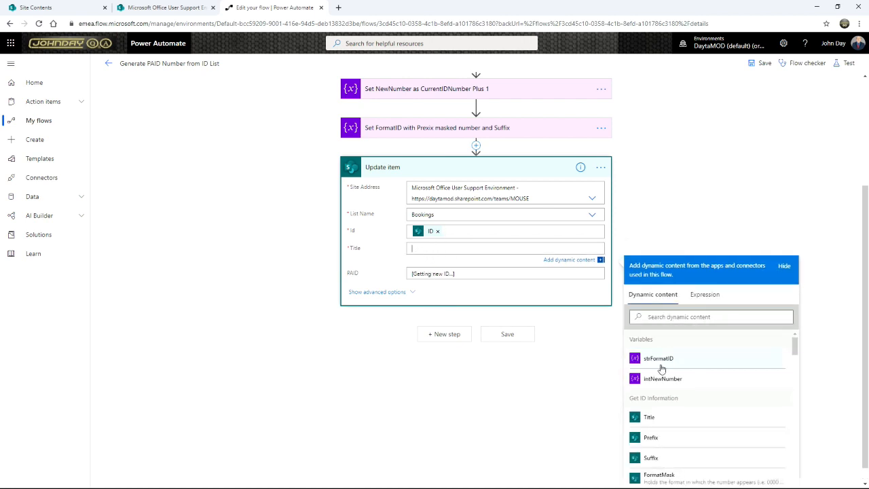
pyautogui.click(656, 417)
pyautogui.moveTo(795, 347); pyautogui.dragTo(795, 431)
pyautogui.click(656, 404)
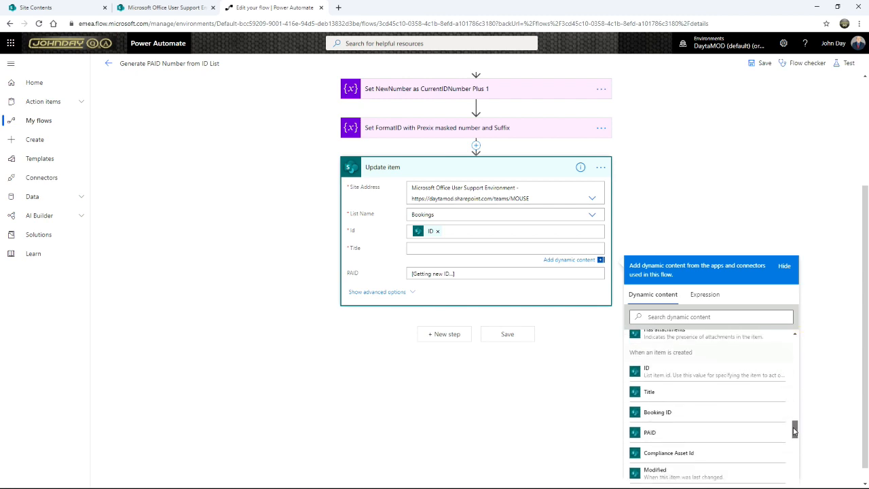
pyautogui.click(641, 397)
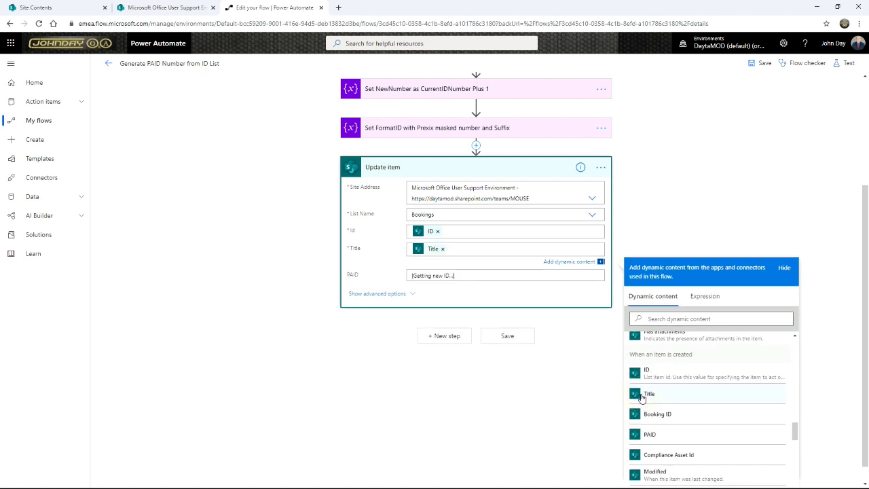
# Step: Set the Update item action's PAID field to the strFormatID variable, removing the placeholder text "[Getting new ID...]"
pyautogui.click(464, 275)
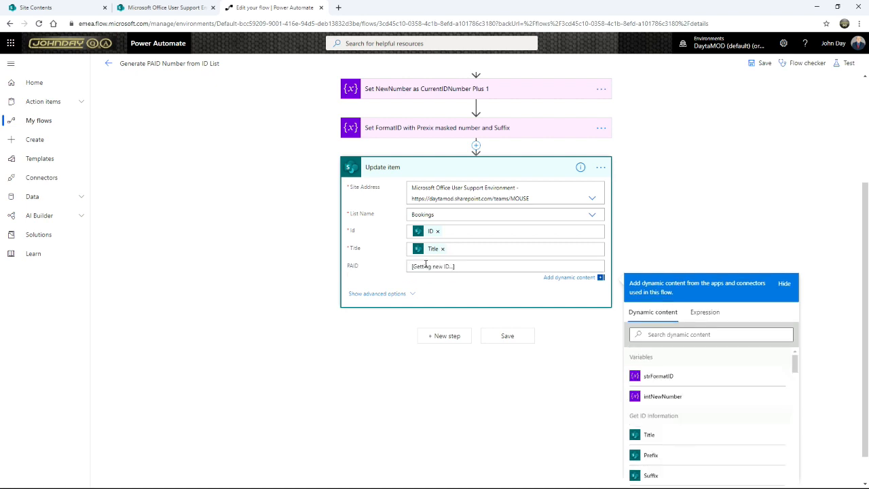
pyautogui.click(658, 378)
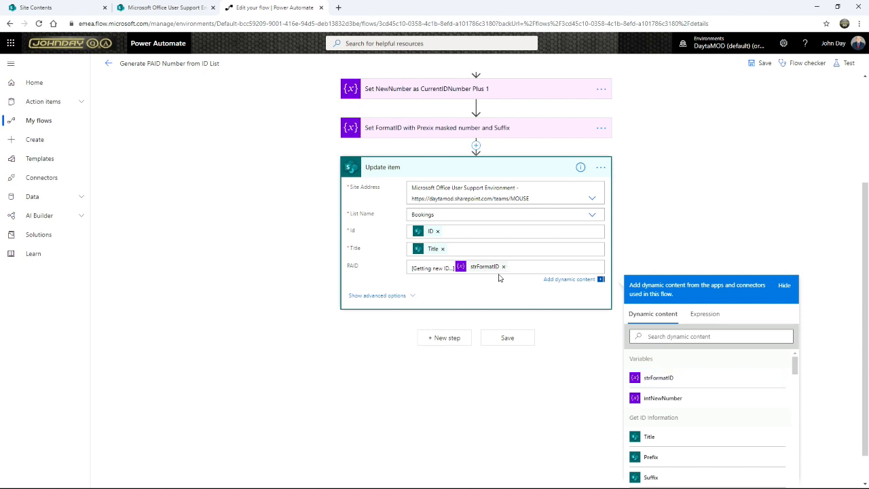
pyautogui.click(431, 267)
pyautogui.press('BackSpace')
pyautogui.press('BackSpace')
pyautogui.press('BackSpace')
pyautogui.press('BackSpace')
pyautogui.press('BackSpace')
pyautogui.press('BackSpace')
pyautogui.press('BackSpace')
pyautogui.press('Delete')
pyautogui.press('Delete')
pyautogui.press('Delete')
pyautogui.press('Delete')
pyautogui.press('Delete')
pyautogui.press('BackSpace')
pyautogui.press('Delete')
pyautogui.press('Delete')
pyautogui.press('Delete')
pyautogui.press('Delete')
pyautogui.press('Delete')
pyautogui.press('Delete')
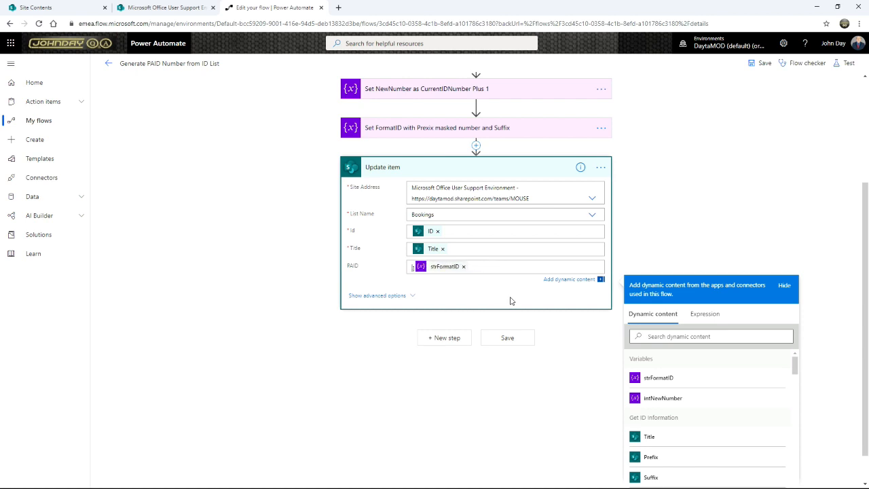
pyautogui.click(524, 303)
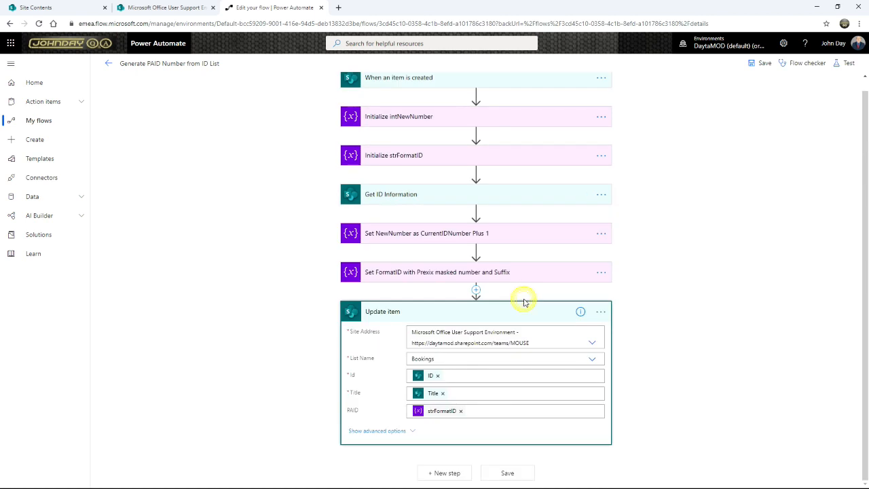
pyautogui.click(703, 324)
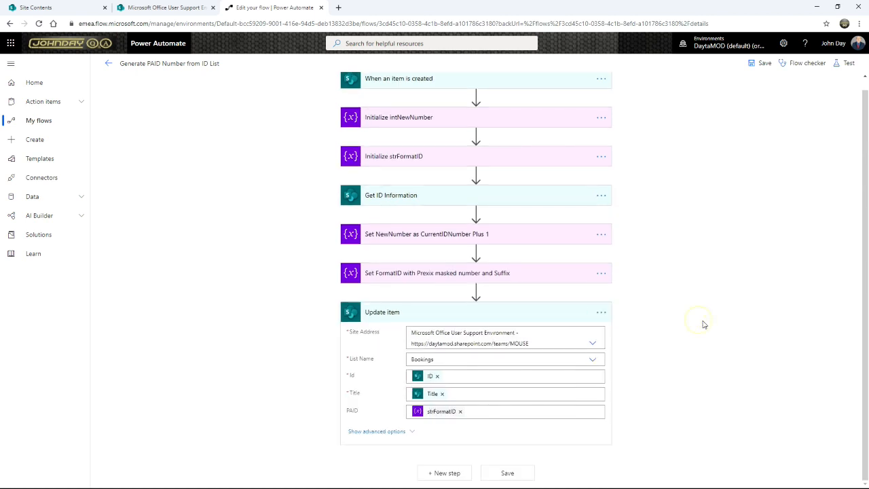
# Step: Rename the Update item action to "Update new booking with new ID number" and collapse it
pyautogui.click(601, 312)
pyautogui.click(602, 314)
pyautogui.click(646, 250)
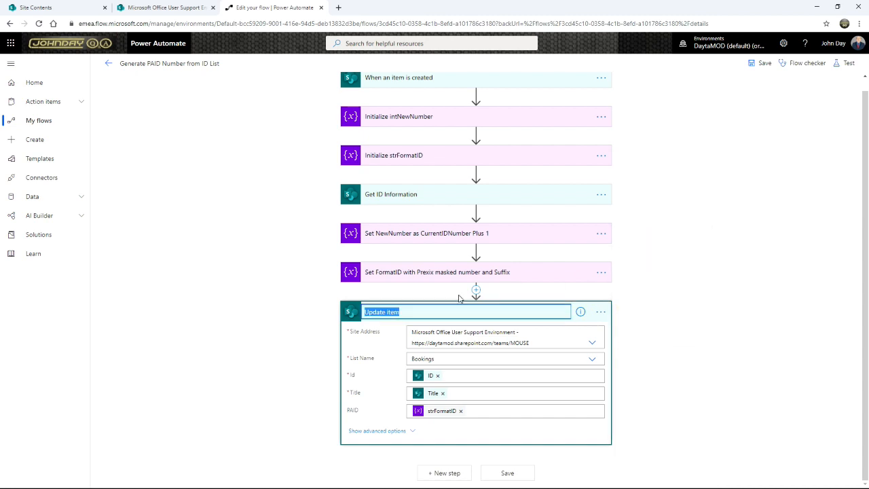
pyautogui.press('End')
pyautogui.hotkey('ctrl', 'shift', 'Left')
pyautogui.write('n')
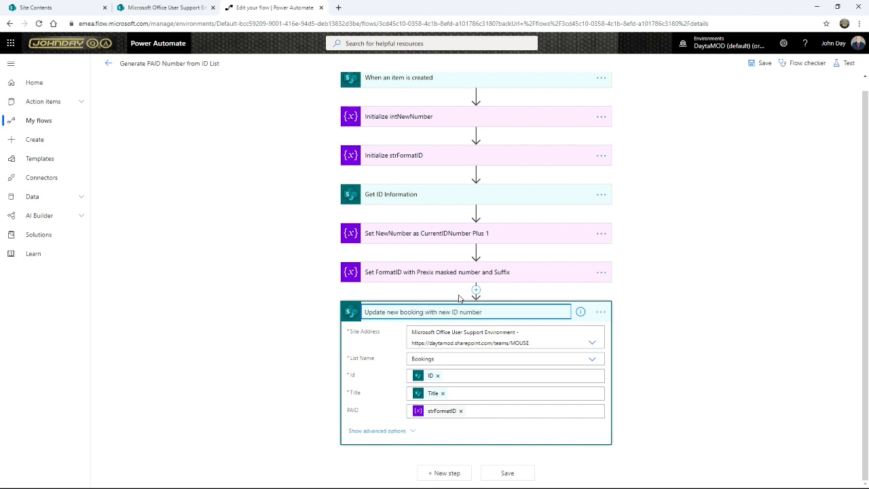
pyautogui.click(556, 312)
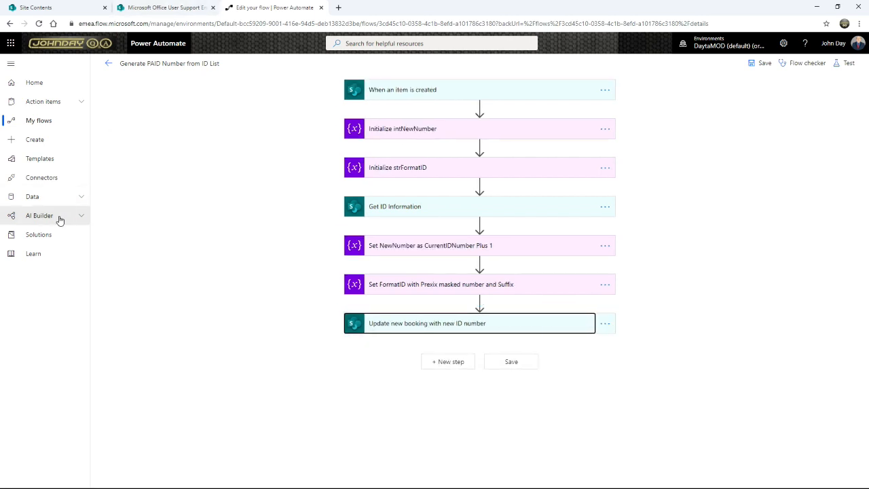
# Step: Check the CurrentIDNumber of the PAID entry in the SharePoint IDs list against the flow's steps, ending back in the flow
pyautogui.click(155, 10)
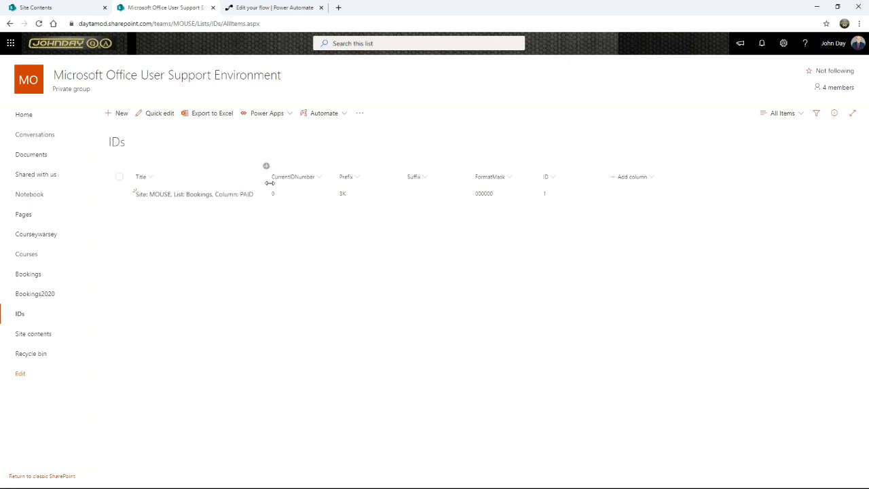
pyautogui.click(263, 8)
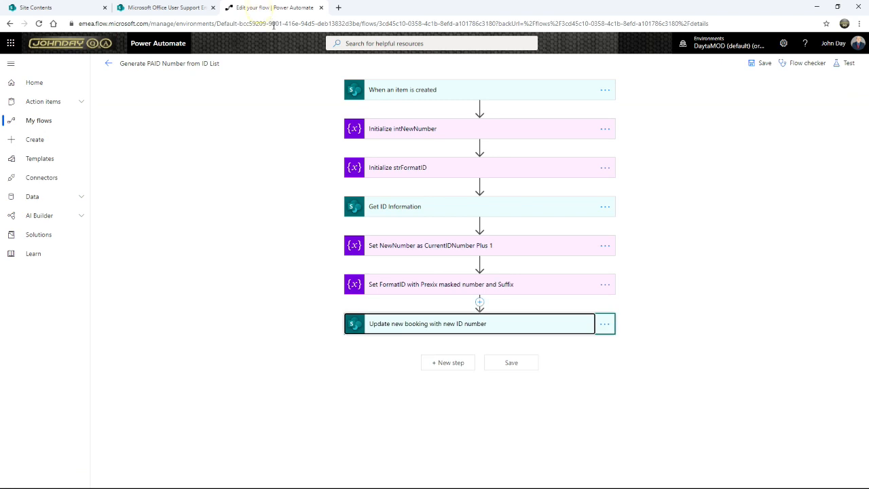
pyautogui.click(166, 8)
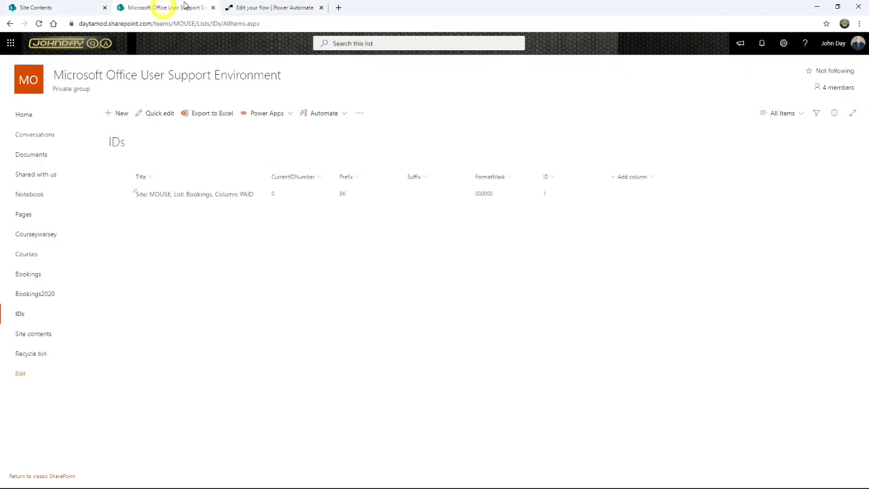
pyautogui.click(264, 9)
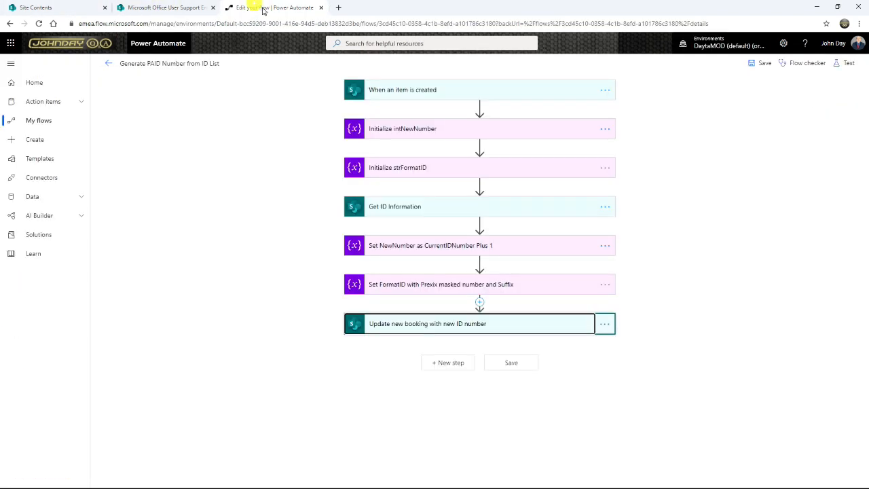
pyautogui.click(423, 139)
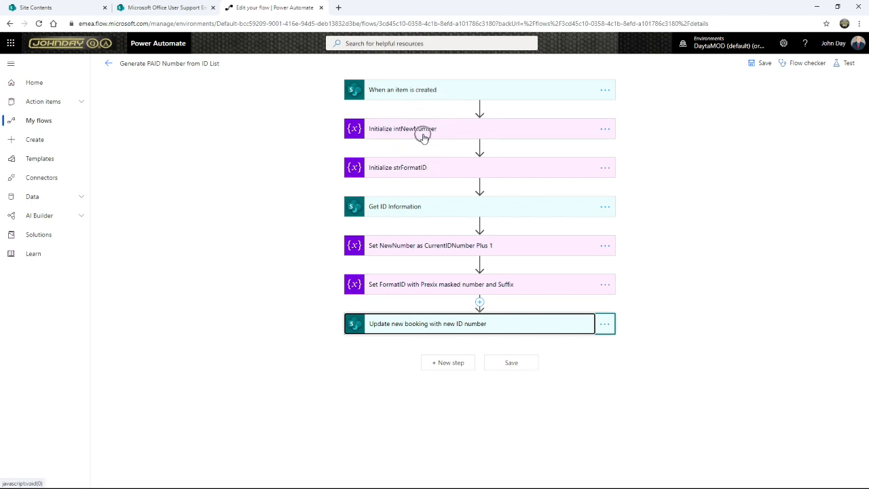
pyautogui.click(424, 138)
# Step: Add a second SharePoint Update item action at the end of the flow
pyautogui.click(448, 363)
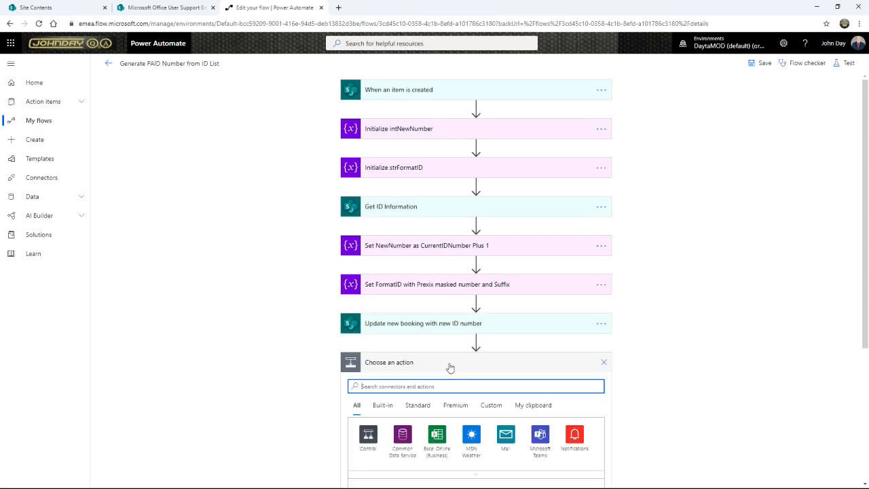
pyautogui.write('Sharepoint')
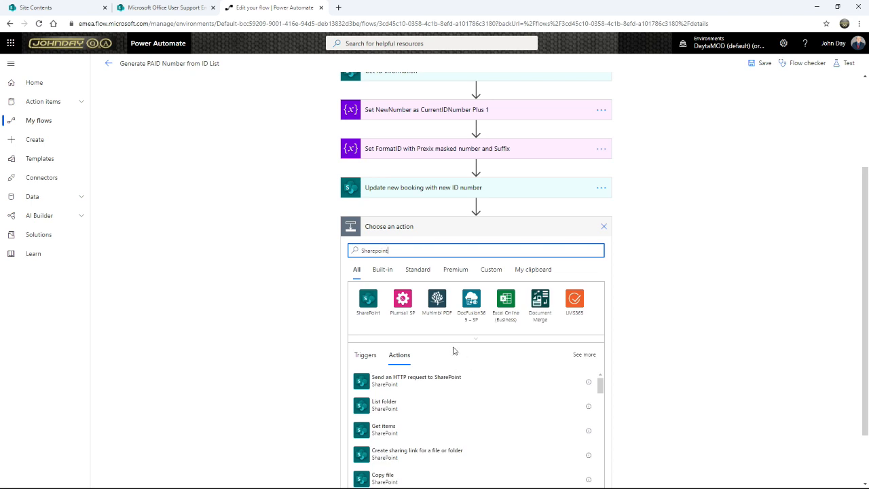
pyautogui.scroll(-1, 446, 348)
pyautogui.click(368, 253)
pyautogui.moveTo(600, 272); pyautogui.dragTo(580, 350)
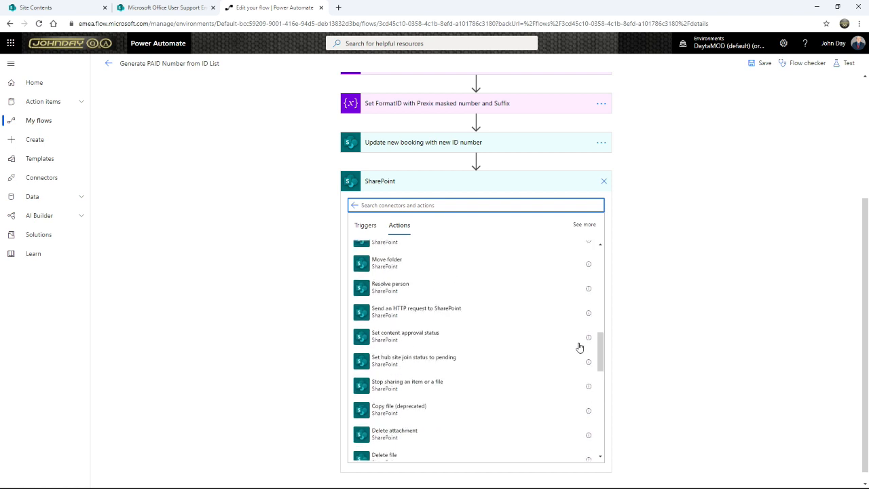
pyautogui.write('item')
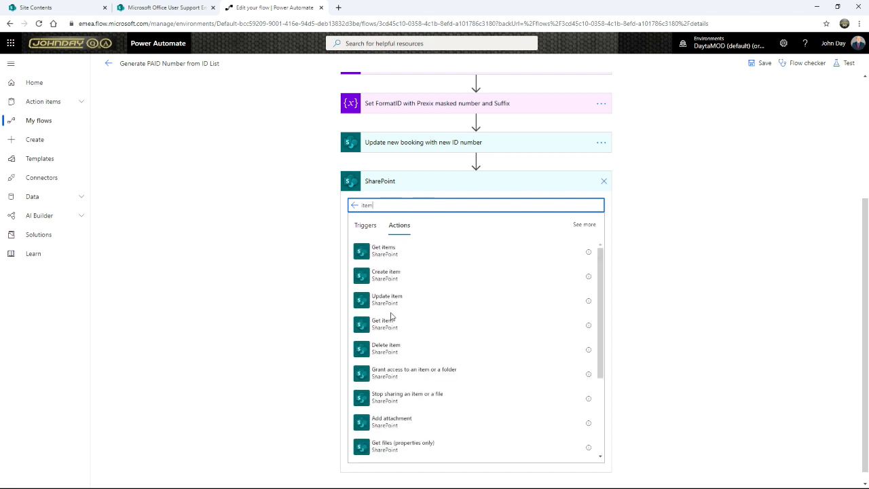
pyautogui.click(365, 303)
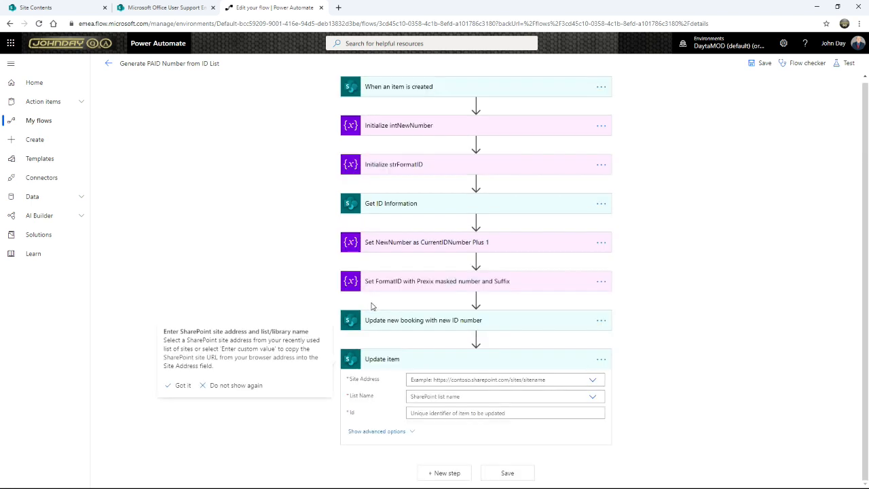
pyautogui.click(591, 381)
pyautogui.moveTo(490, 484); pyautogui.dragTo(528, 482)
pyautogui.click(576, 419)
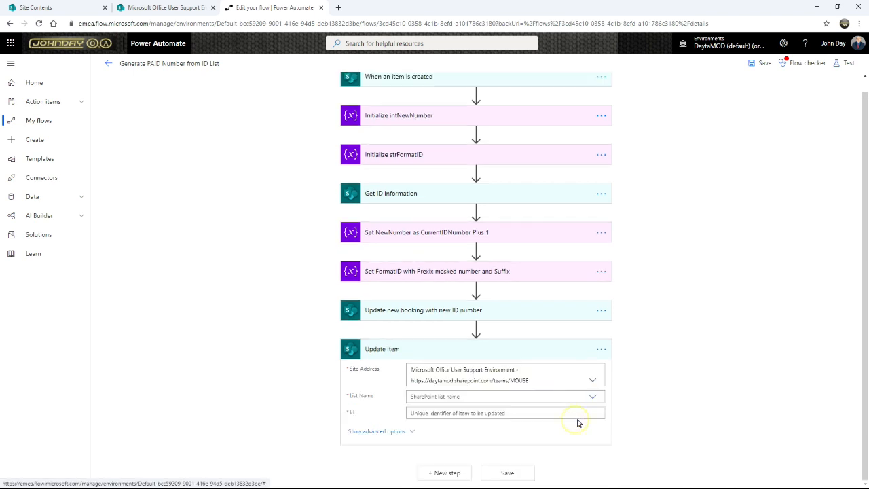
pyautogui.click(494, 397)
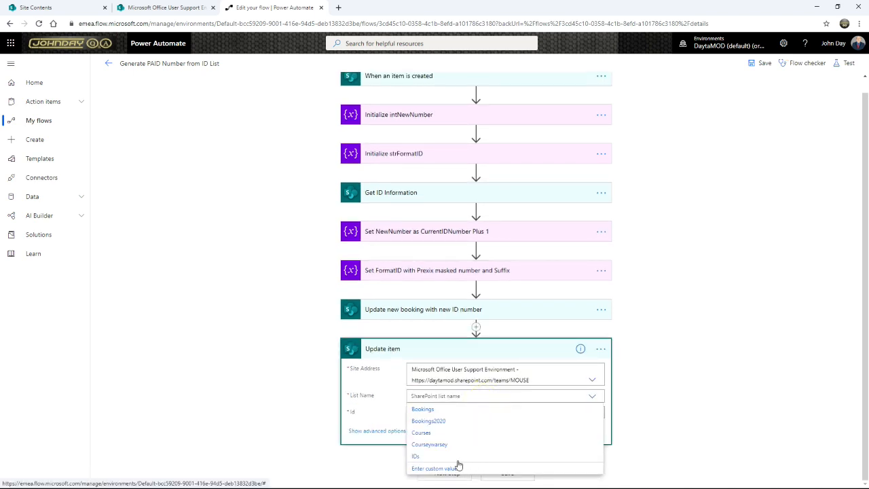
pyautogui.click(417, 456)
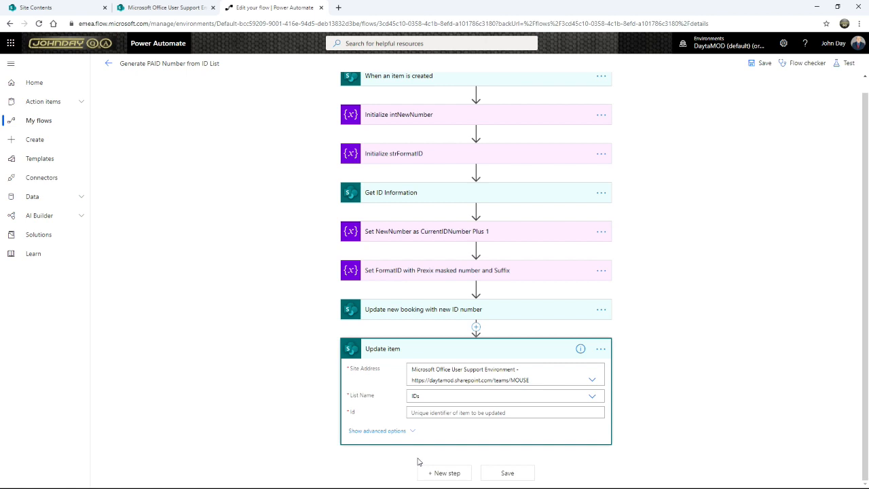
# Step: Look up the PAID entry's ID in the SharePoint IDs list and set the new Update item action's Id to 1
pyautogui.scroll(-1, 690, 364)
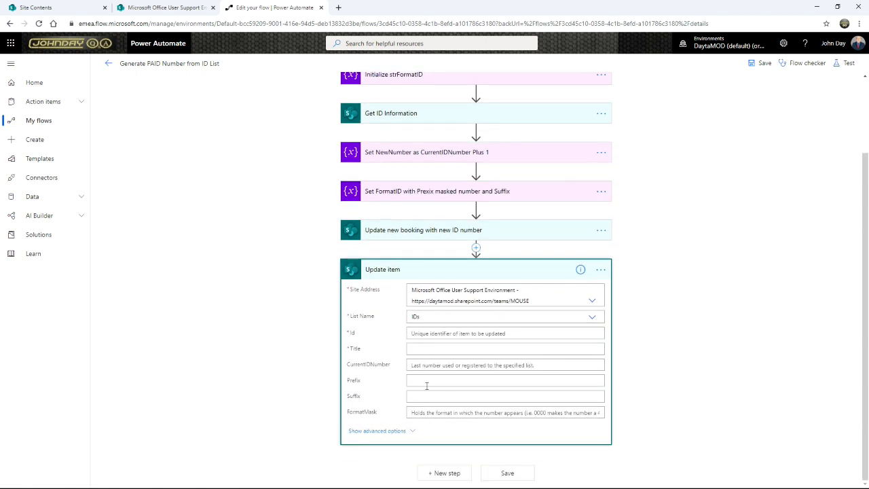
pyautogui.click(433, 332)
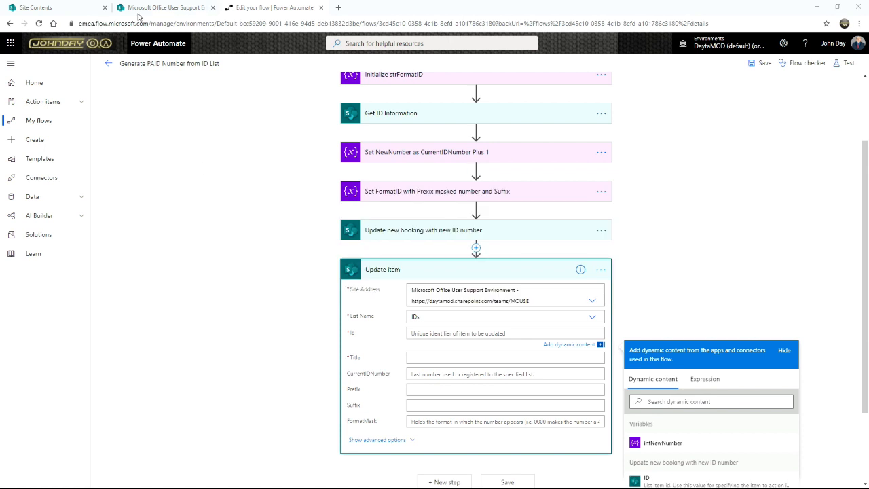
pyautogui.click(139, 8)
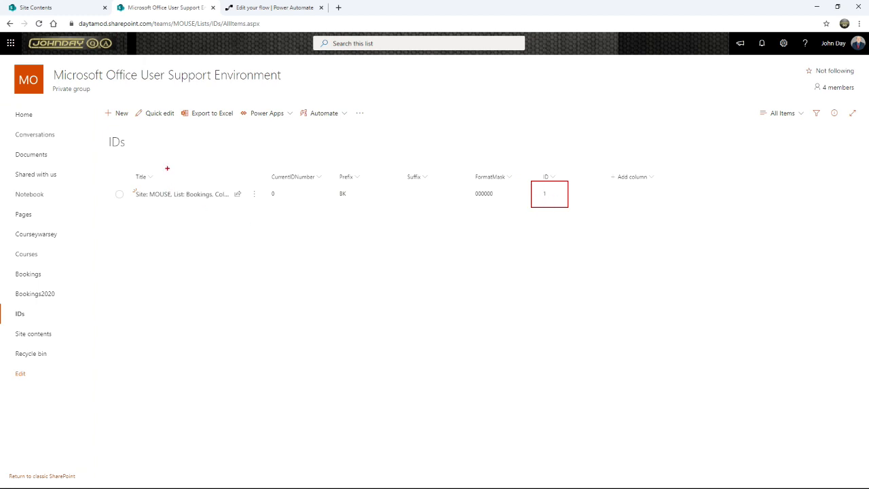
pyautogui.moveTo(127, 184)
pyautogui.mouseDown()
pyautogui.moveTo(234, 201)
pyautogui.moveTo(436, 202)
pyautogui.mouseUp()
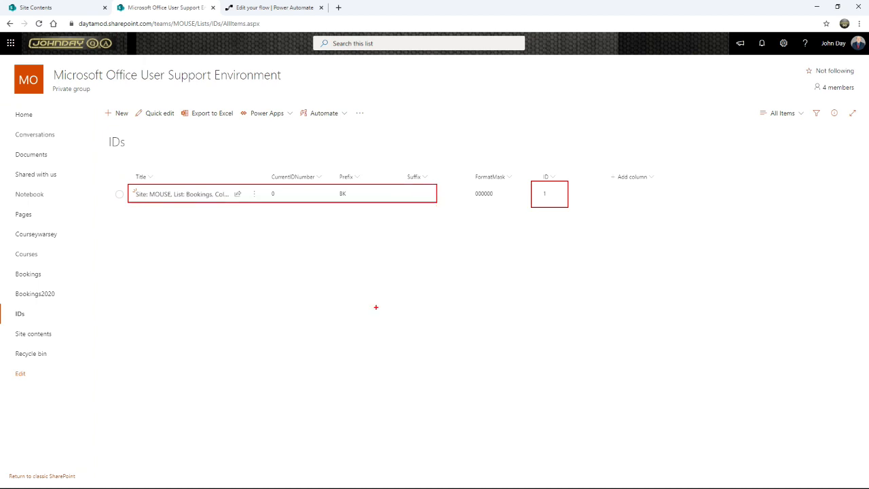
pyautogui.click(378, 308)
pyautogui.click(272, 7)
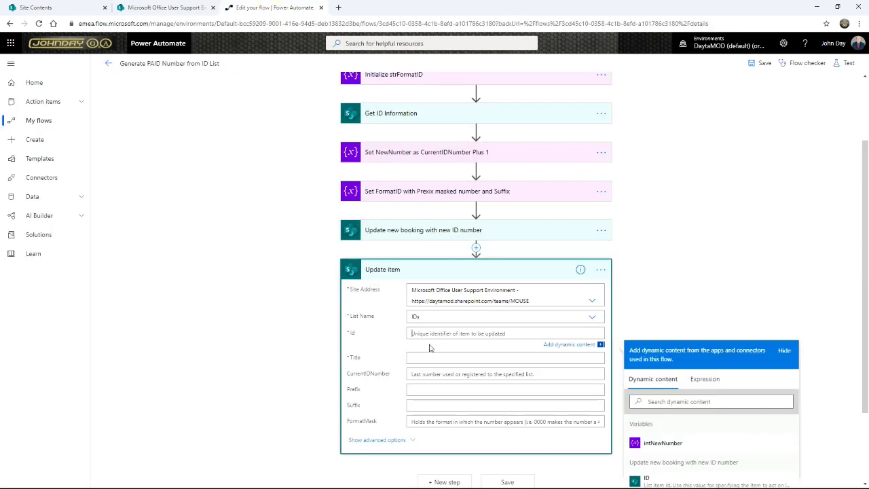
pyautogui.write('1')
pyautogui.click(715, 259)
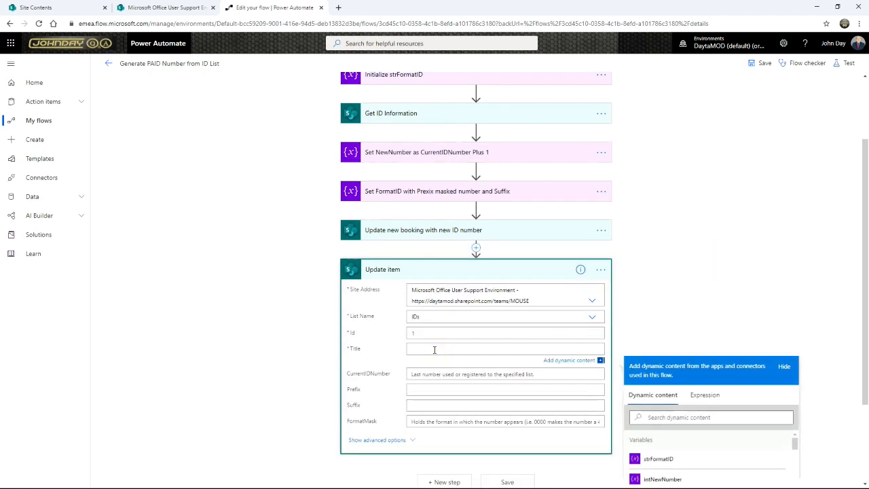
# Step: Set the new Update item action's Title to the dynamic Title from Get ID Information
pyautogui.scroll(-2, 445, 360)
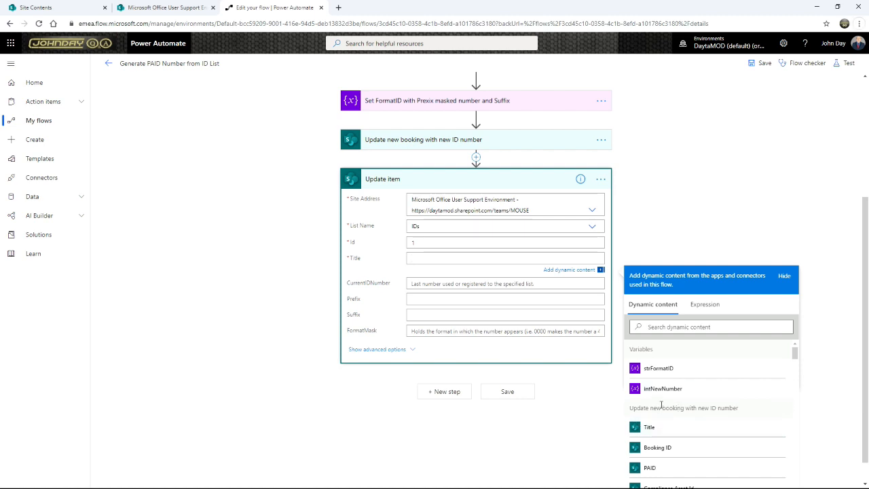
pyautogui.press('ctrl')
pyautogui.press('ctrl')
pyautogui.press('ctrl')
pyautogui.moveTo(794, 351); pyautogui.dragTo(796, 364)
pyautogui.scroll(2, 501, 239)
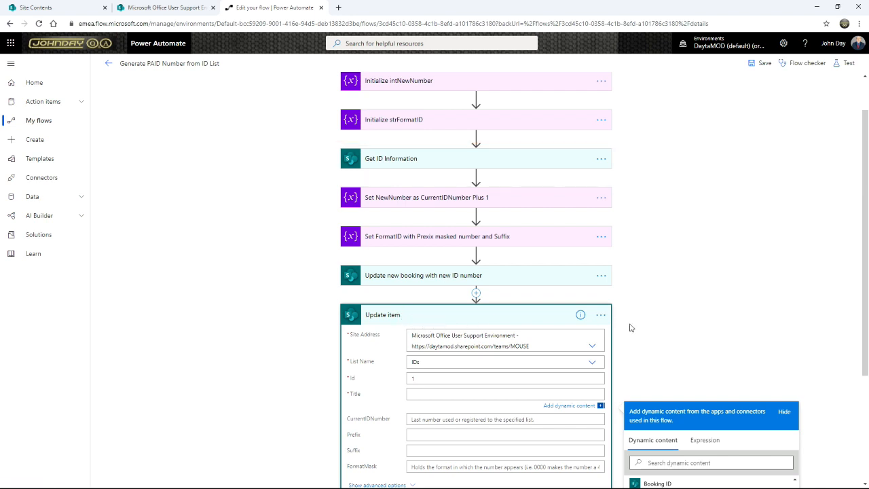
pyautogui.scroll(-3, 719, 322)
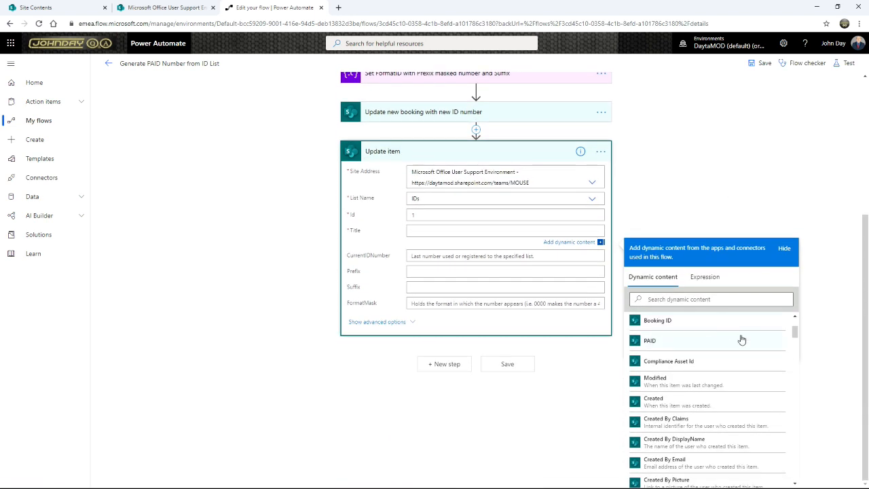
pyautogui.click(424, 230)
pyautogui.moveTo(797, 332); pyautogui.dragTo(794, 373)
pyautogui.moveTo(621, 349); pyautogui.dragTo(712, 370)
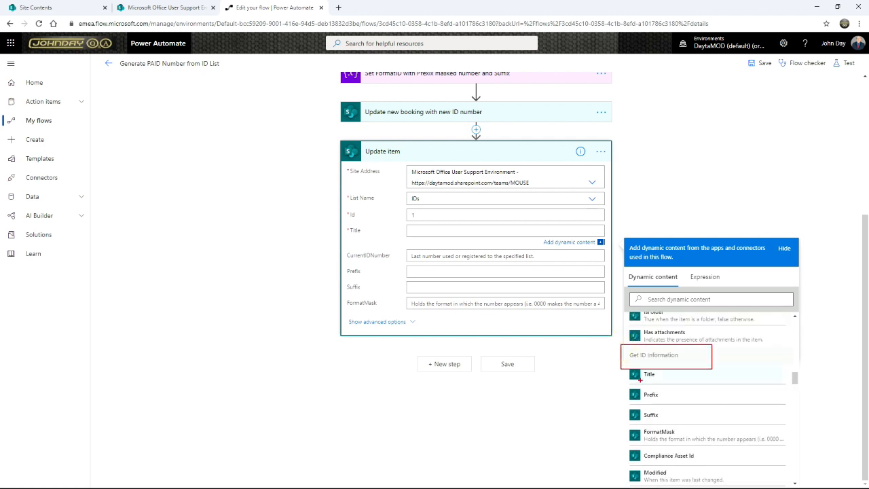
pyautogui.press('Escape')
pyautogui.click(654, 380)
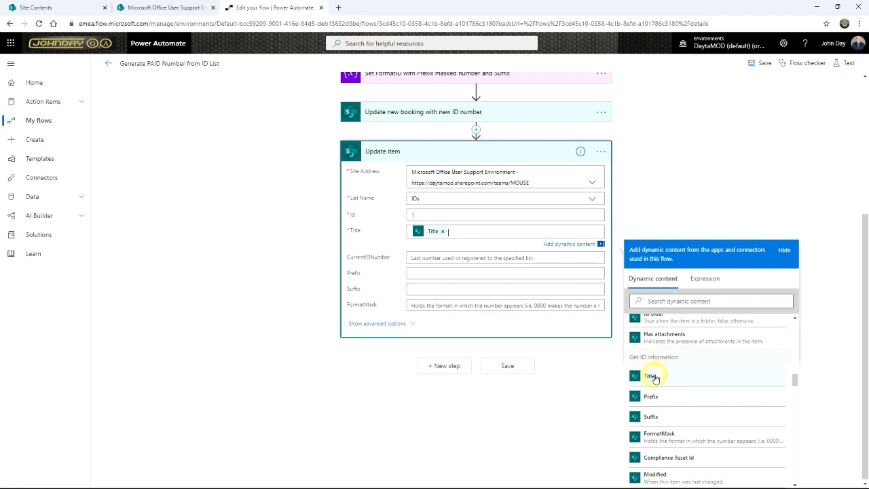
# Step: Set the new Update item action's Prefix to the dynamic Prefix from Get ID Information
pyautogui.click(420, 273)
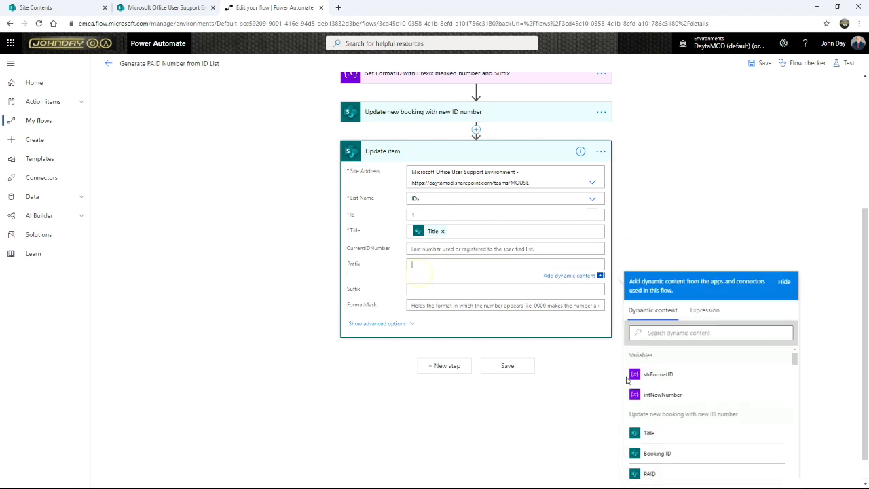
pyautogui.moveTo(864, 294); pyautogui.dragTo(863, 322)
pyautogui.moveTo(794, 326); pyautogui.dragTo(795, 382)
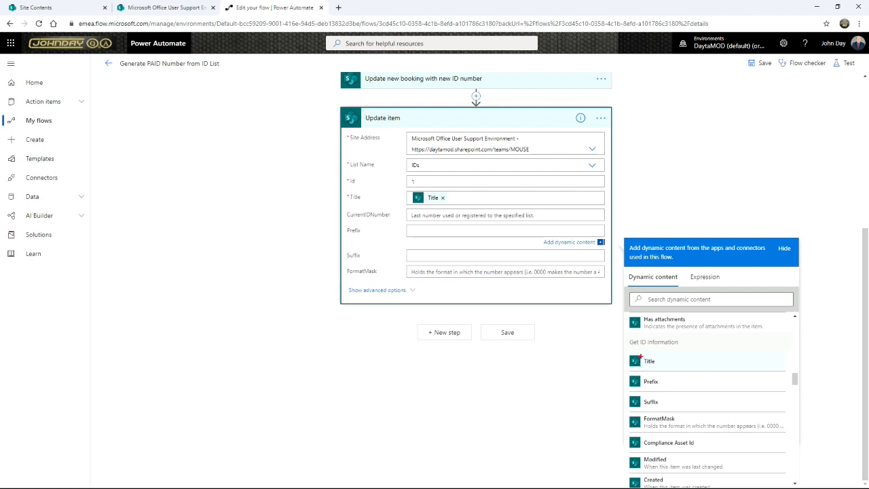
pyautogui.moveTo(620, 328); pyautogui.dragTo(731, 350)
pyautogui.moveTo(616, 370); pyautogui.dragTo(711, 388)
pyautogui.press('Escape')
pyautogui.click(652, 382)
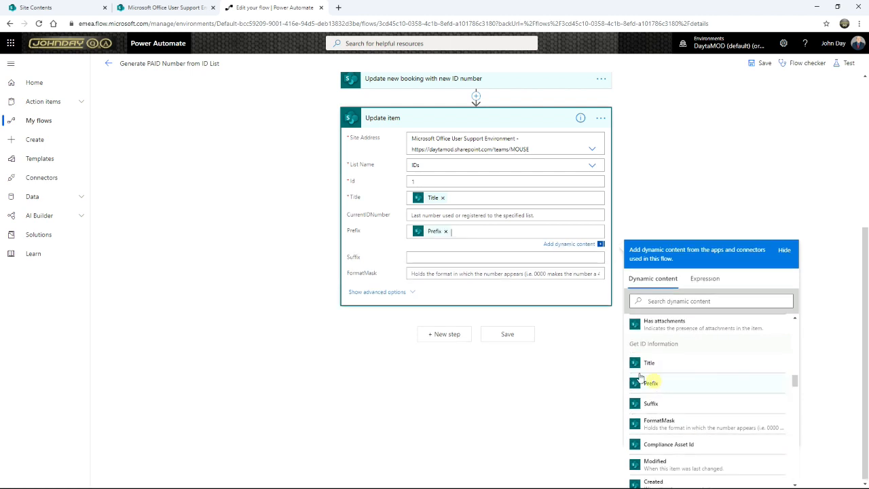
# Step: Fill the Update item action's Suffix and FormatMask with the matching dynamic values from Get ID Information
pyautogui.click(465, 257)
pyautogui.moveTo(795, 344); pyautogui.dragTo(794, 400)
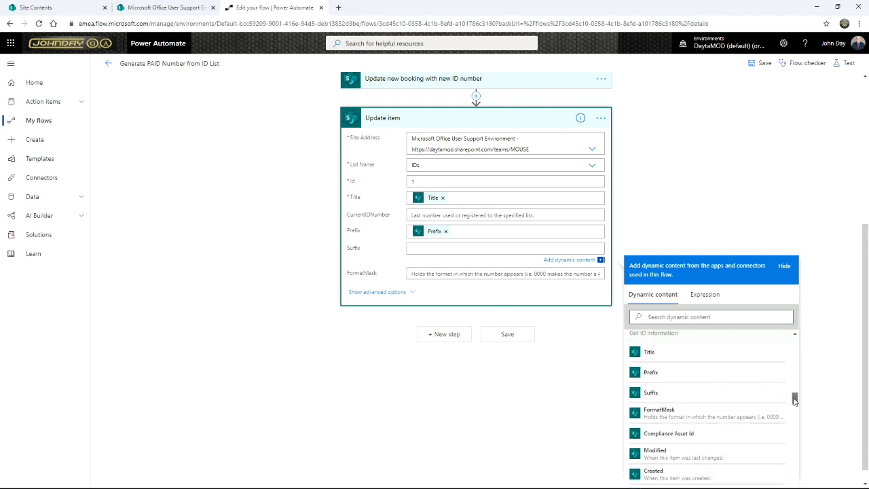
pyautogui.click(651, 393)
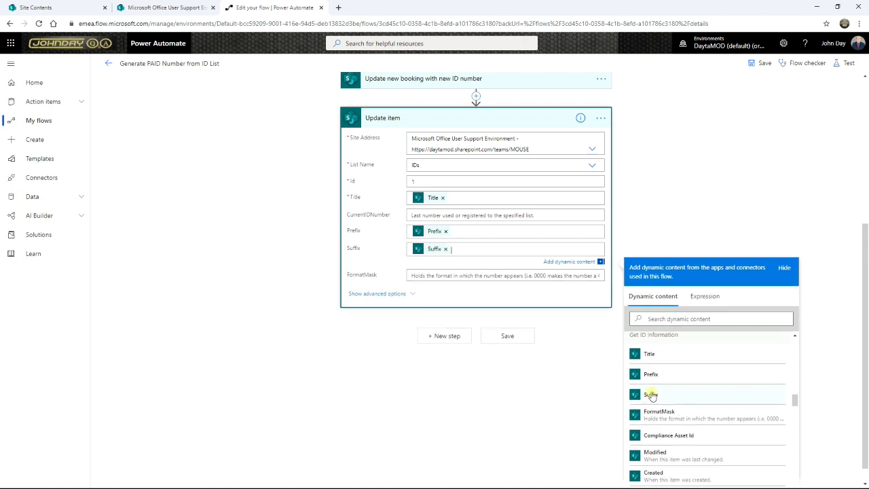
pyautogui.click(437, 273)
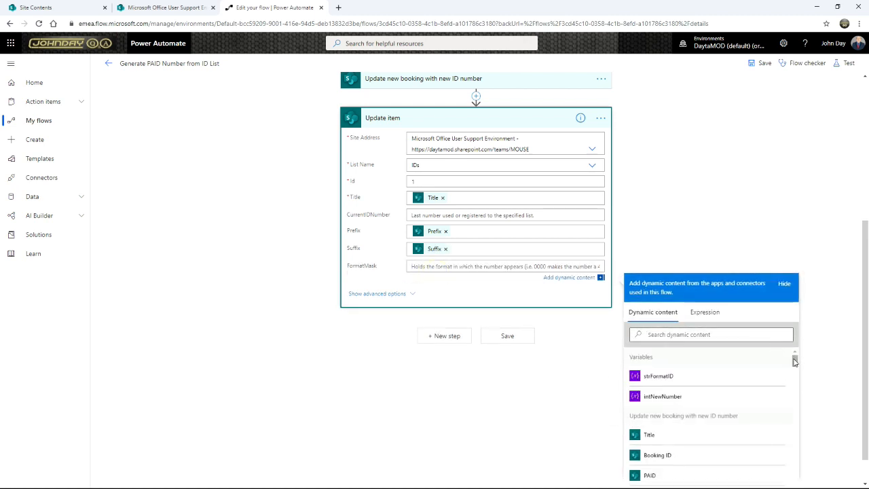
pyautogui.moveTo(795, 361); pyautogui.dragTo(794, 419)
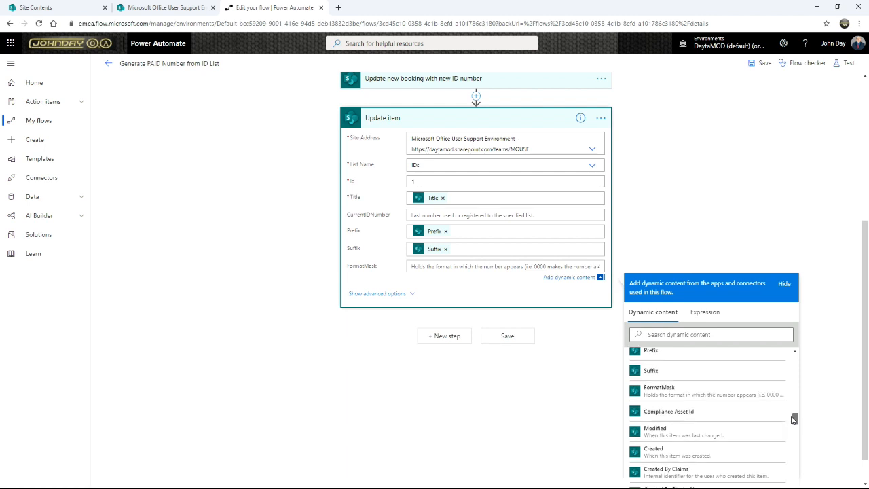
pyautogui.click(663, 390)
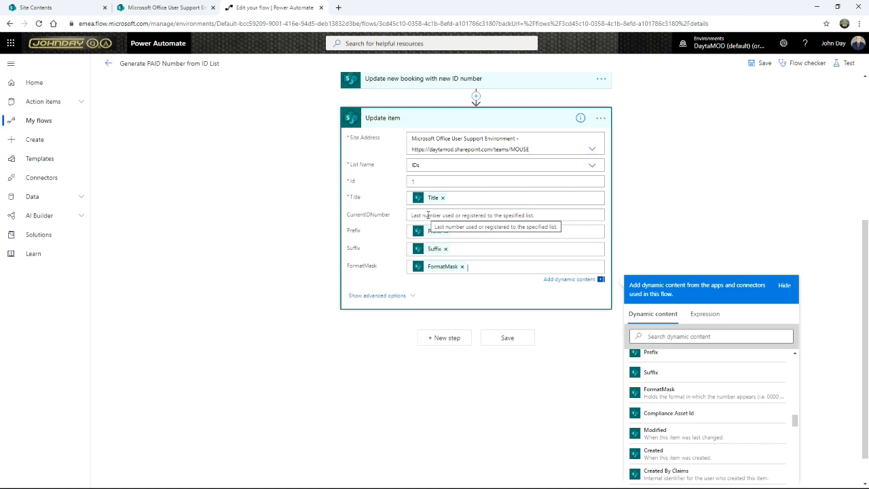
# Step: Set the Update item action's CurrentIDNumber to the intNewNumber variable
pyautogui.click(427, 215)
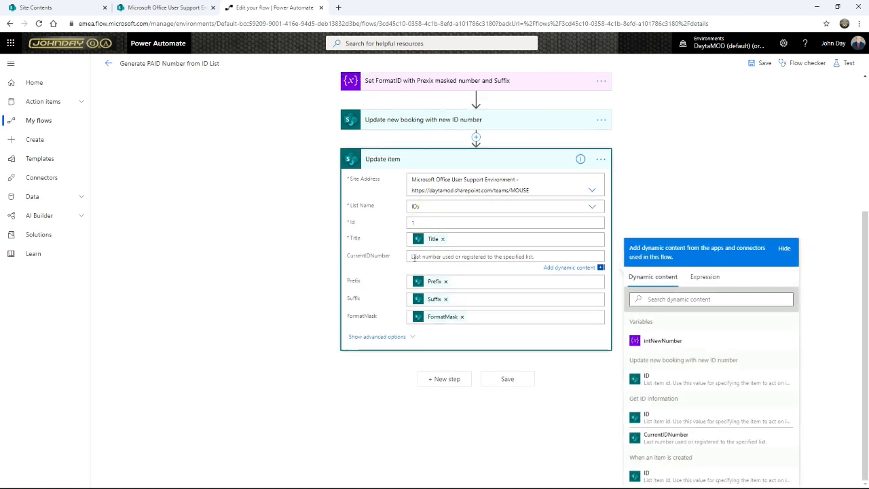
pyautogui.click(663, 344)
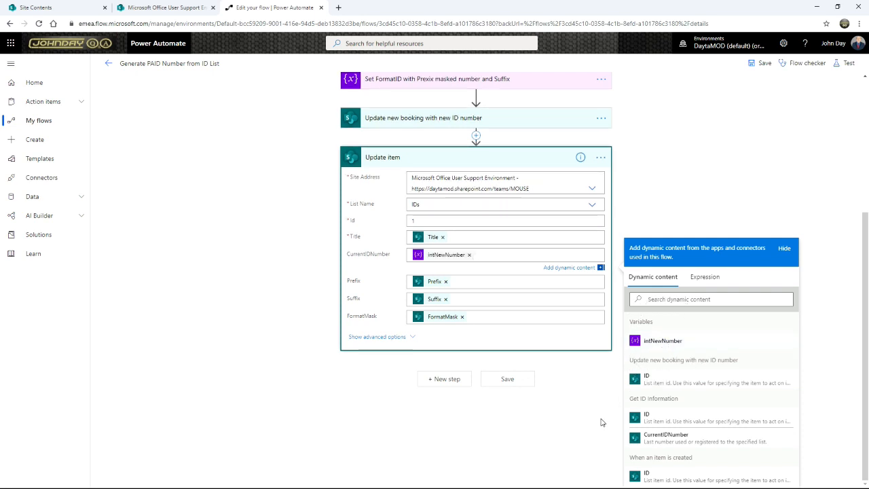
pyautogui.click(731, 192)
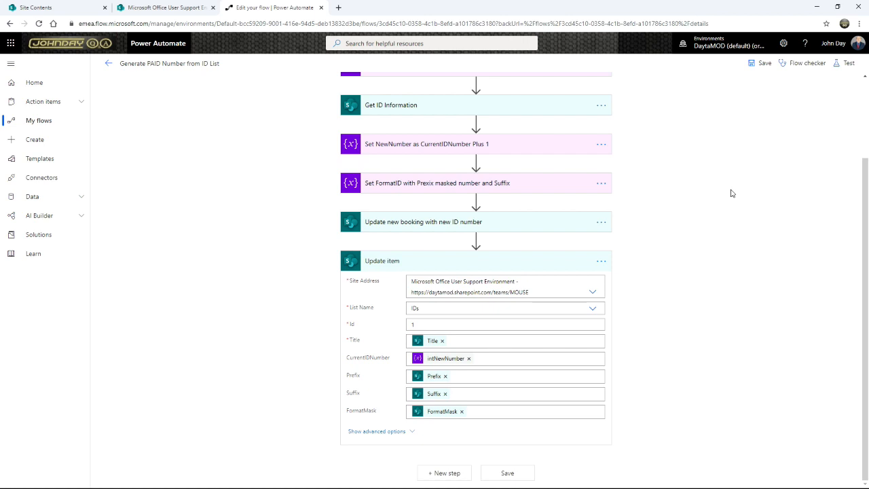
# Step: Rename the last Update item action as "Update ID Information"
pyautogui.click(599, 264)
pyautogui.click(597, 264)
pyautogui.click(638, 249)
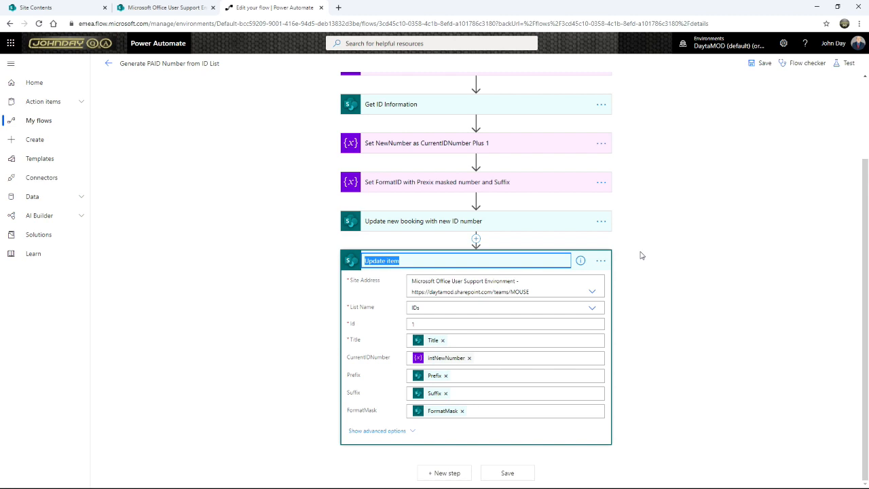
pyautogui.press('End')
pyautogui.hotkey('ctrl', 'shift', 'Left')
pyautogui.write('ID Information')
pyautogui.press('Return')
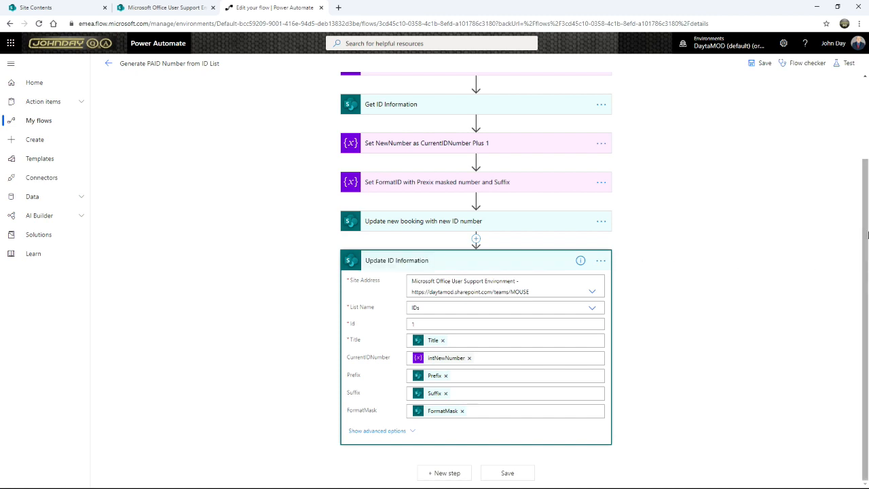
pyautogui.moveTo(863, 230); pyautogui.dragTo(866, 145)
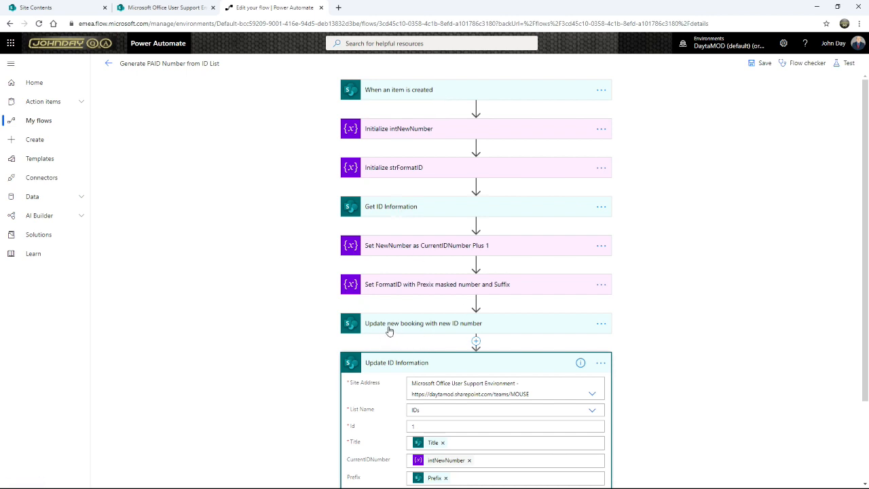
pyautogui.moveTo(330, 205); pyautogui.dragTo(328, 401)
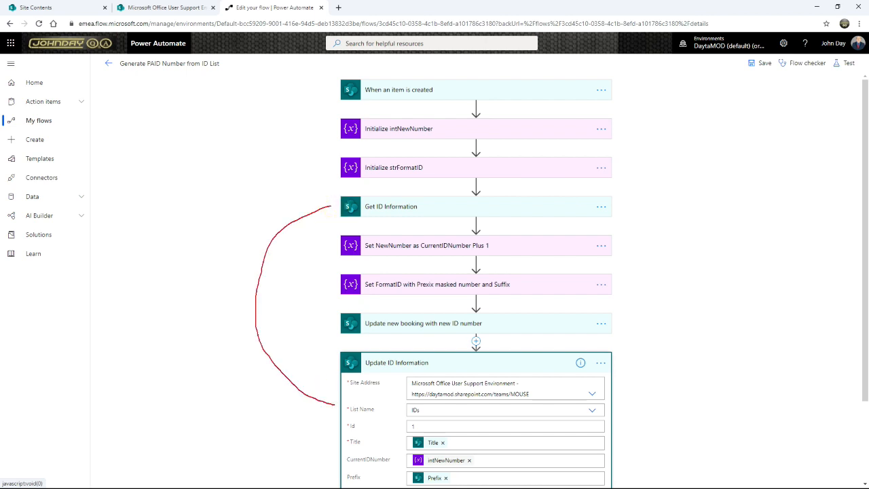
pyautogui.moveTo(328, 94)
pyautogui.mouseDown()
pyautogui.moveTo(273, 312)
pyautogui.moveTo(325, 325)
pyautogui.mouseUp()
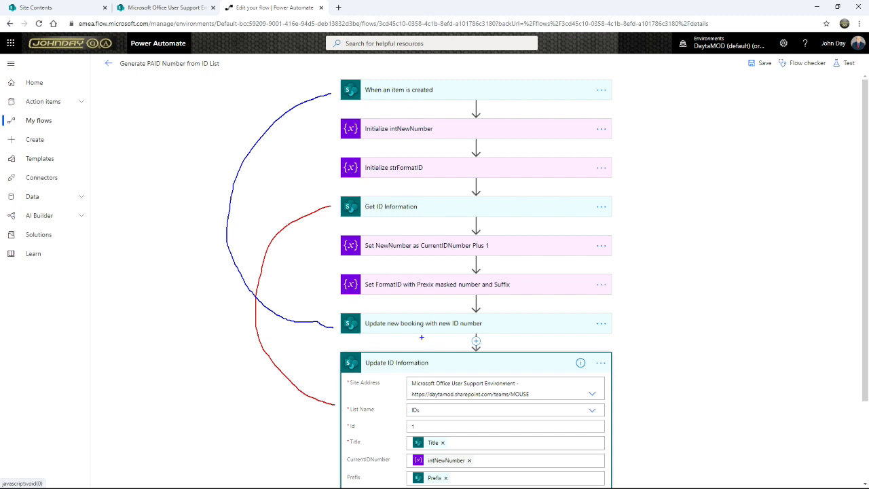
pyautogui.moveTo(399, 314); pyautogui.dragTo(424, 332)
pyautogui.moveTo(386, 84); pyautogui.dragTo(404, 98)
# Step: Rename the flow's trigger from "When an item is created" to "When a booking is created"
pyautogui.click(601, 89)
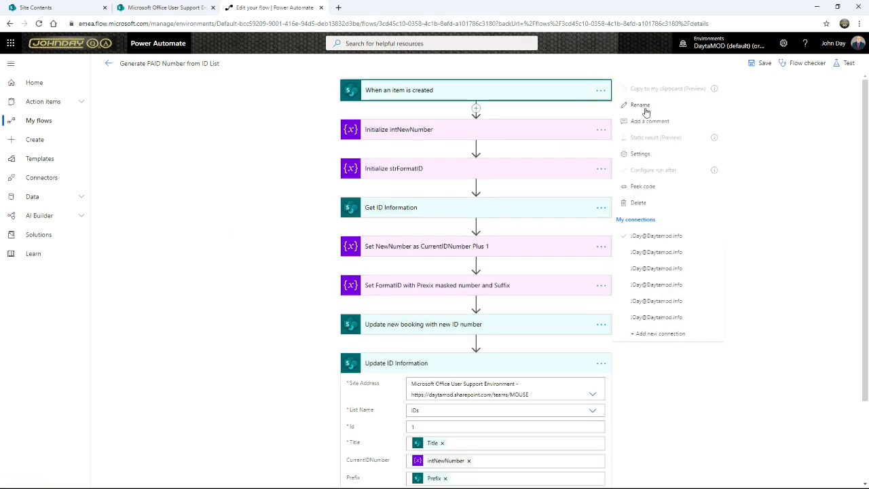
pyautogui.click(642, 108)
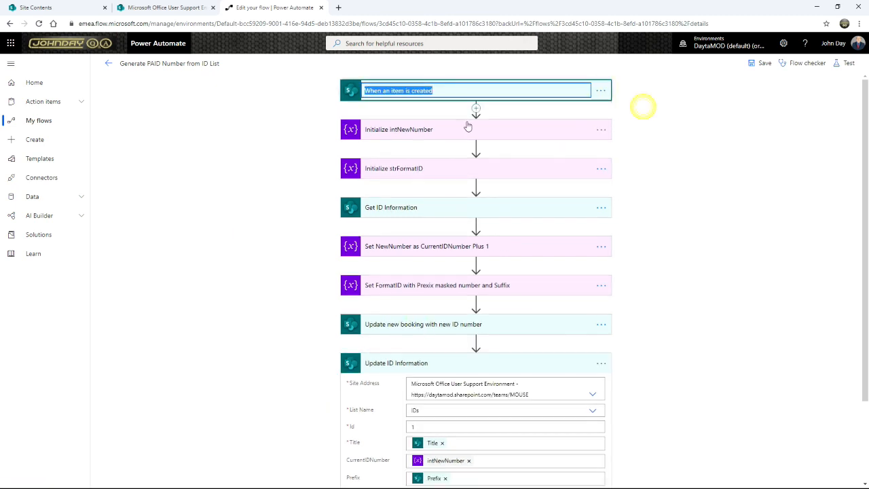
pyautogui.click(390, 90)
pyautogui.press('ctrl')
pyautogui.press('Left')
pyautogui.hotkey('ctrl', 'shift', 'Right')
pyautogui.hotkey('ctrl', 'shift', 'Right')
pyautogui.write('booking')
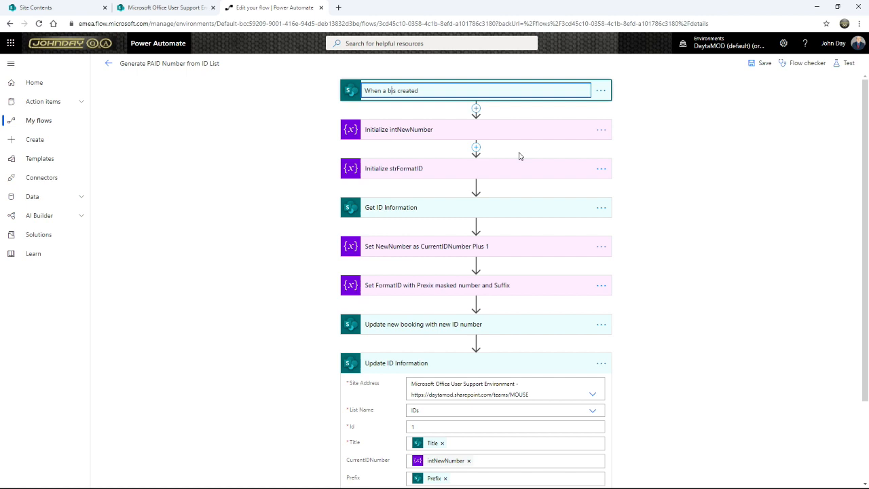
pyautogui.press('Return')
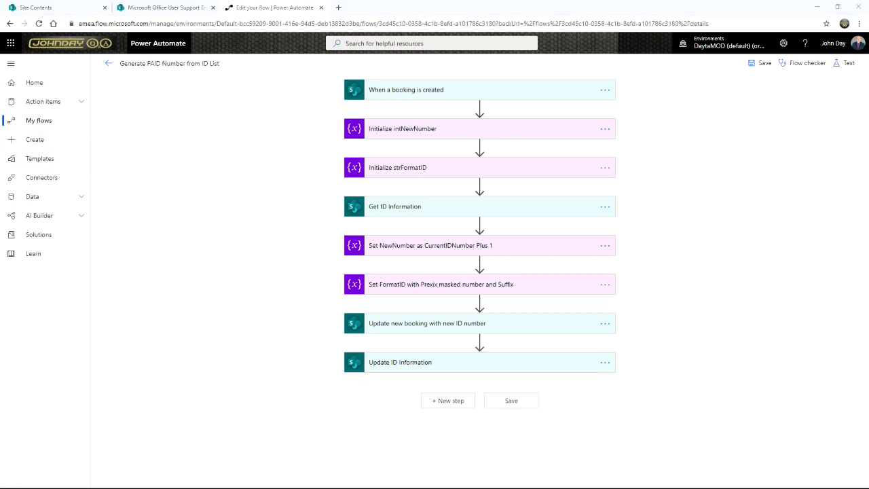
# Step: Save the flow and dismiss the SharePoint site address tips
pyautogui.click(480, 362)
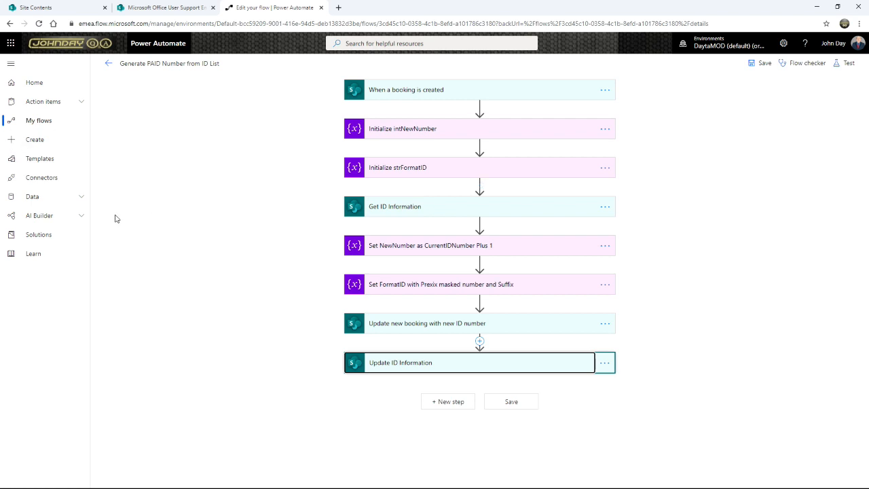
pyautogui.click(761, 64)
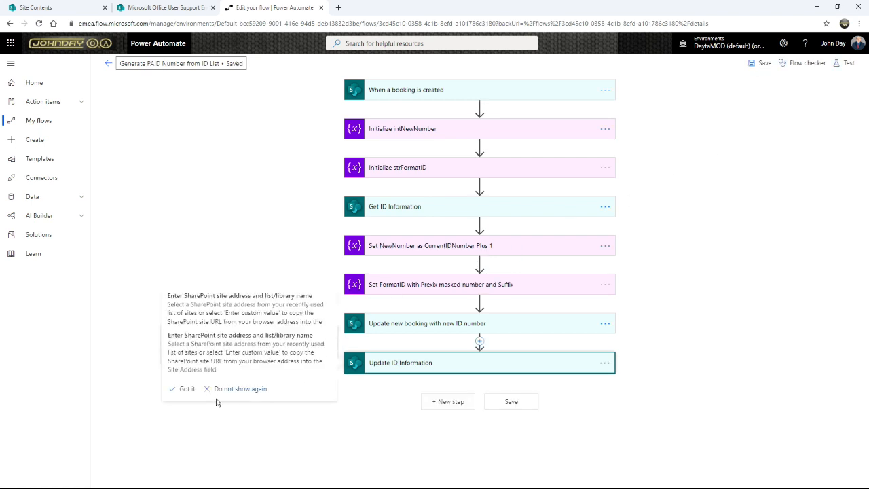
pyautogui.click(187, 389)
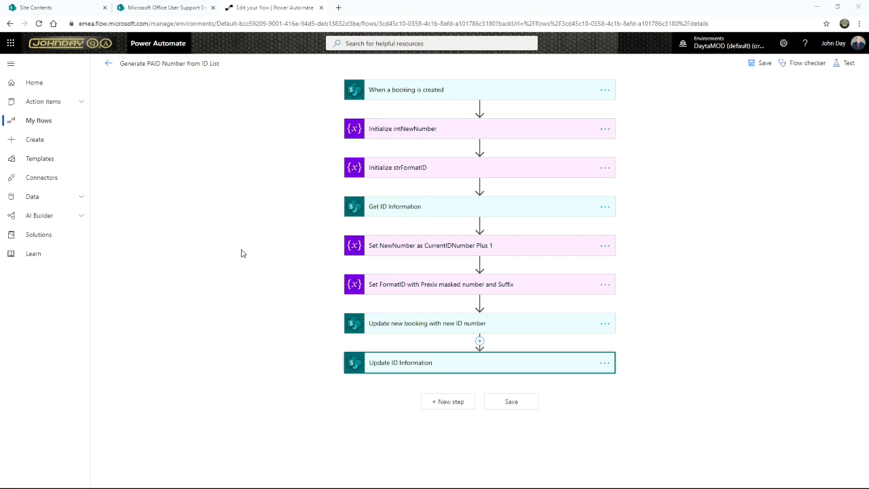
# Step: Add a new item to the SharePoint Bookings list titled "New booking using the ID List numbers" and save it
pyautogui.click(163, 7)
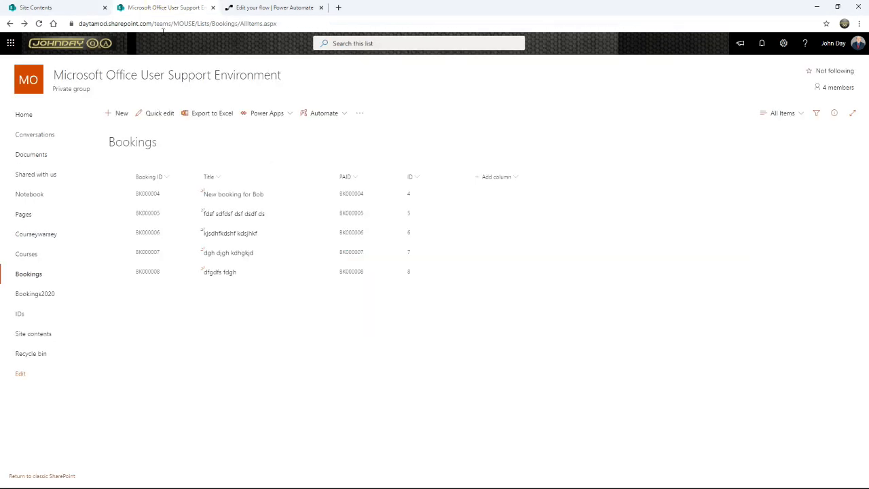
pyautogui.click(206, 316)
pyautogui.click(124, 115)
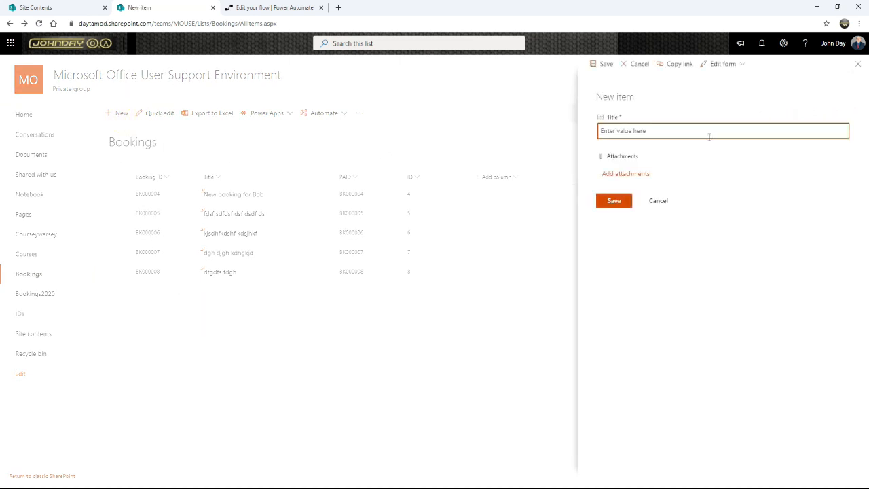
pyautogui.write('New booking using the ID List numbers')
pyautogui.click(613, 201)
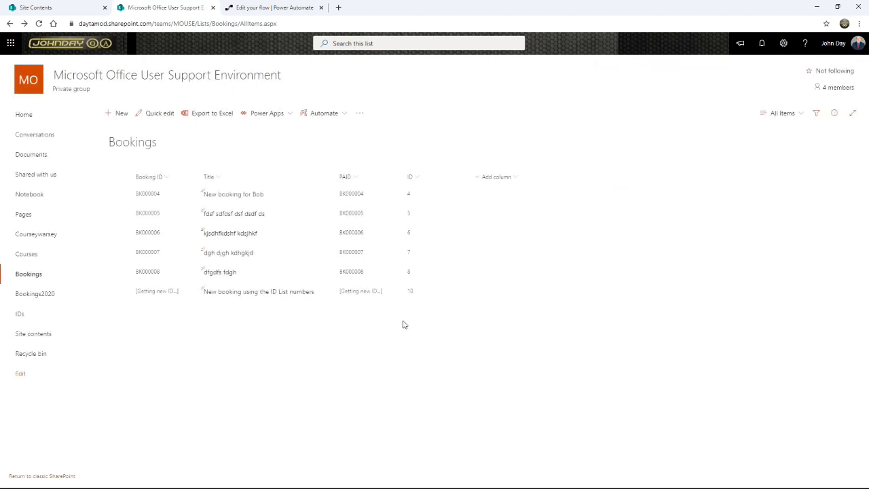
pyautogui.click(354, 301)
pyautogui.press('ctrl')
pyautogui.press('ctrl')
pyautogui.press('ctrl')
pyautogui.press('ctrl')
pyautogui.press('ctrl')
pyautogui.press('ctrl')
pyautogui.press('ctrl')
pyautogui.press('ctrl')
pyautogui.press('ctrl')
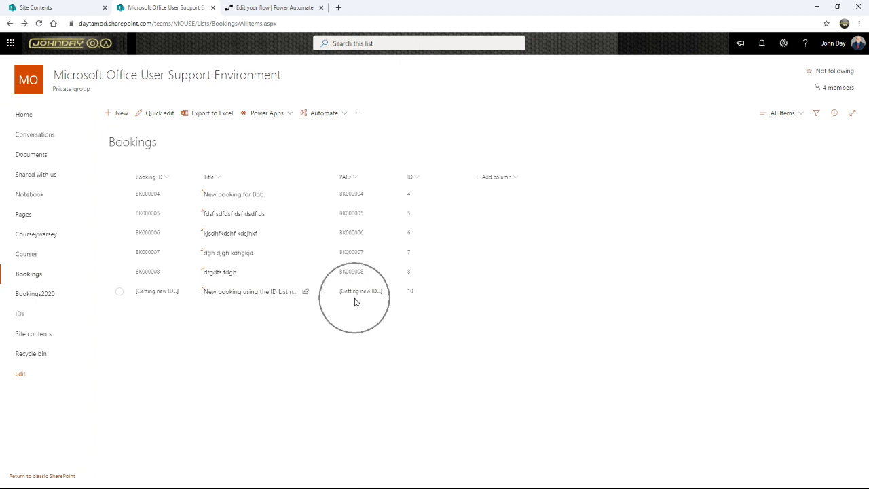
pyautogui.press('ctrl')
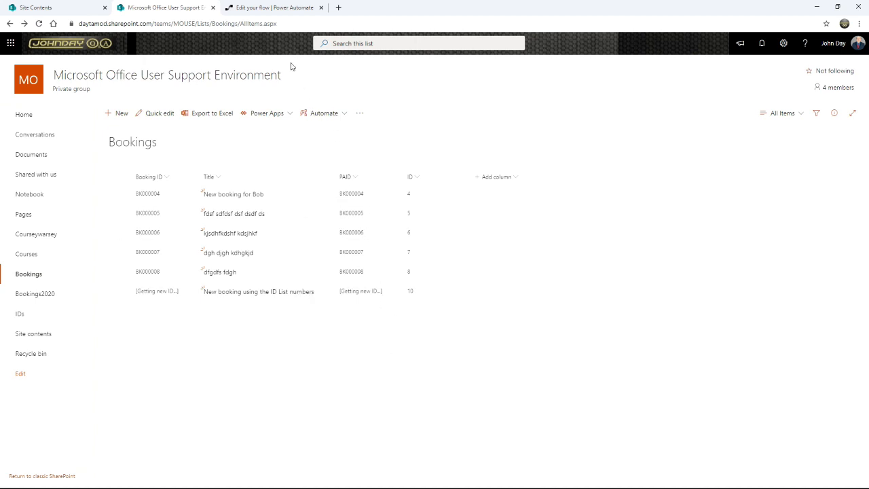
# Step: Reload the SharePoint Bookings list to check the new booking's PAID value
pyautogui.click(280, 10)
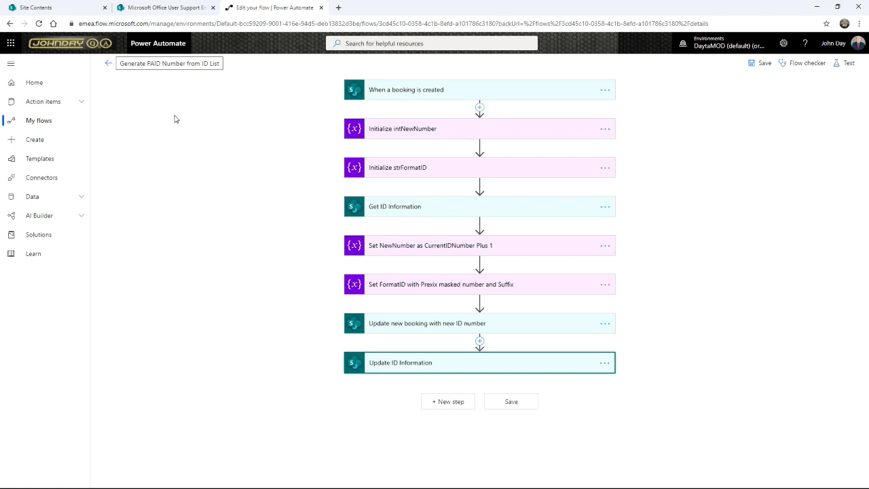
pyautogui.click(163, 10)
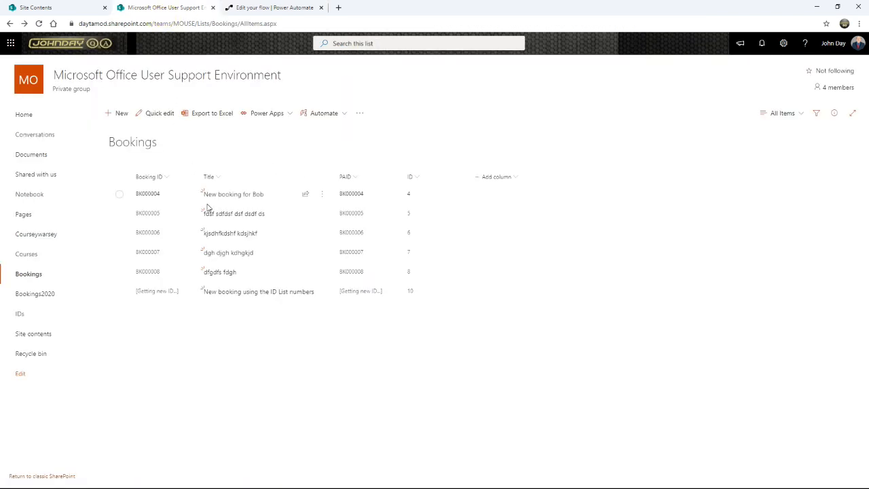
pyautogui.press('F5')
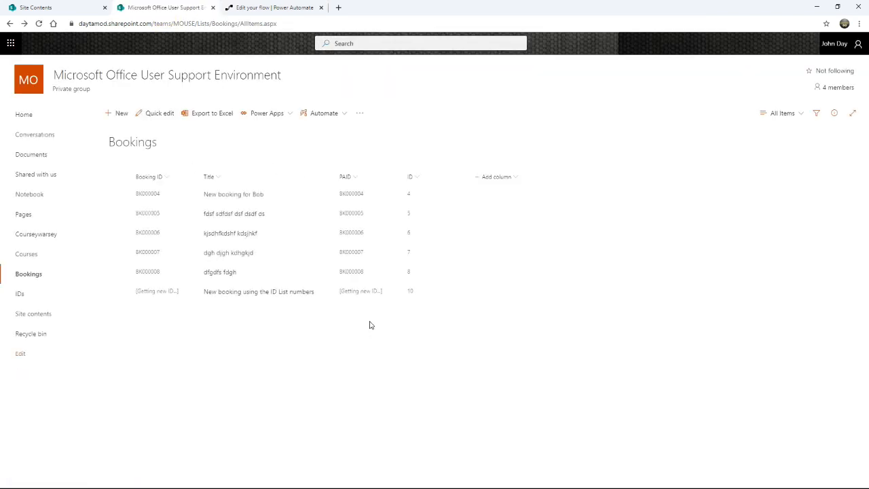
# Step: Leave the flow editor in Power Automate and check the flow's 28-day run history
pyautogui.click(271, 7)
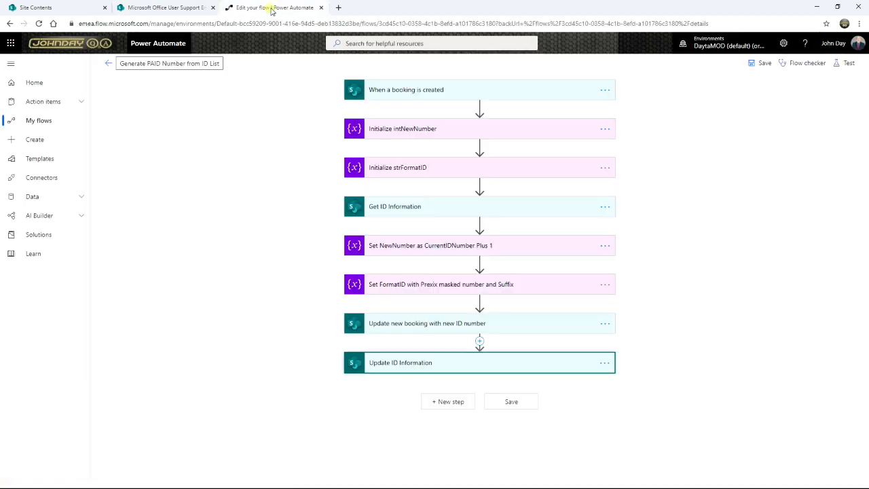
pyautogui.click(109, 65)
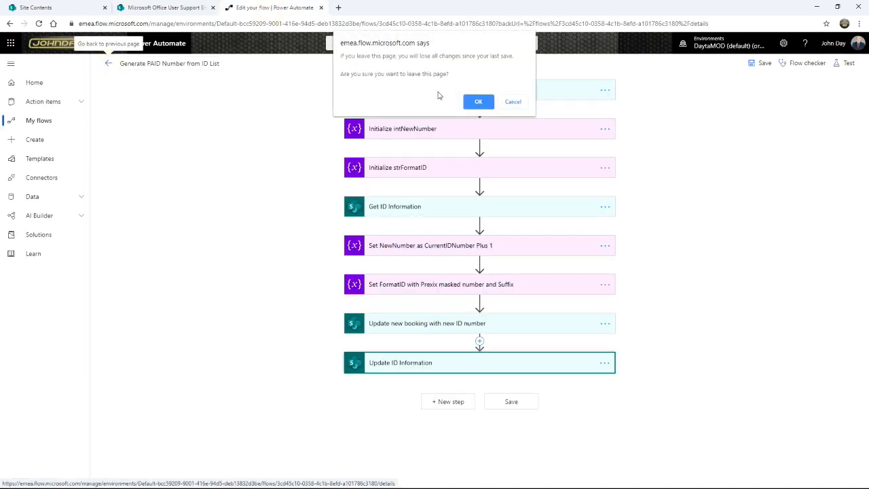
pyautogui.click(479, 102)
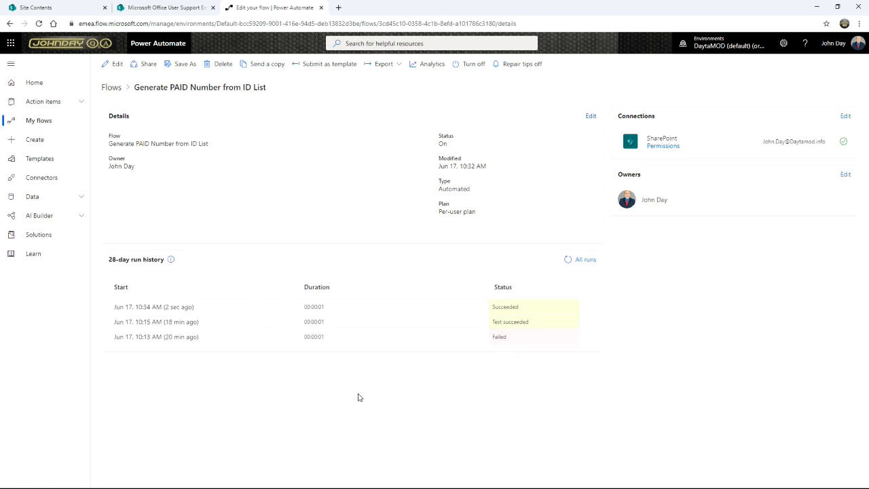
pyautogui.click(500, 339)
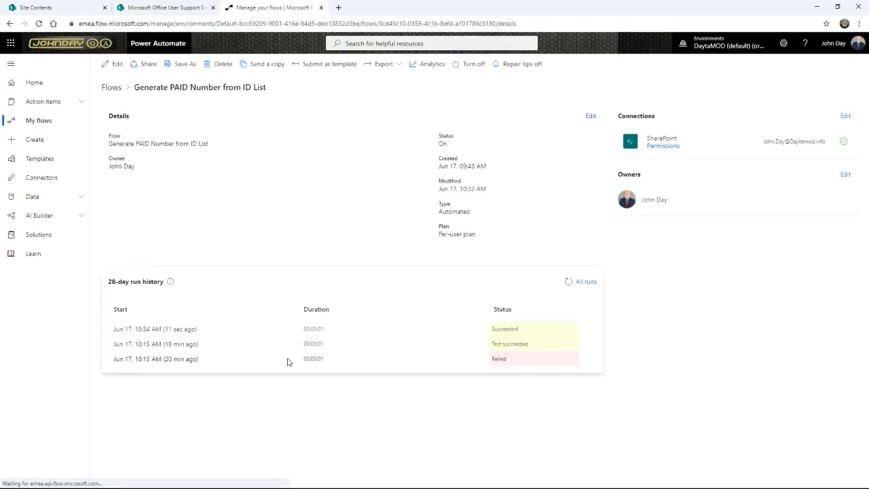
# Step: Open the failed flow run and examine the error on Set NewNumber as CurrentIDNumber Plus 1 and the Initialize intNewNumber inputs
pyautogui.click(151, 360)
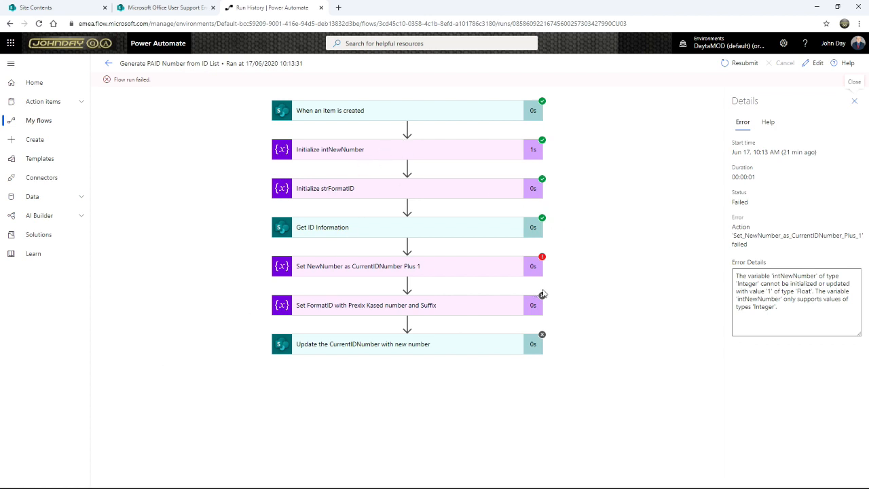
pyautogui.click(402, 272)
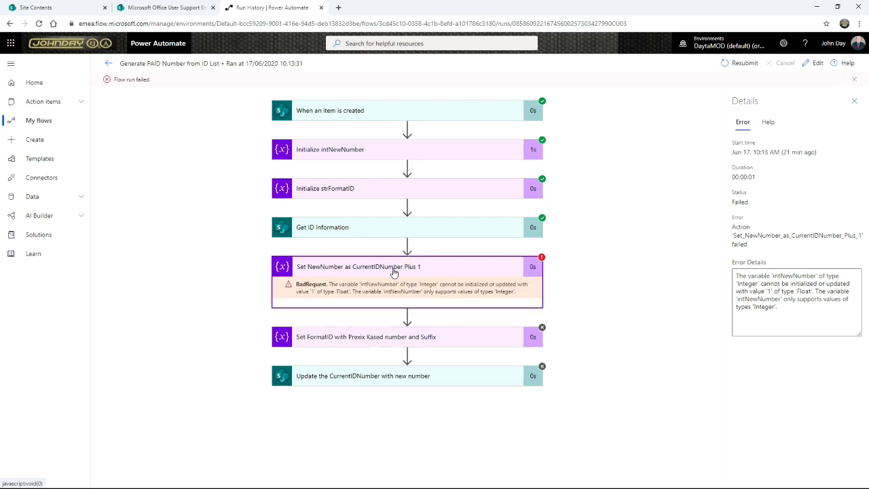
pyautogui.click(366, 151)
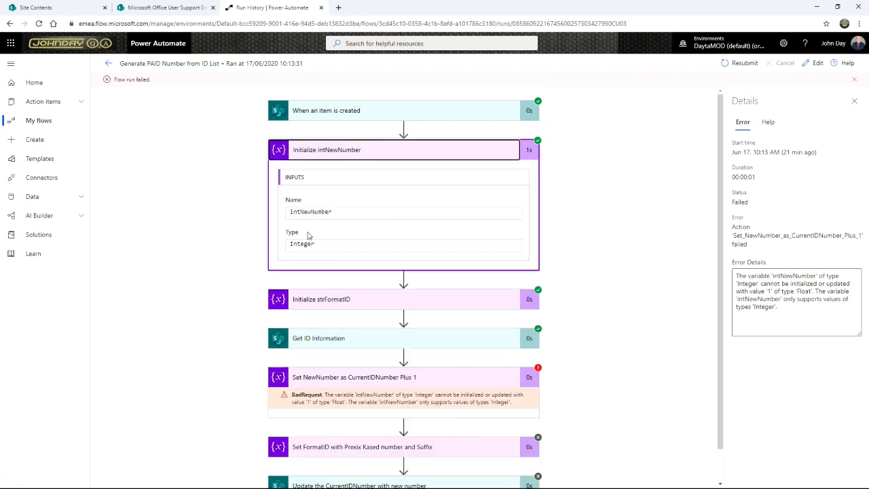
# Step: Try a new Number column with 0 decimal places in the SharePoint Bookings list and discard it
pyautogui.click(171, 10)
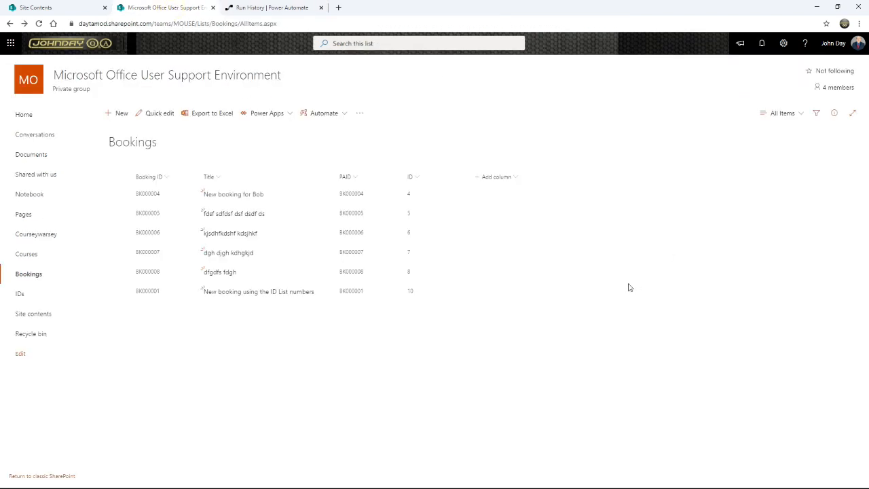
pyautogui.click(520, 178)
pyautogui.click(486, 236)
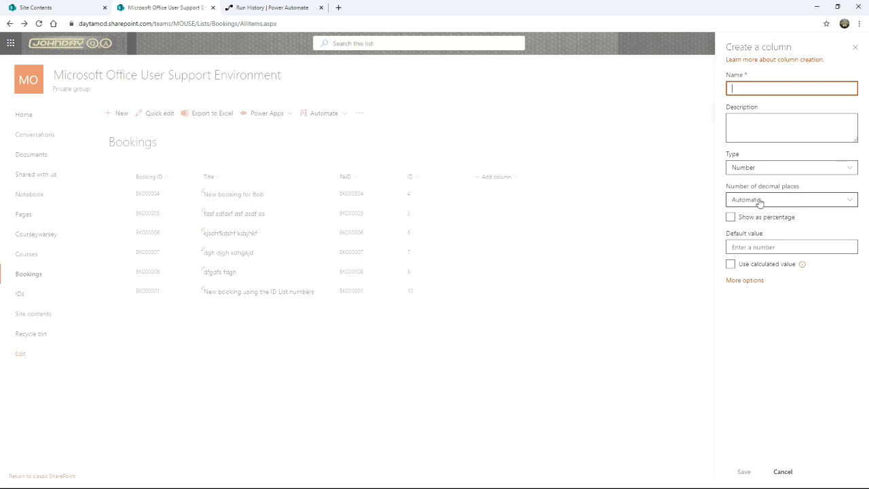
pyautogui.click(787, 200)
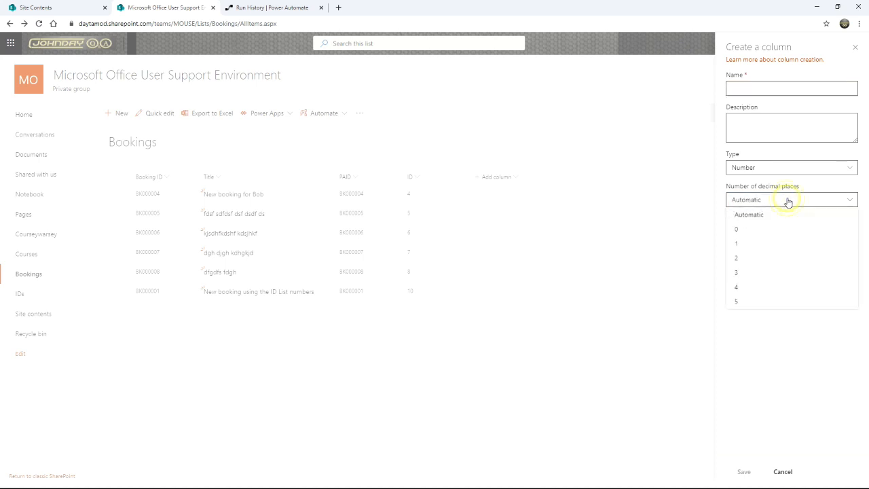
pyautogui.click(753, 230)
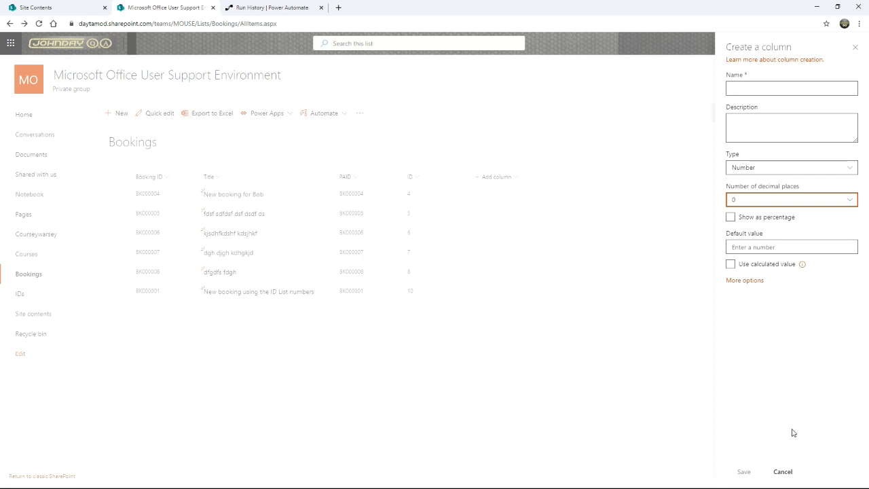
pyautogui.click(785, 471)
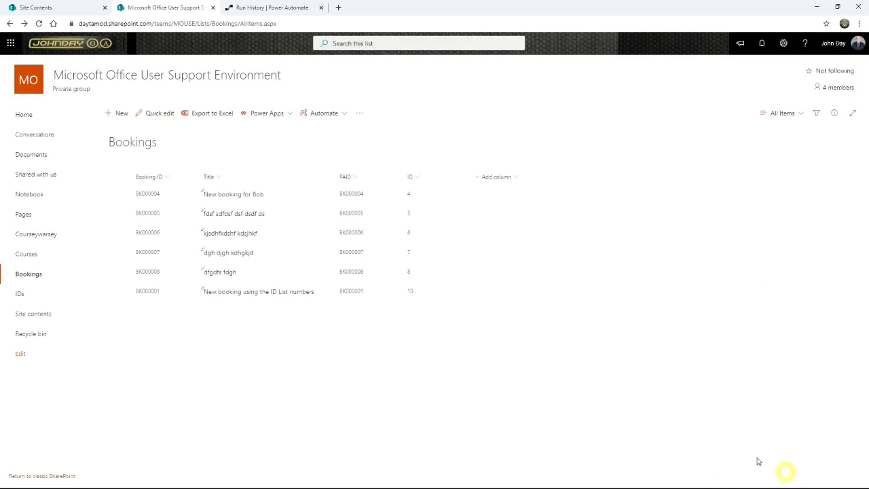
# Step: Return to Power Automate, open the flow for editing, check the variable type in Initialize intNewNumber and save the flow
pyautogui.click(289, 11)
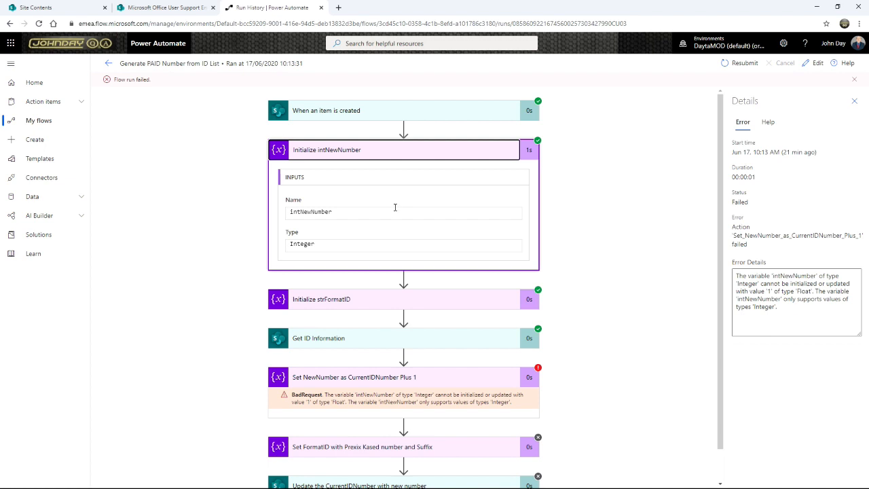
pyautogui.click(818, 63)
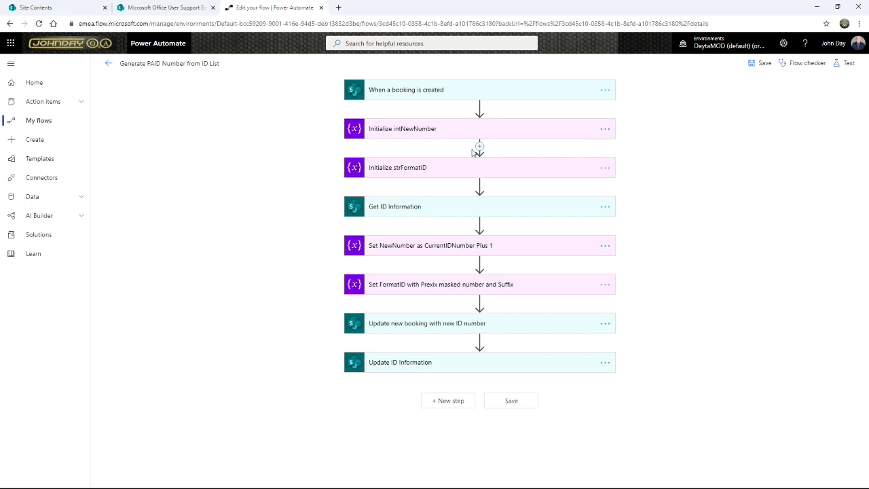
pyautogui.click(450, 133)
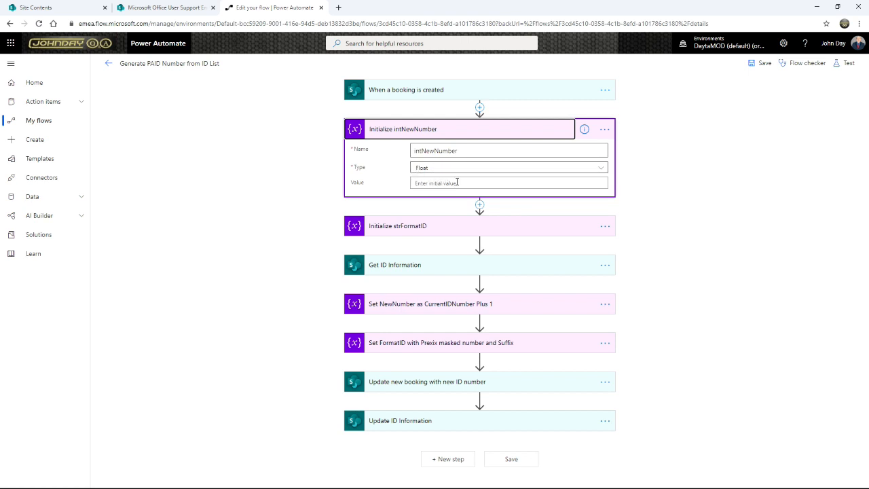
pyautogui.click(693, 203)
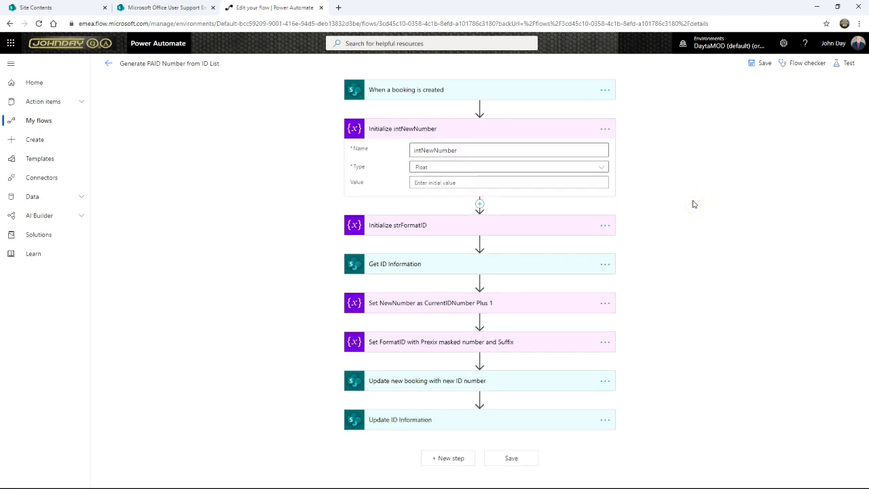
pyautogui.click(761, 63)
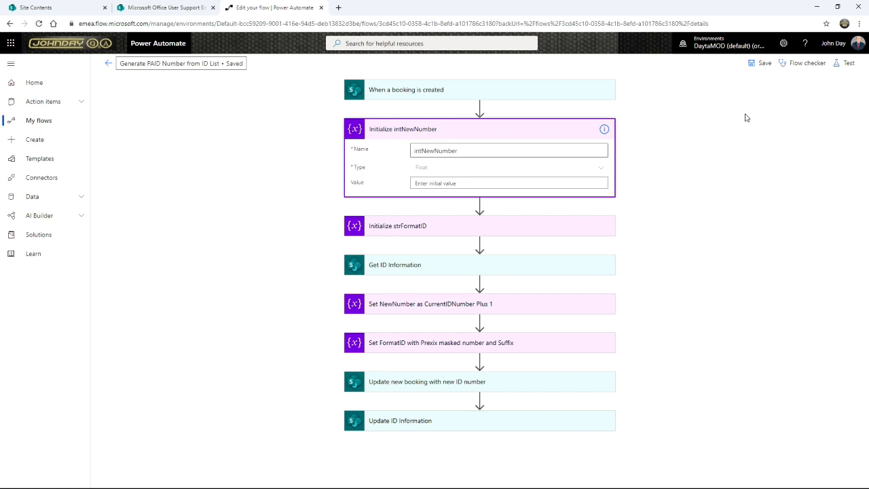
pyautogui.click(841, 63)
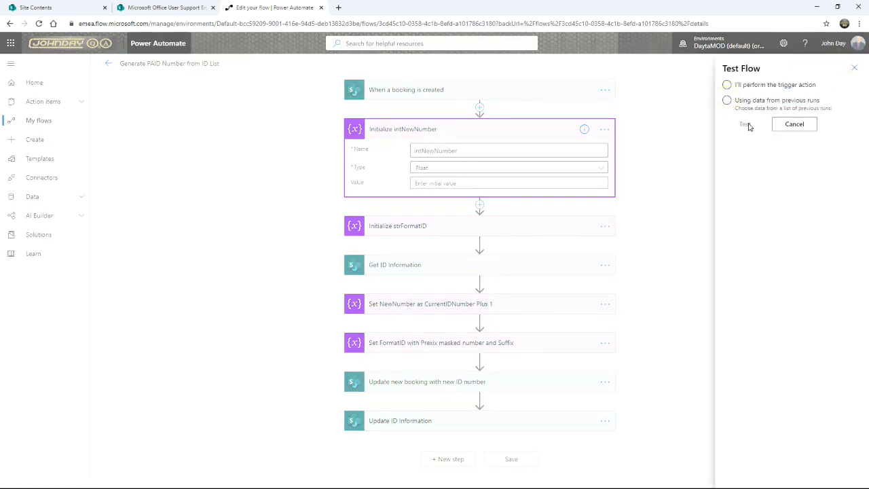
pyautogui.click(726, 86)
pyautogui.click(727, 100)
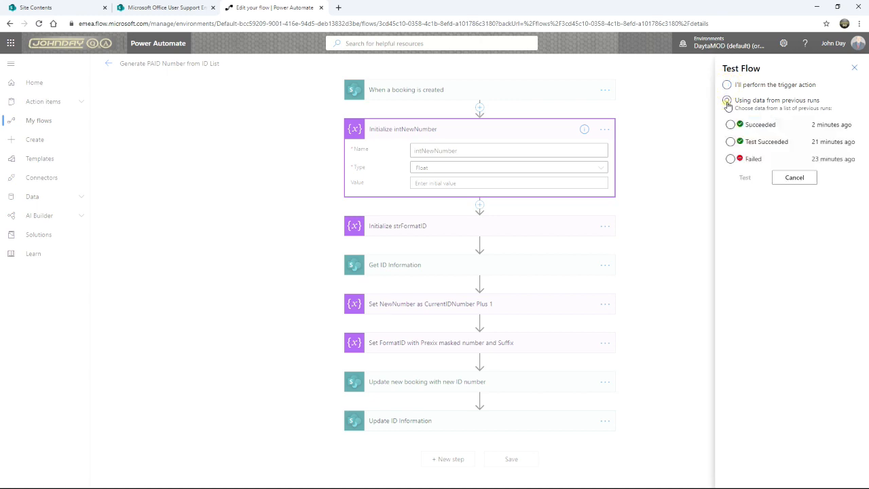
pyautogui.click(731, 159)
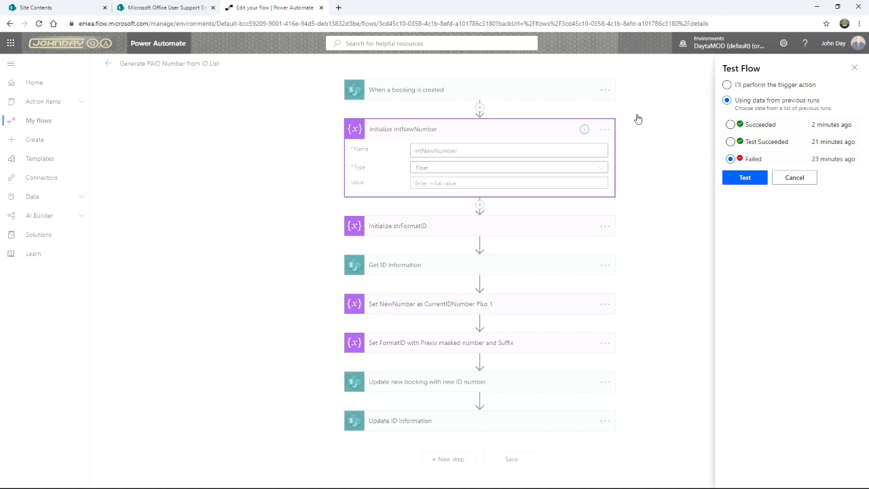
pyautogui.click(786, 182)
# Step: Reload the SharePoint Bookings list and check the Booking ID and PAID values of "New booking using the ID List numbers"
pyautogui.click(167, 7)
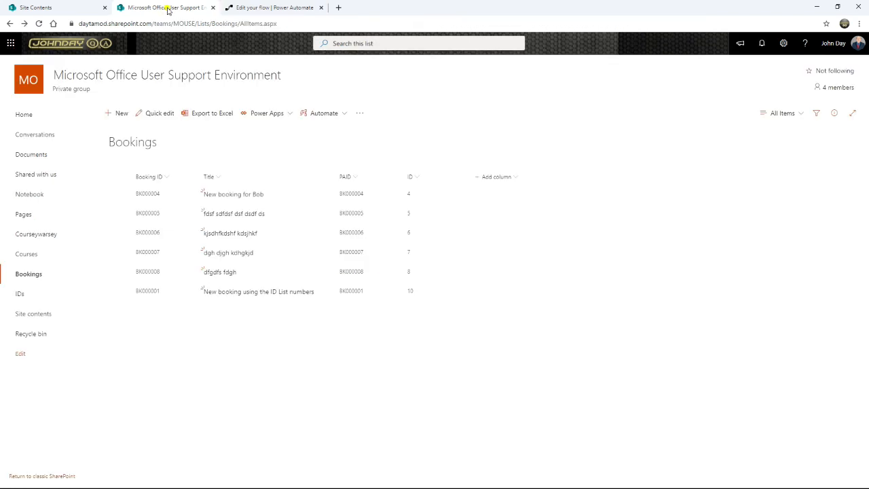
pyautogui.press('F5')
pyautogui.click(351, 297)
pyautogui.click(351, 298)
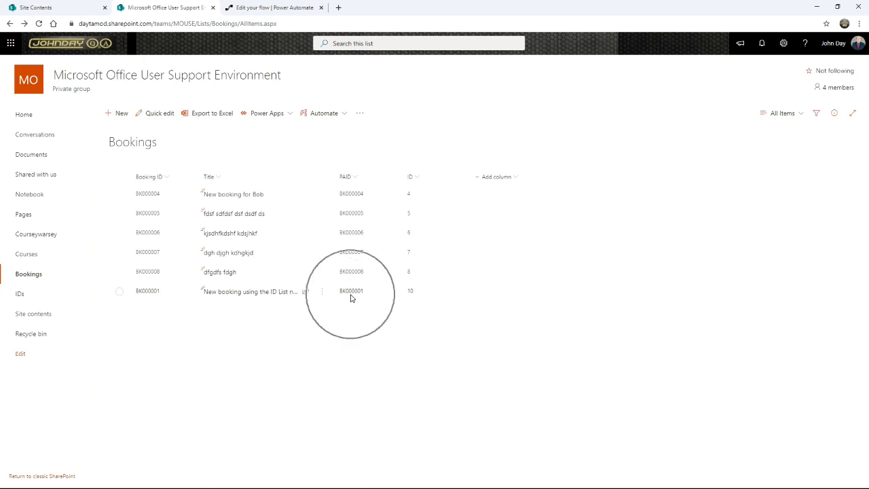
pyautogui.click(145, 298)
pyautogui.click(146, 299)
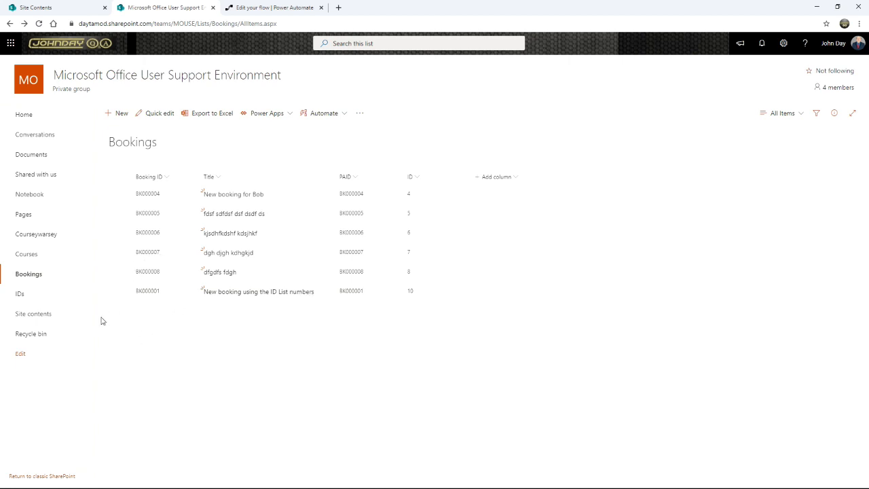
# Step: In the IDs list, set CurrentIDNumber to 100 for the Bookings PAID item, save it and close its details
pyautogui.click(20, 295)
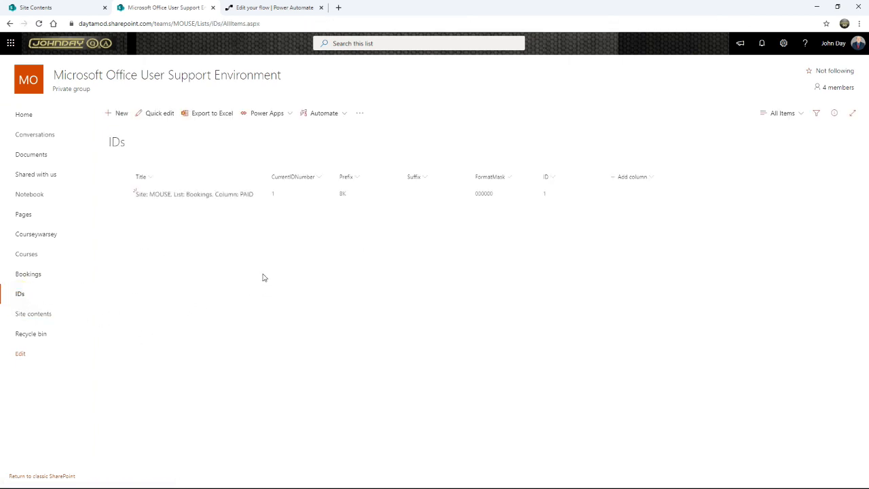
pyautogui.click(277, 201)
pyautogui.click(278, 201)
pyautogui.click(179, 201)
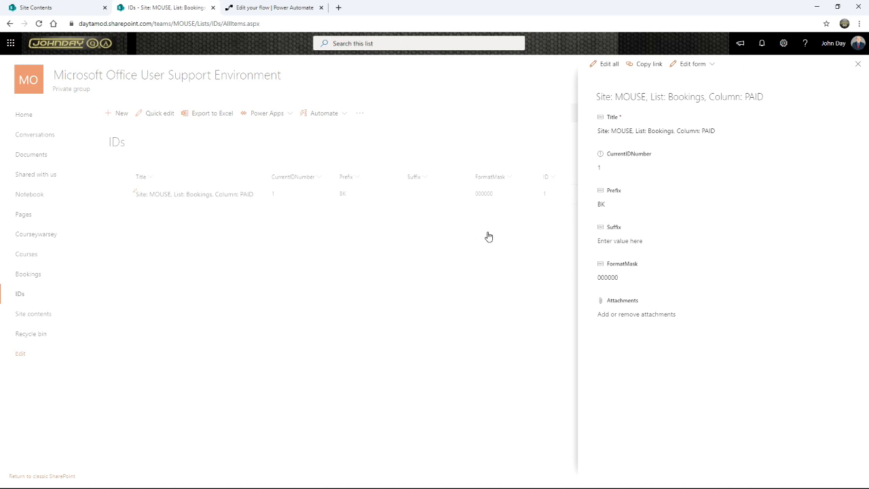
pyautogui.click(605, 65)
pyautogui.moveTo(616, 174); pyautogui.dragTo(557, 173)
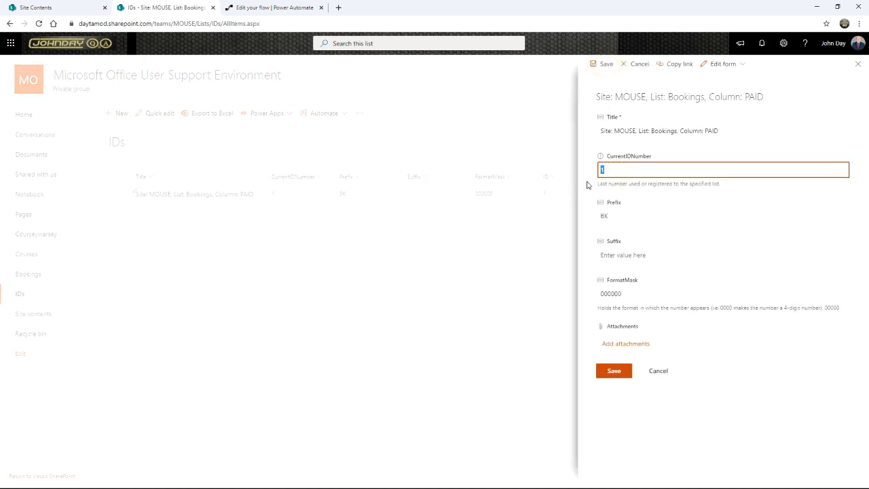
pyautogui.write('100')
pyautogui.click(614, 371)
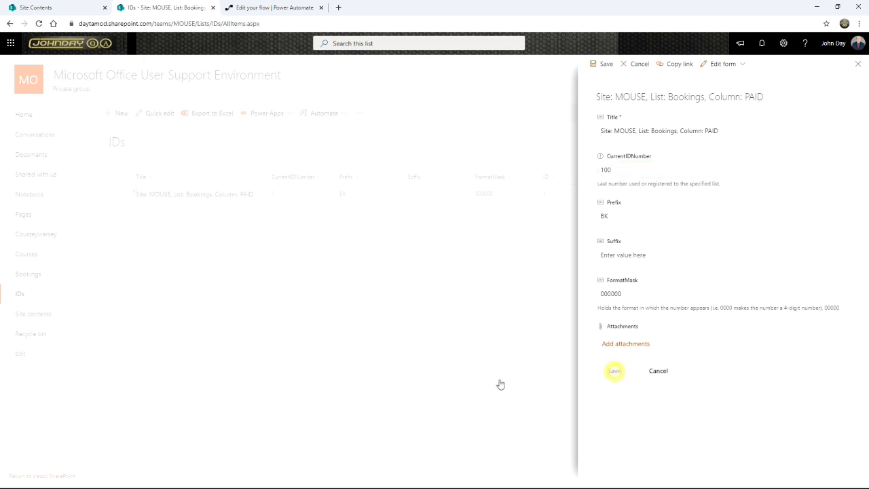
pyautogui.click(857, 64)
# Step: Add a new item titled "New number is at 100" to the Bookings list and save it
pyautogui.click(28, 274)
pyautogui.click(118, 114)
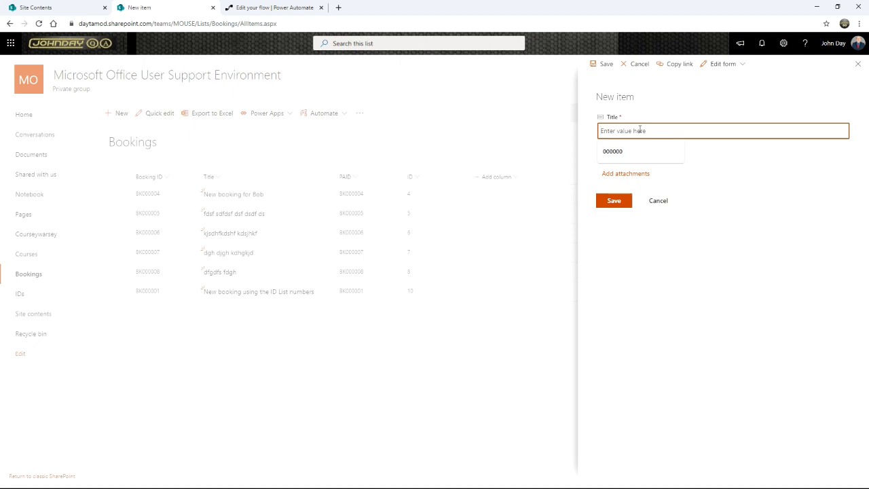
pyautogui.write('New number')
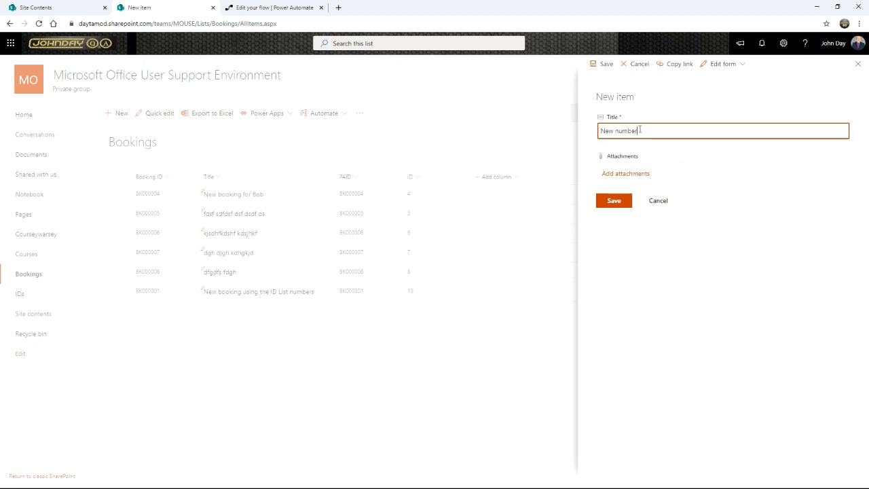
pyautogui.write(' is at 100')
pyautogui.hotkey('ctrl', 'a')
pyautogui.click(612, 199)
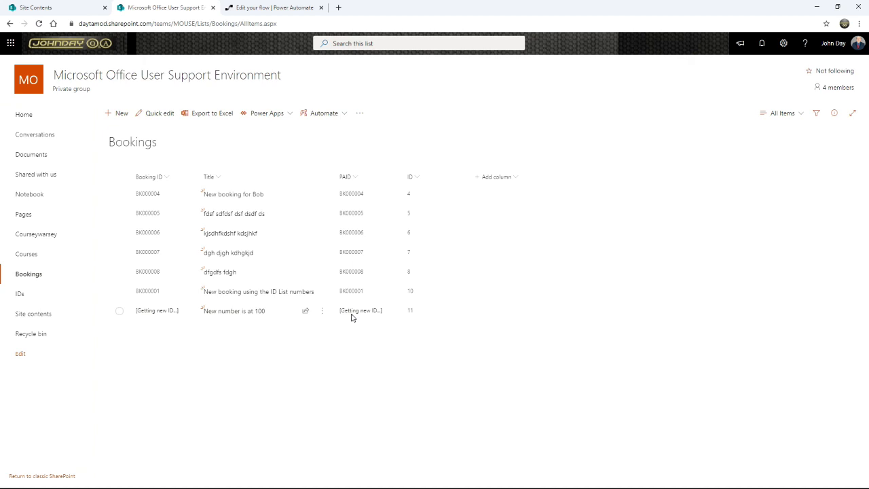
# Step: Reload the Bookings list, then leave the flow editor in Power Automate and refresh the flow's 28-day run history
pyautogui.press('F5')
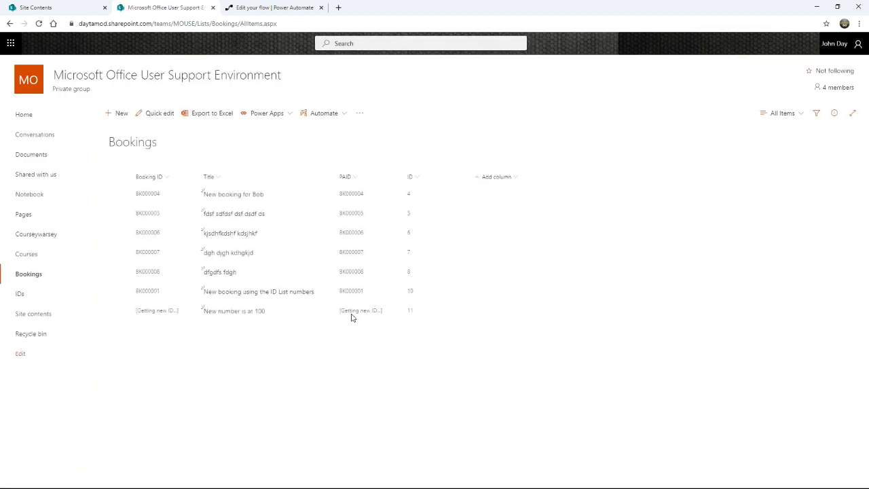
pyautogui.click(261, 8)
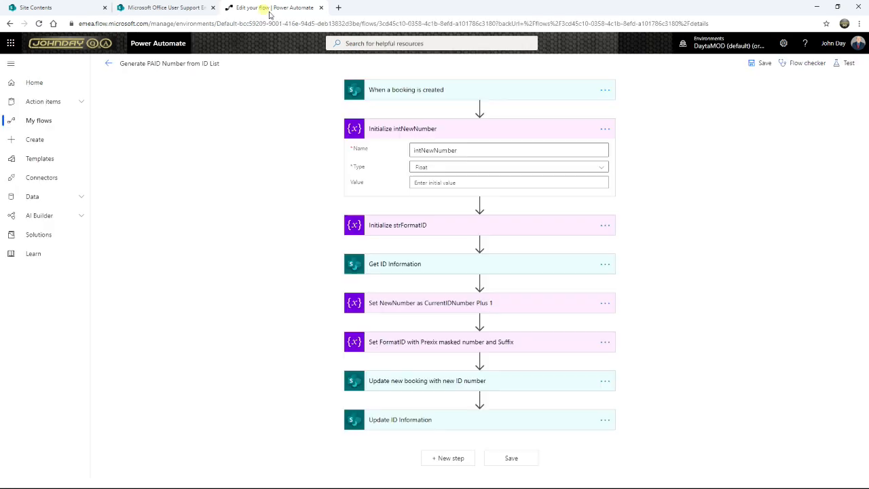
pyautogui.click(109, 63)
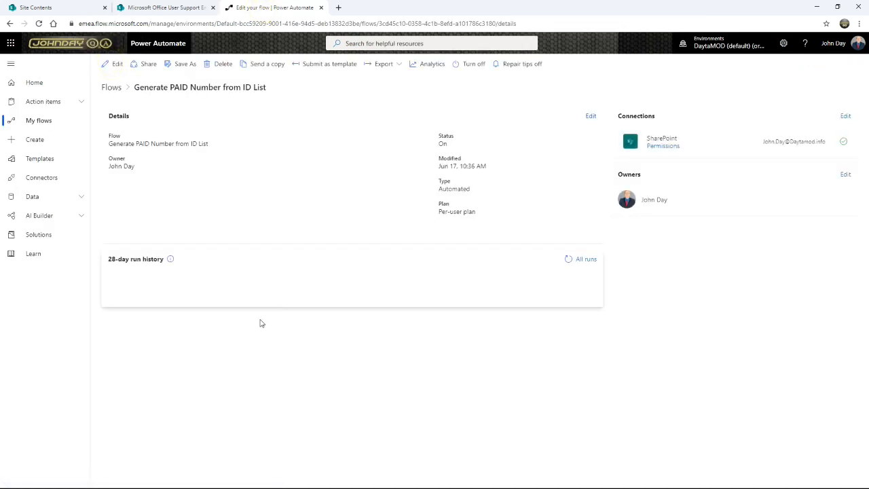
pyautogui.click(568, 260)
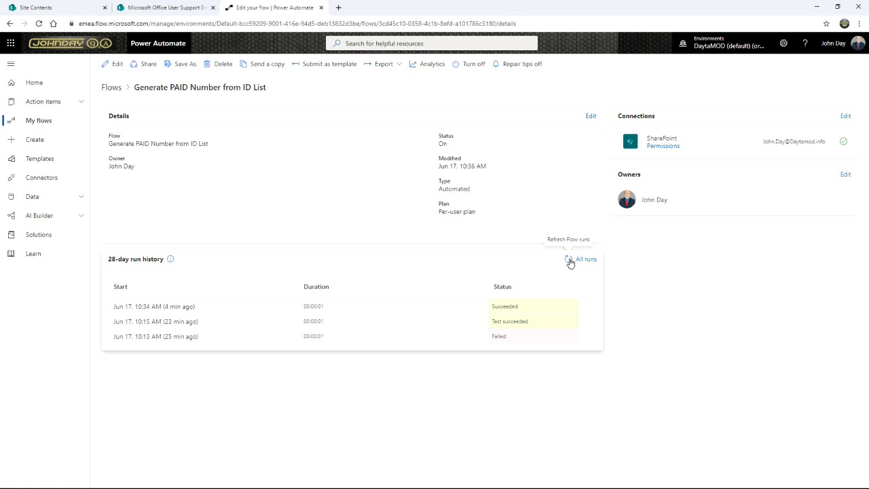
pyautogui.click(569, 260)
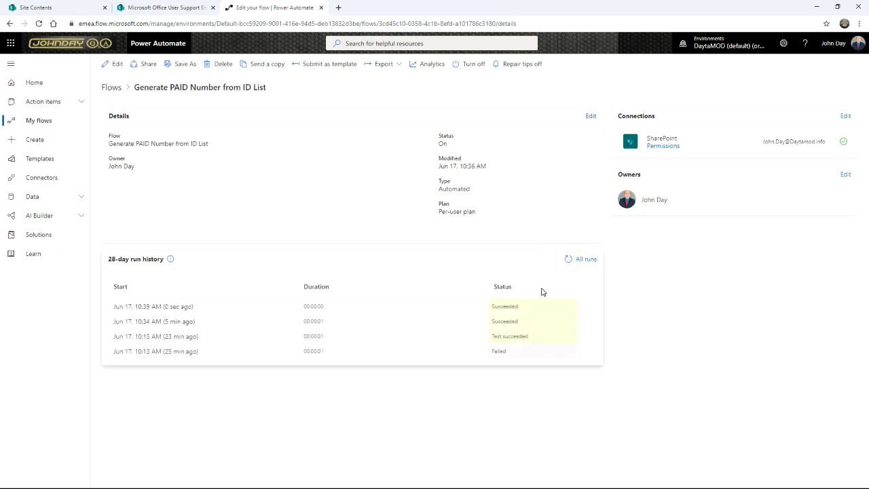
# Step: Reload the SharePoint Bookings list, check the Booking ID and PAID of "New number is at 100", and open the IDs list
pyautogui.click(163, 11)
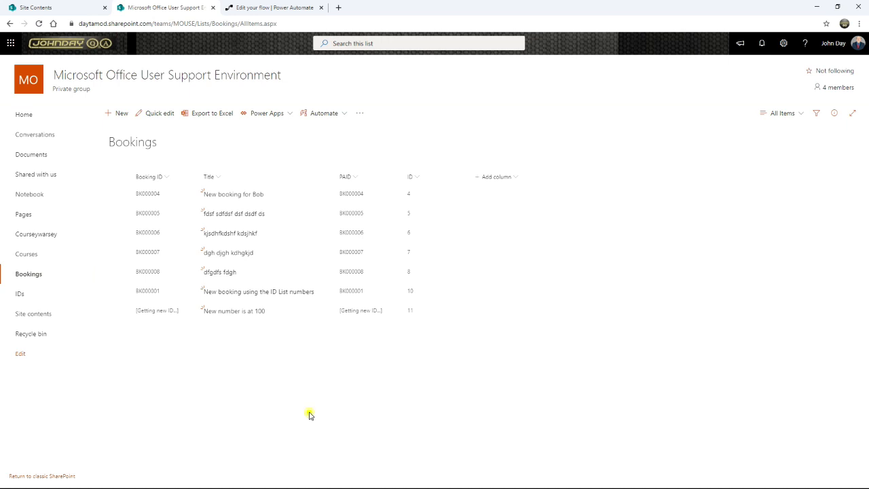
pyautogui.press('F5')
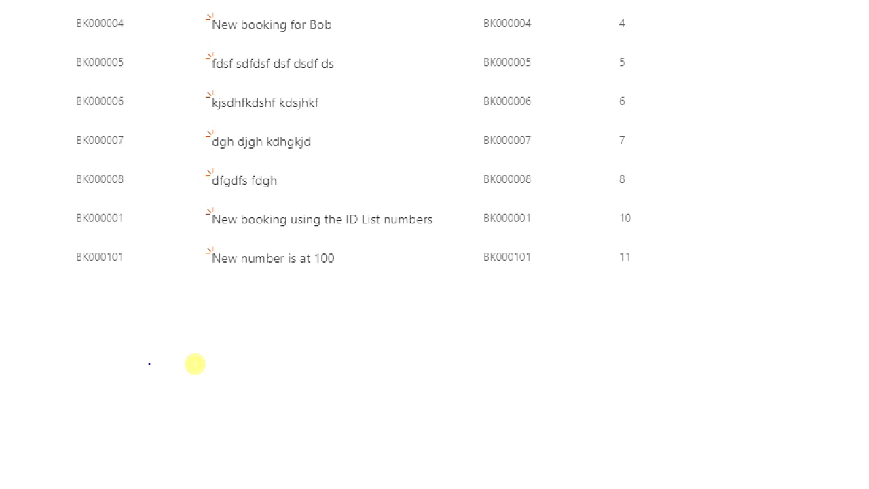
pyautogui.moveTo(64, 236); pyautogui.dragTo(142, 279)
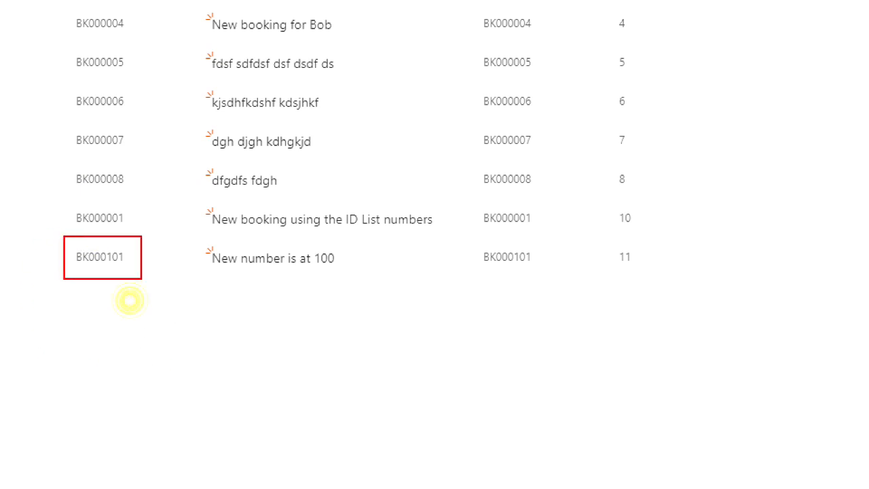
pyautogui.moveTo(467, 234); pyautogui.dragTo(517, 274)
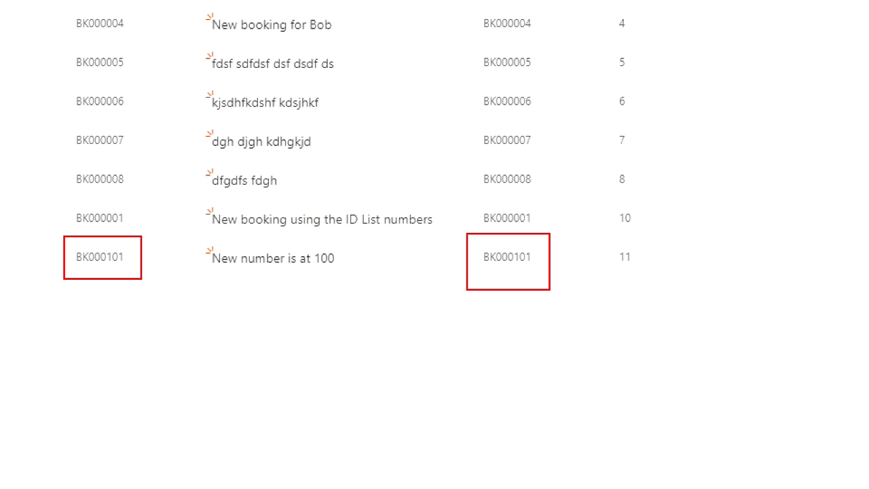
pyautogui.press('Escape')
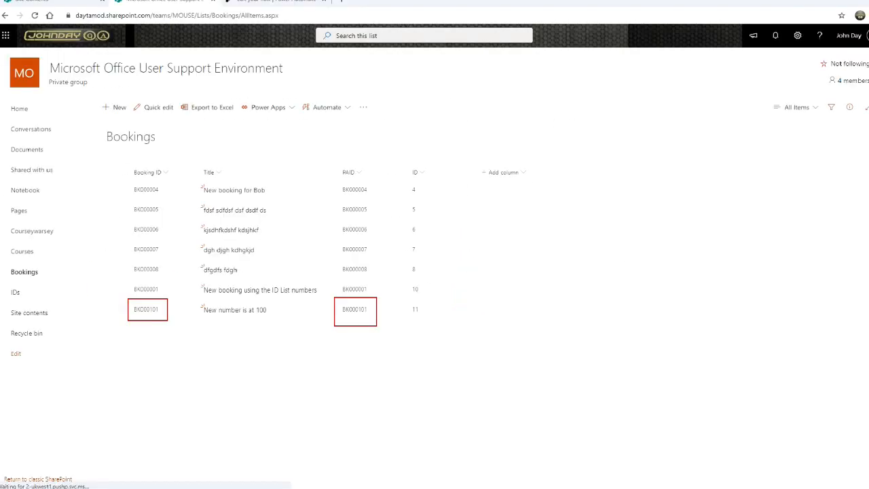
pyautogui.click(20, 294)
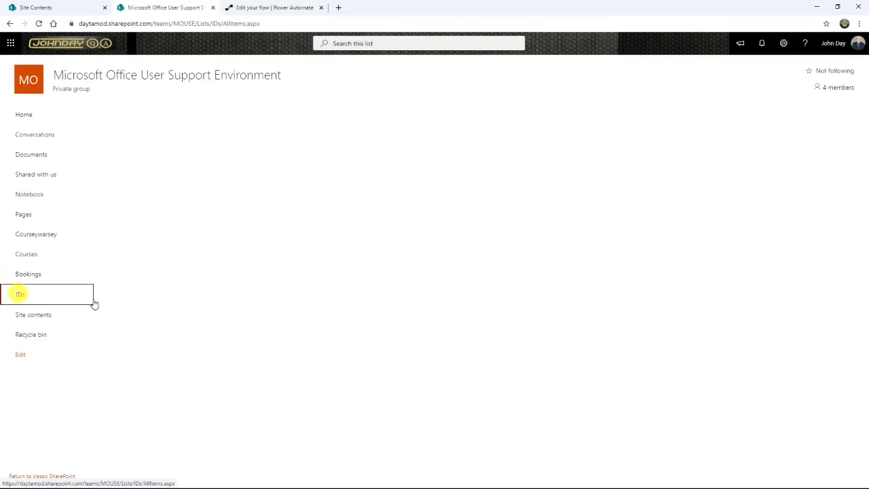